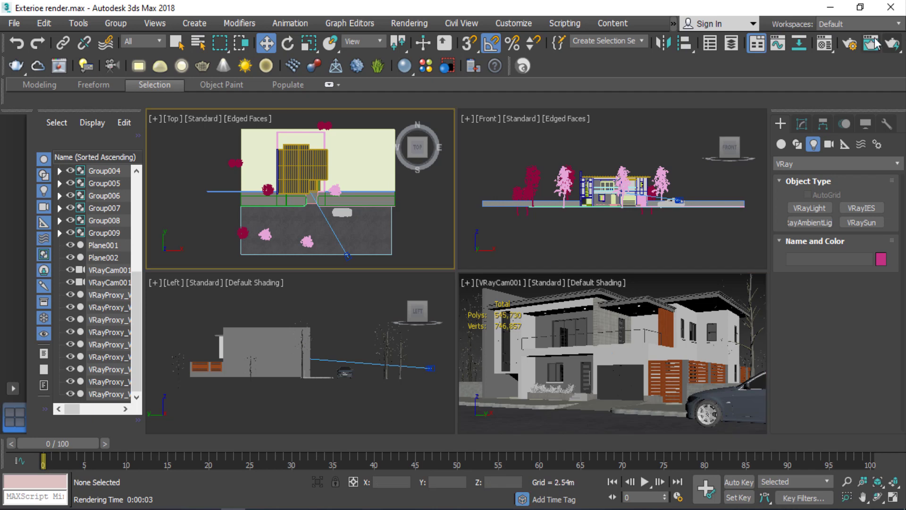
- Open the render setup and lock the rendered view to the VRayCam001 camera viewport
left_click(850, 43)
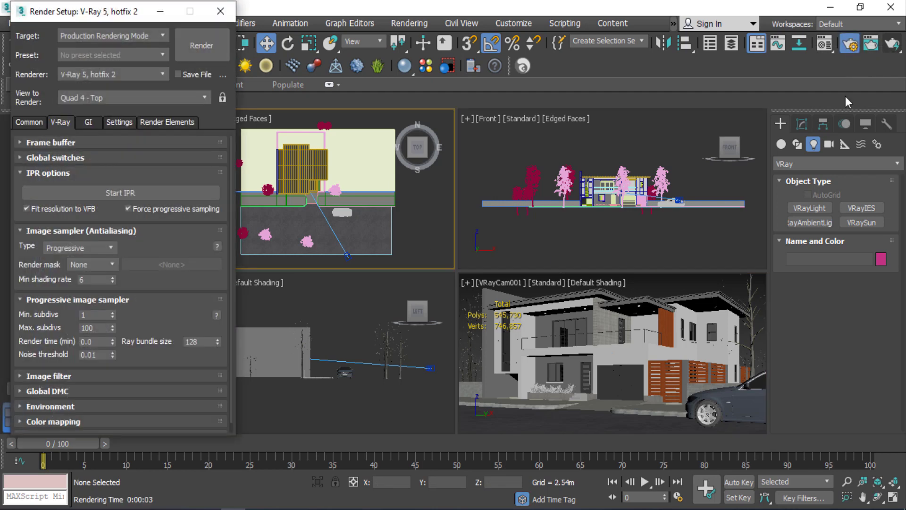
left_click_drag(99, 15, 97, 28)
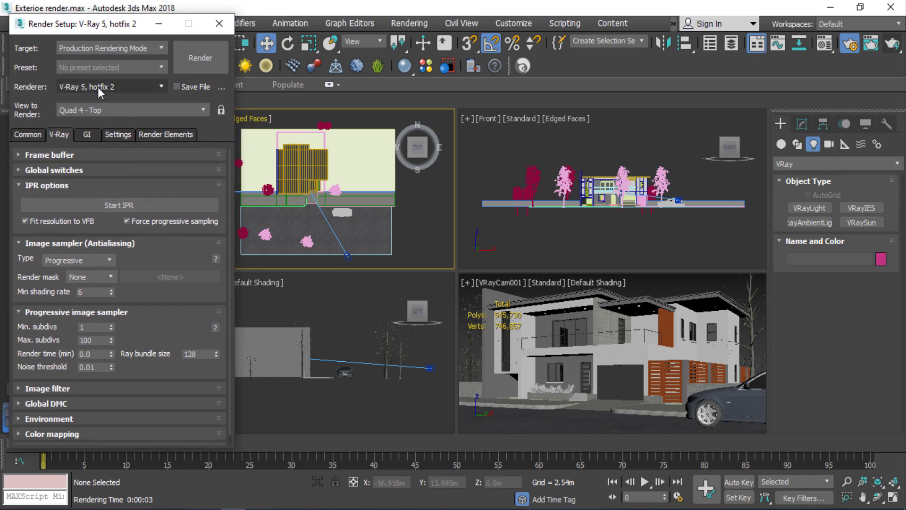
left_click(642, 281)
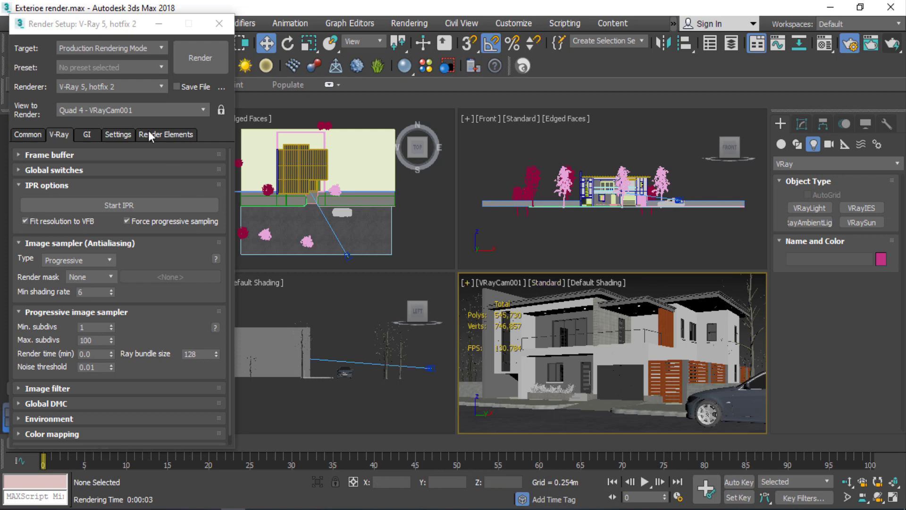
left_click(222, 111)
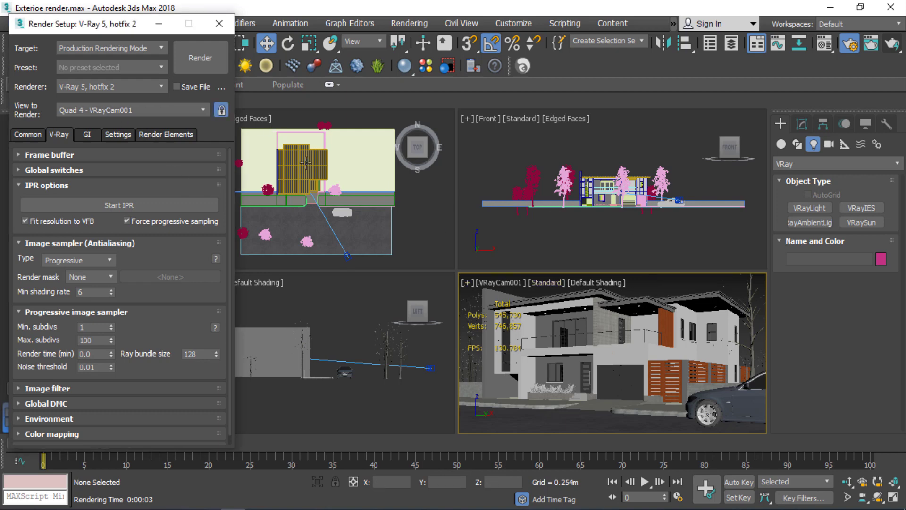
left_click_drag(117, 30, 121, 30)
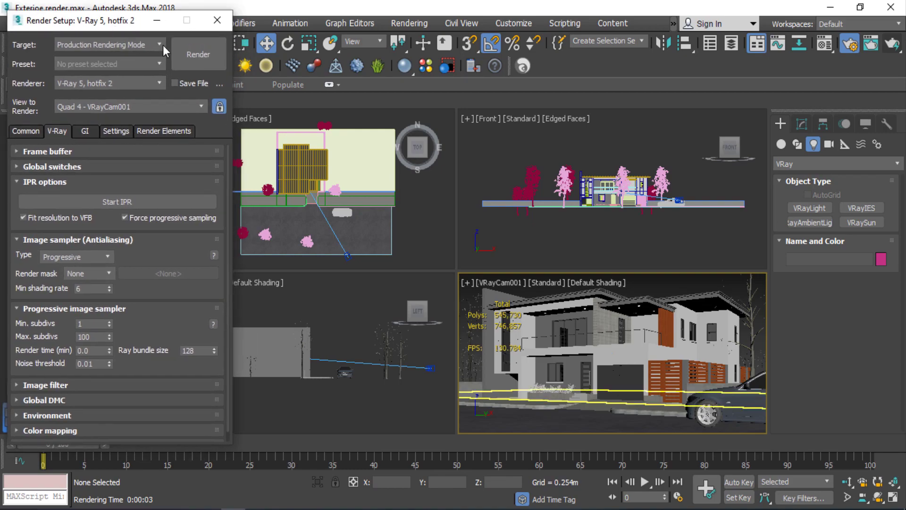
- Run a test render of the camera view, stop it, and minimise the frame buffer and render setup windows
left_click(196, 53)
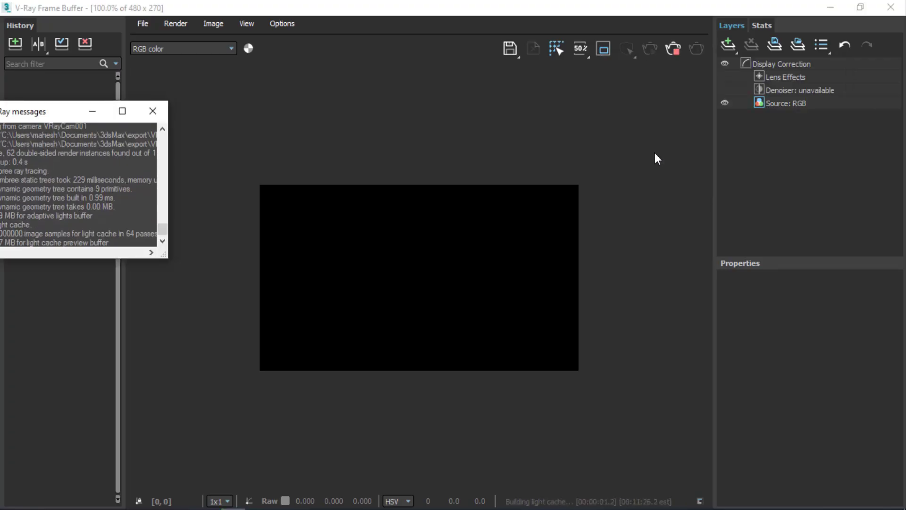
left_click(407, 299)
scroll(406, 299, "up", 1)
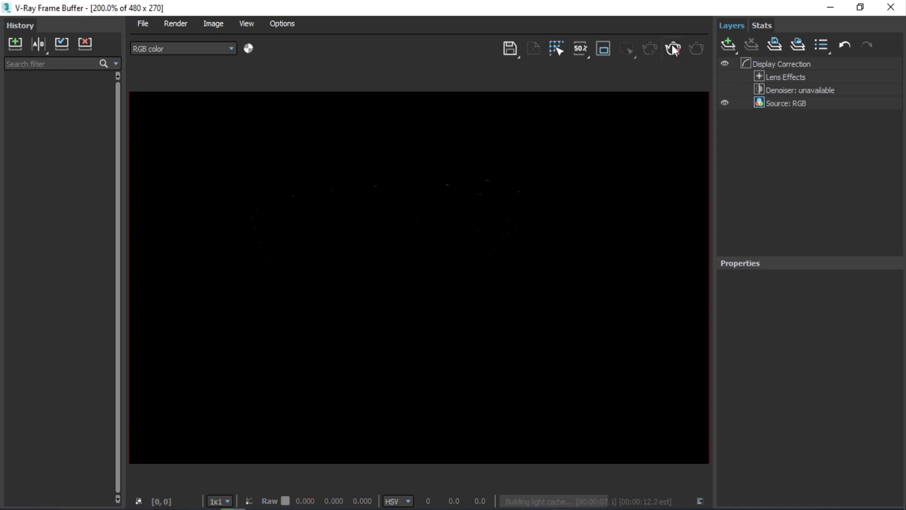
left_click(832, 8)
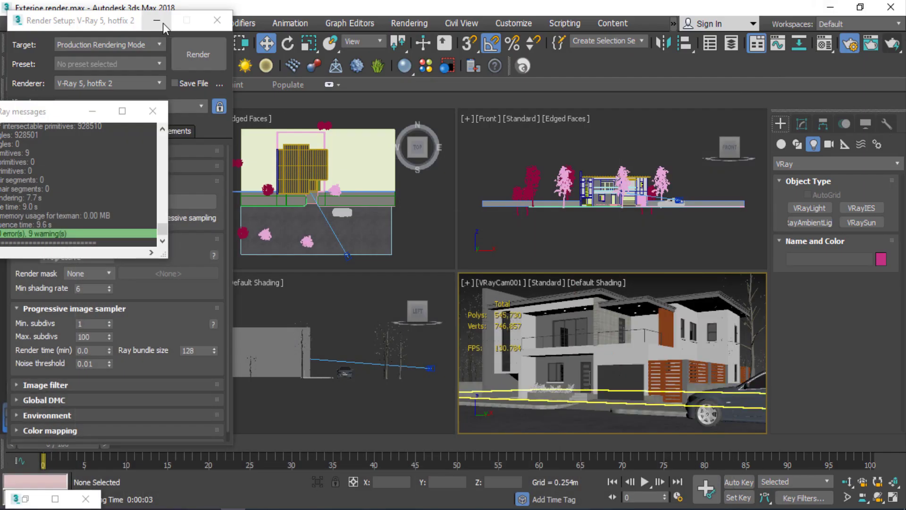
left_click(161, 23)
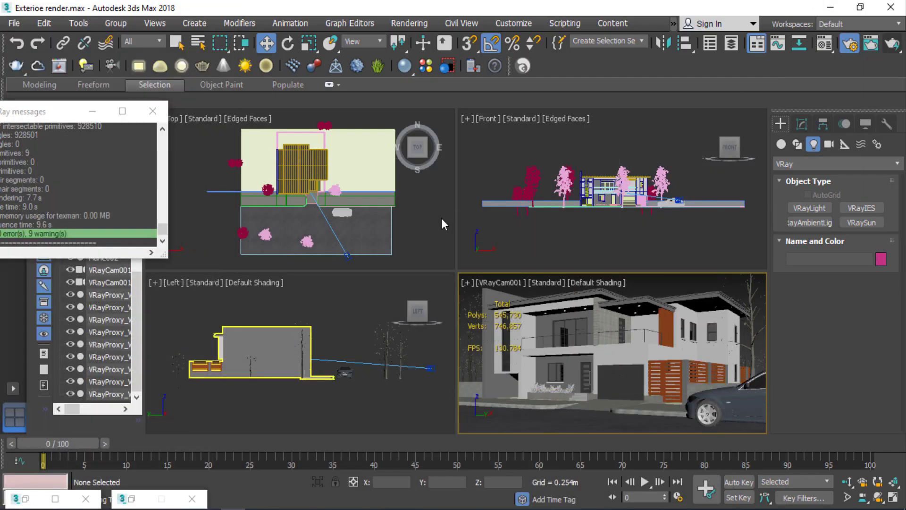
- Create a VRaySun in the Top view, aimed from the front-left of the plot at the house, and add a VRaySky environment map
left_click(205, 219)
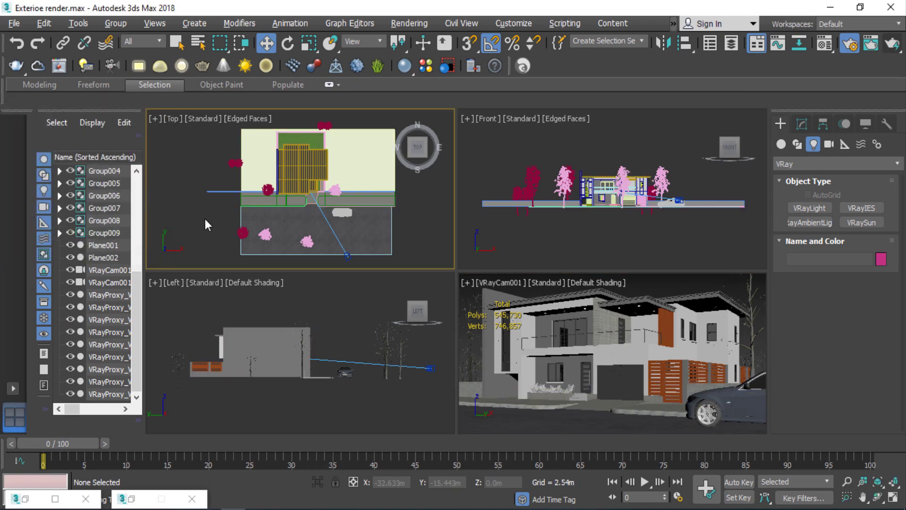
key("alt+w")
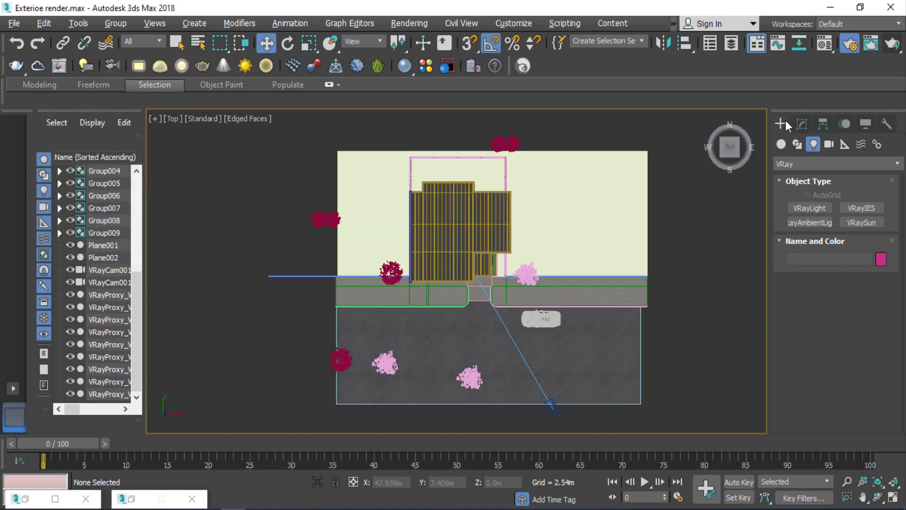
left_click(865, 226)
scroll(530, 263, "down", 4)
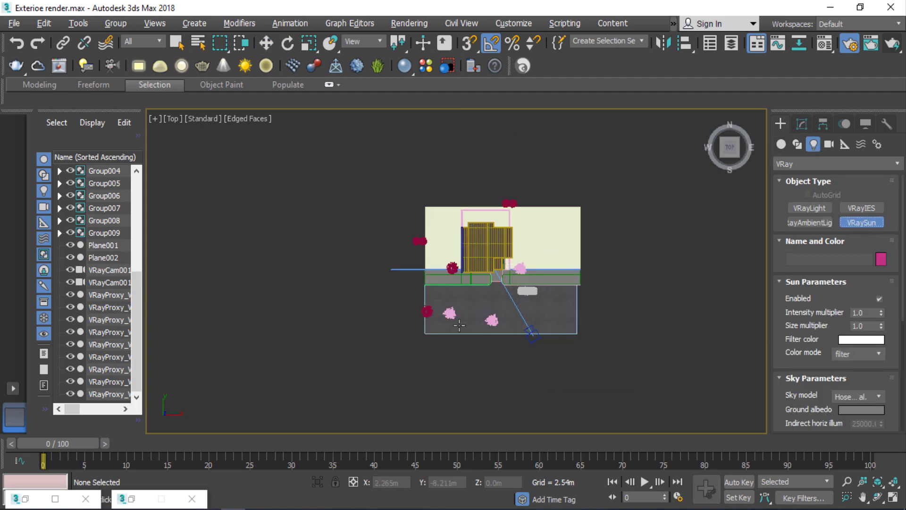
middle_click_drag(447, 351, 423, 340)
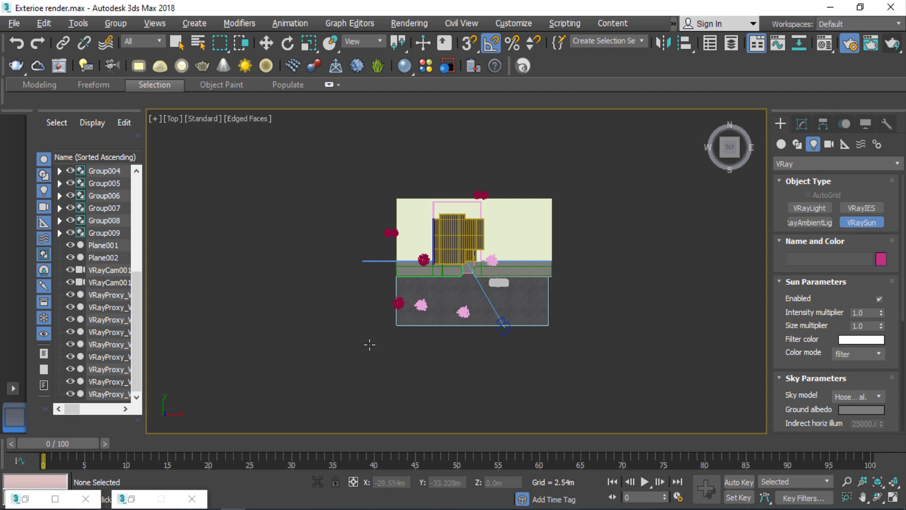
left_click_drag(366, 352, 454, 240)
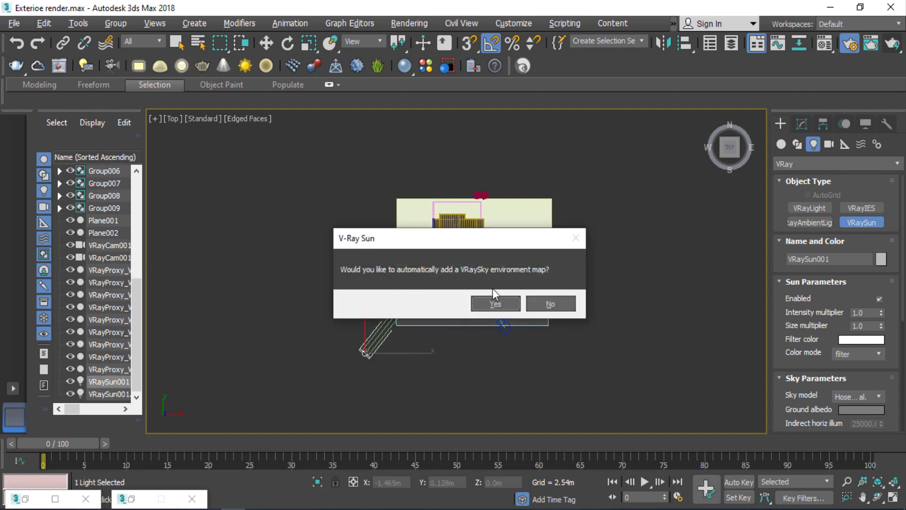
left_click(495, 303)
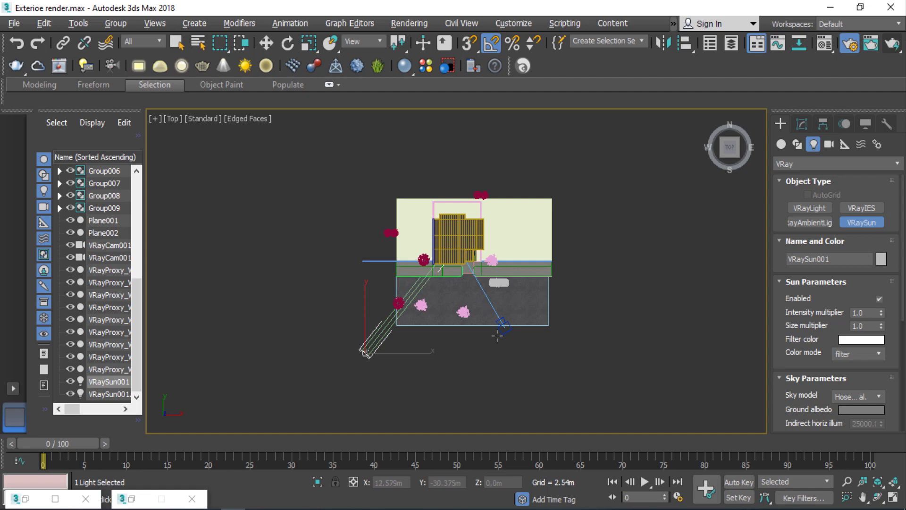
- Raise the VRaySun source about 26 m above the ground in the Front view, leaving its target in place
key("f")
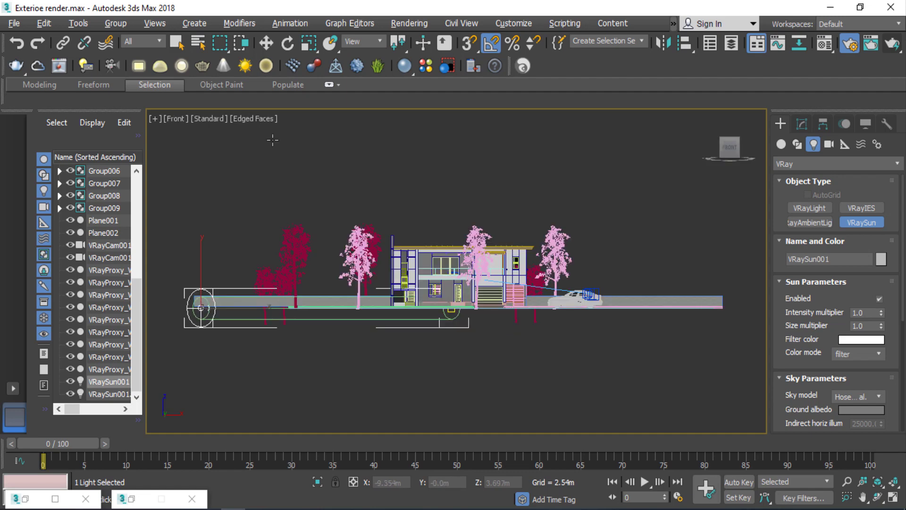
left_click(266, 43)
scroll(317, 208, "down", 3)
middle_click_drag(320, 213, 319, 233)
left_click_drag(328, 293, 403, 91)
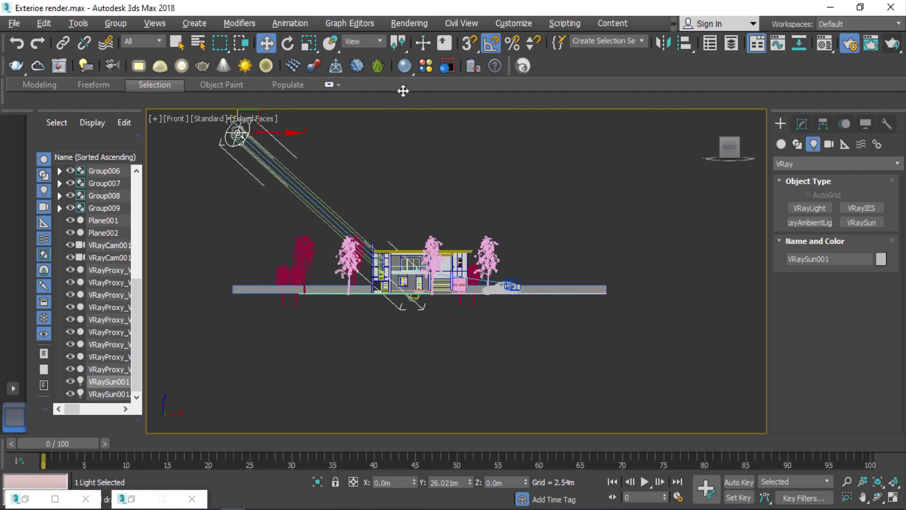
left_click(518, 207)
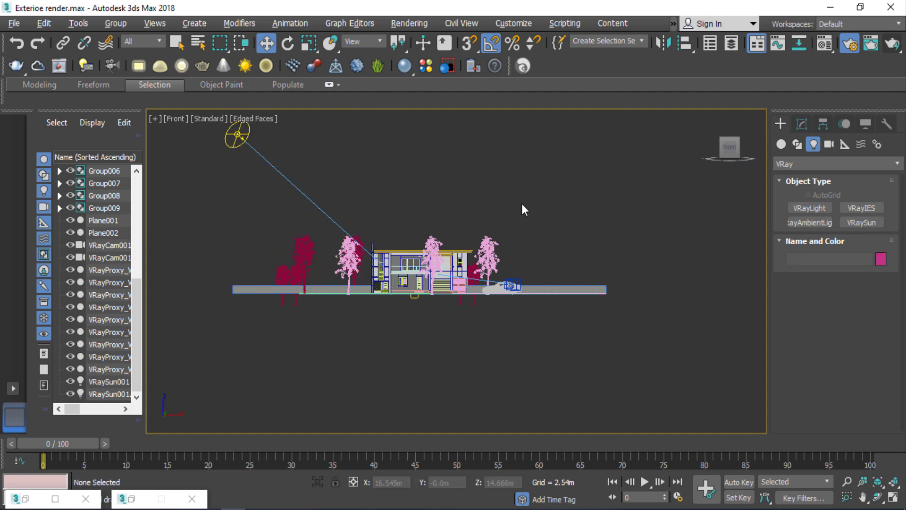
- Run an interactive render of the sunlit VRayCam001 view, close the V-Ray messages, stop the render, and minimise the frame buffer
key("alt+w")
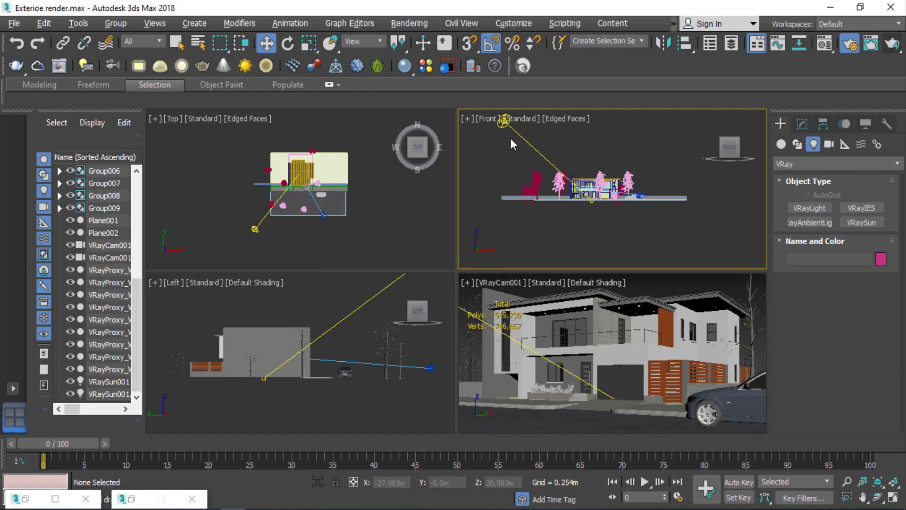
left_click(894, 481)
left_click(433, 225)
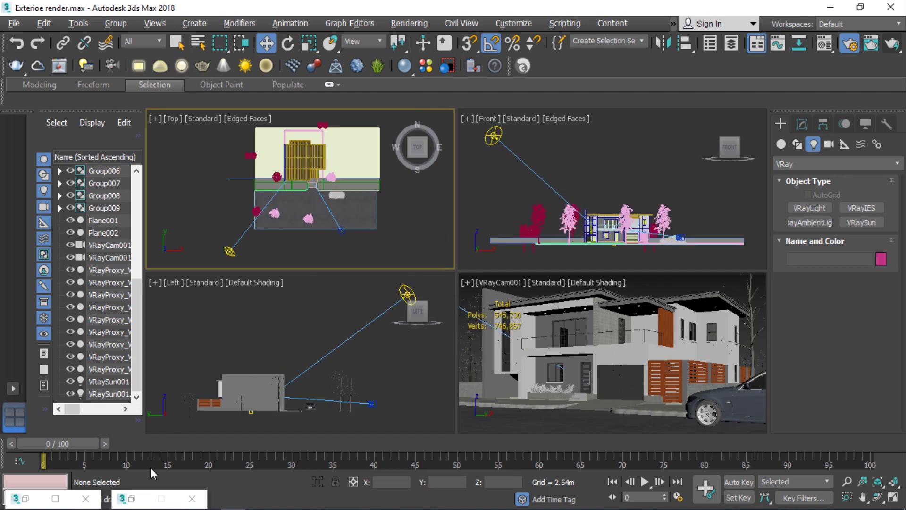
left_click(131, 498)
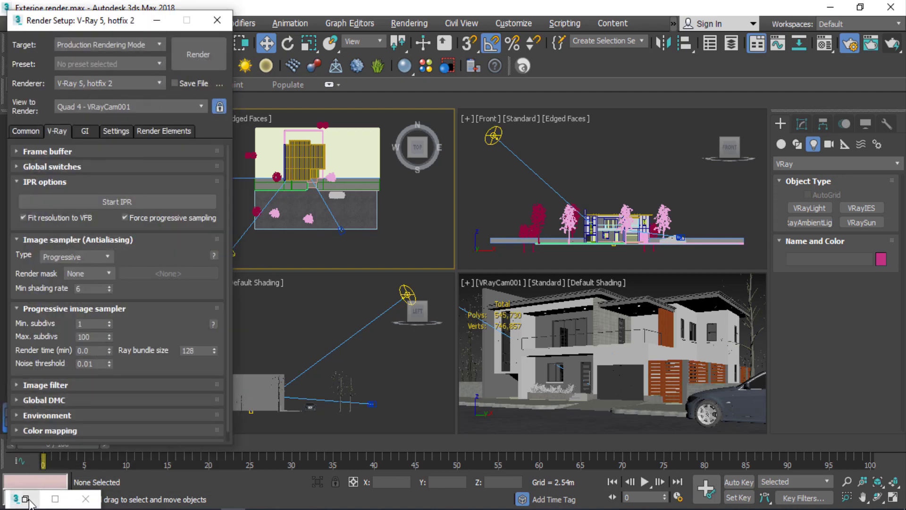
left_click(25, 499)
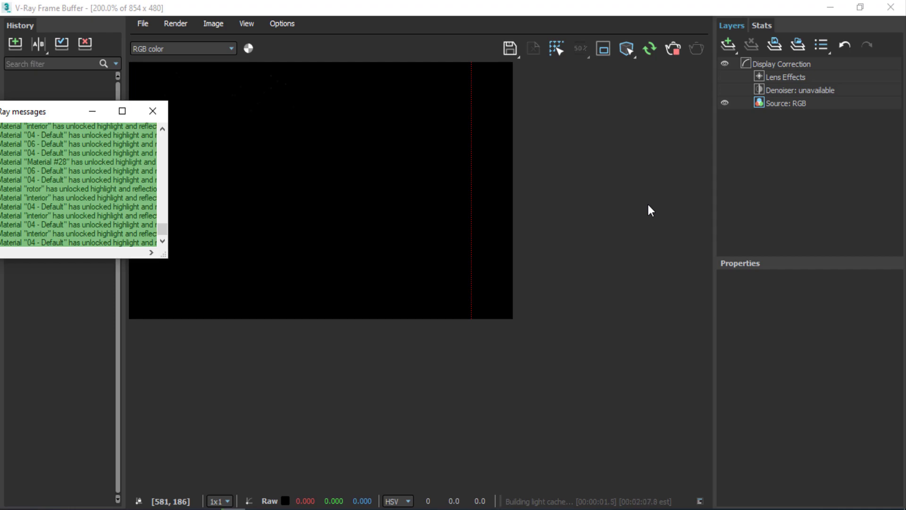
scroll(546, 199, "down", 1)
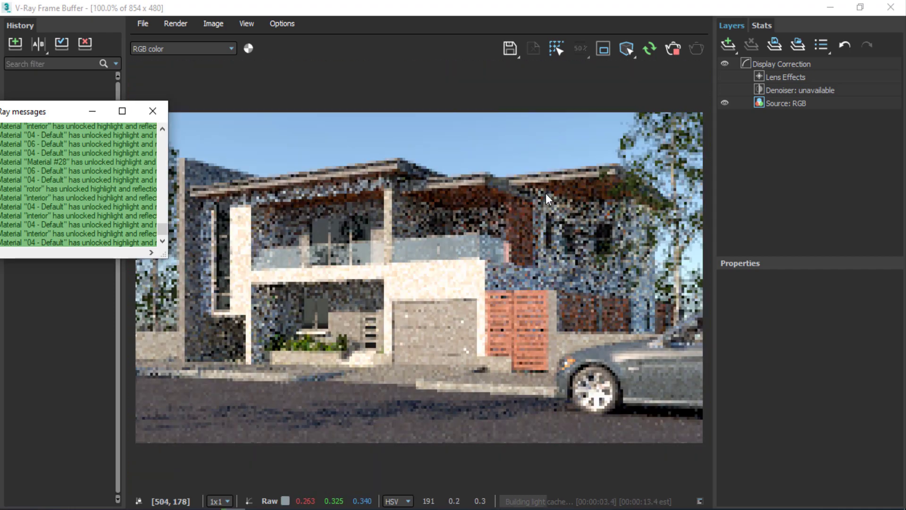
left_click(153, 111)
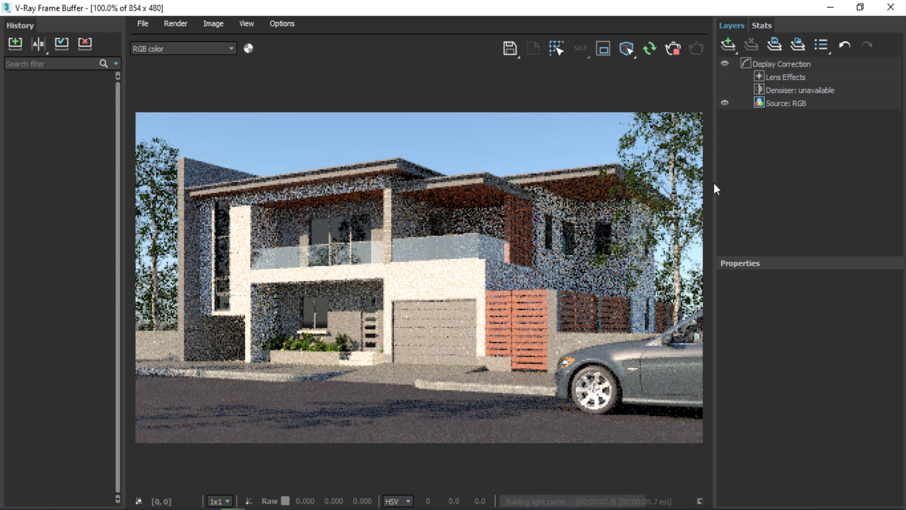
left_click_drag(712, 187, 755, 184)
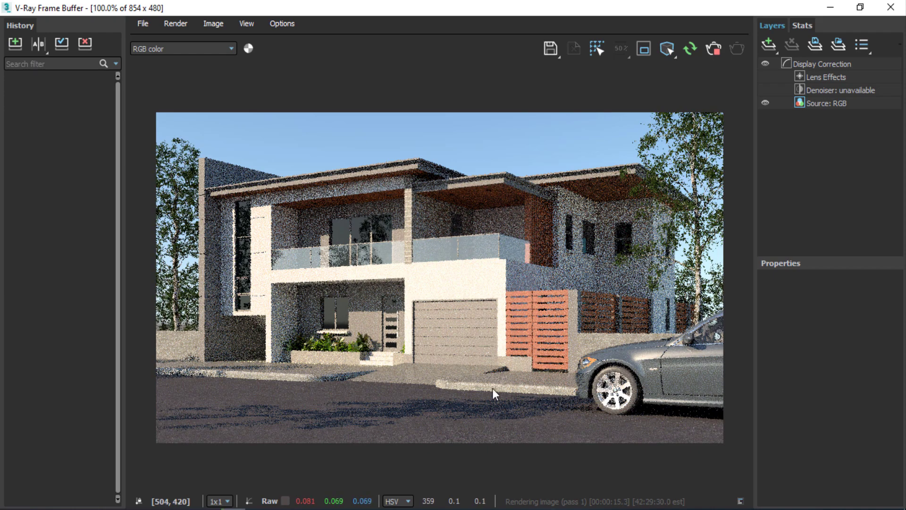
left_click(722, 50)
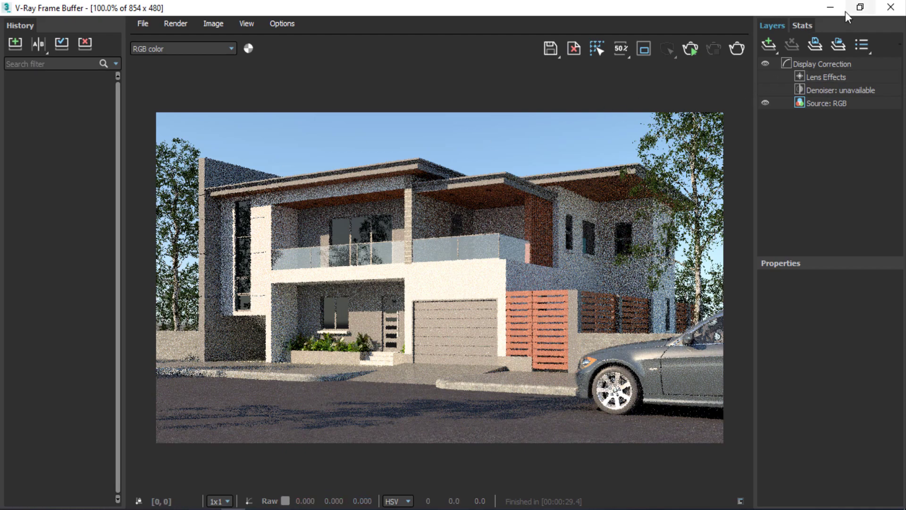
left_click(831, 7)
- Enable the material override in V-Ray's global switches
left_click(121, 23)
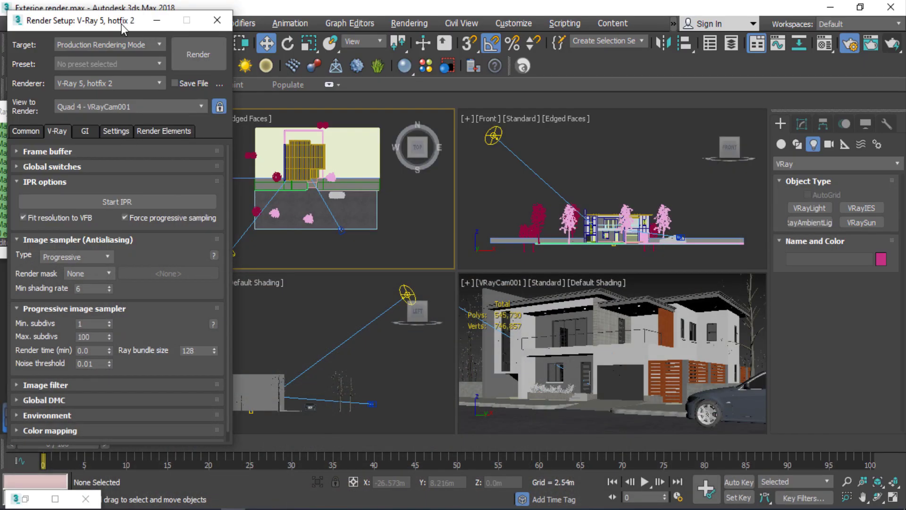
left_click(26, 131)
left_click(56, 132)
left_click(55, 168)
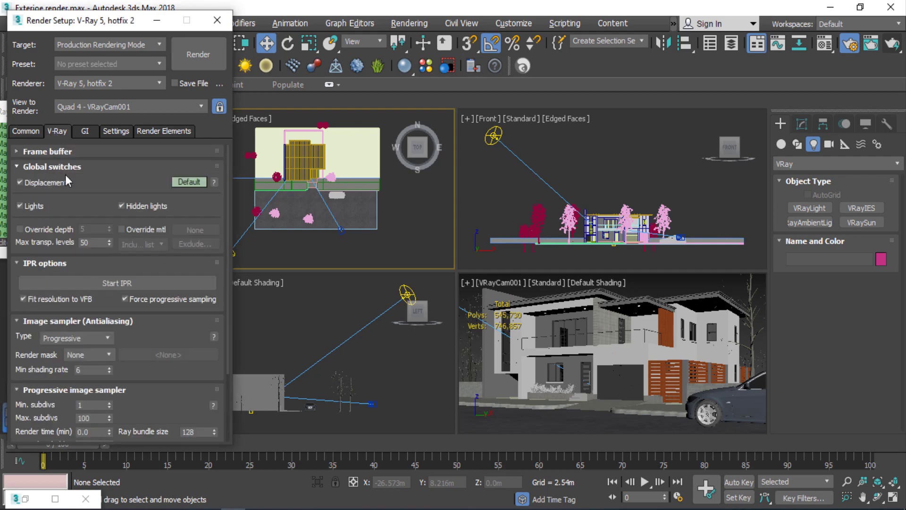
left_click(122, 229)
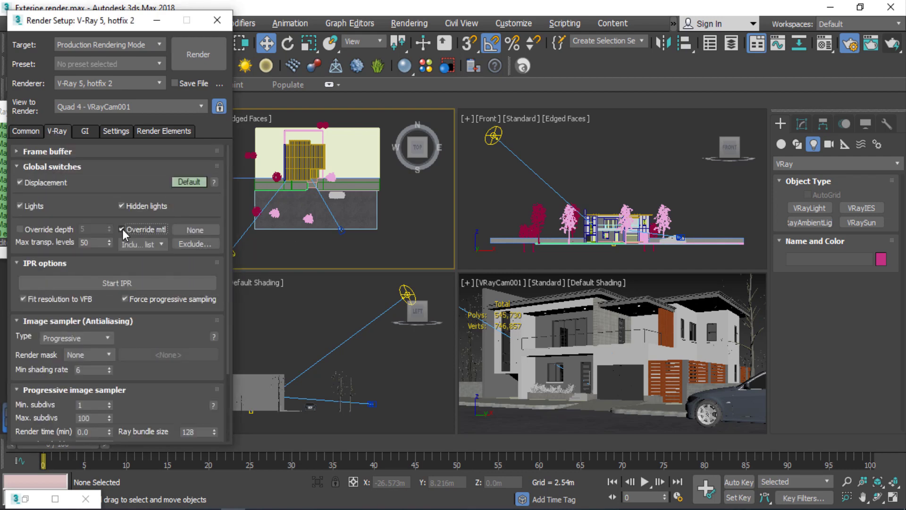
- Assign the white Material #20 from the Material Editor to the override slot as an instance, and close the editor
left_click(825, 45)
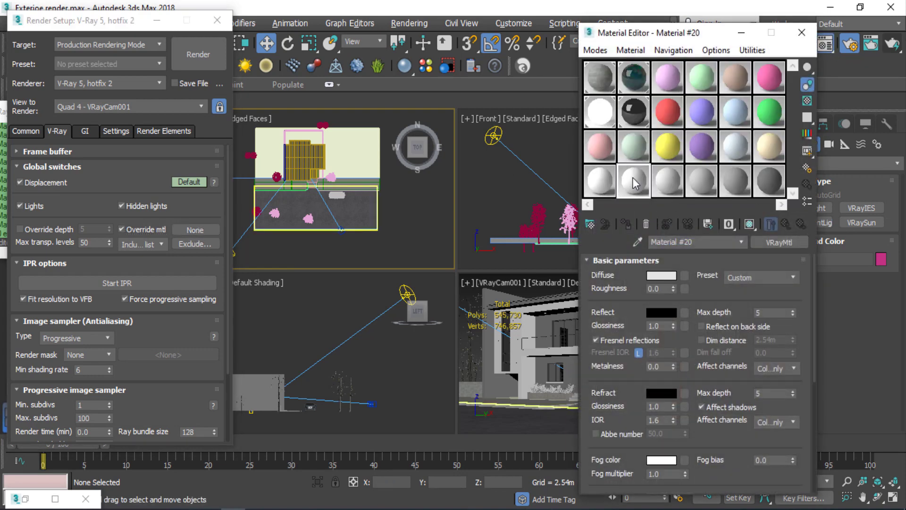
left_click_drag(633, 177, 197, 234)
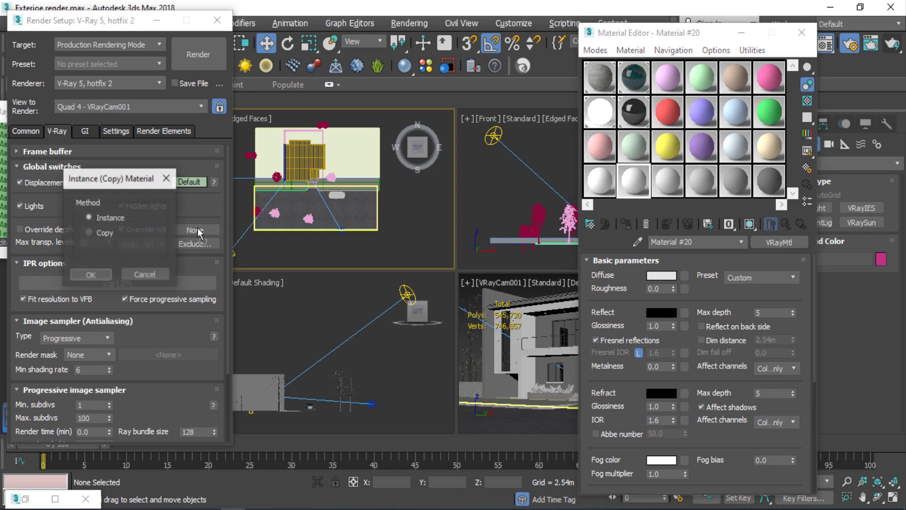
left_click(102, 275)
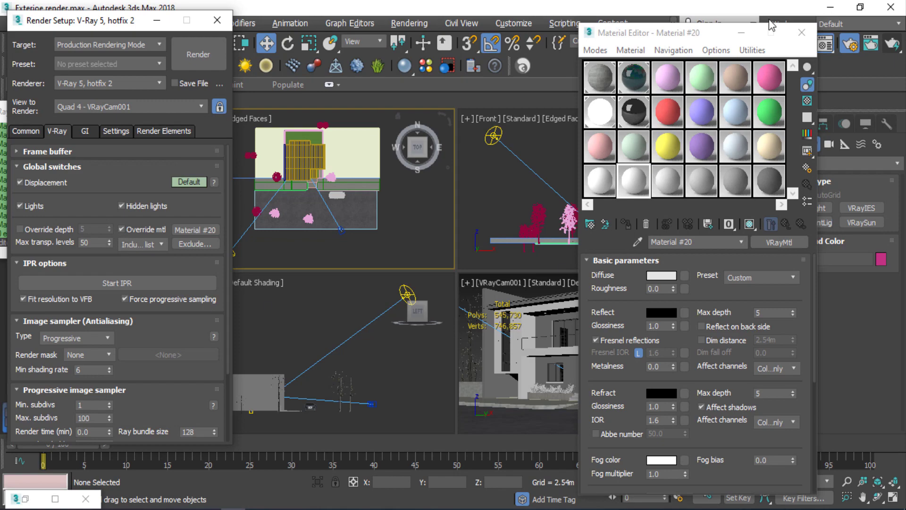
left_click(802, 32)
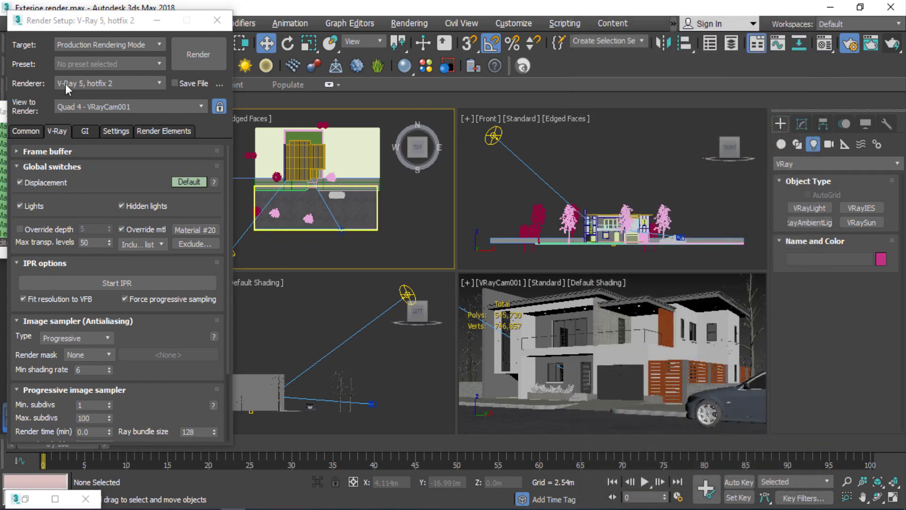
- Restore the V-Ray Frame Buffer and start a new interactive render with the override material
left_click(55, 498)
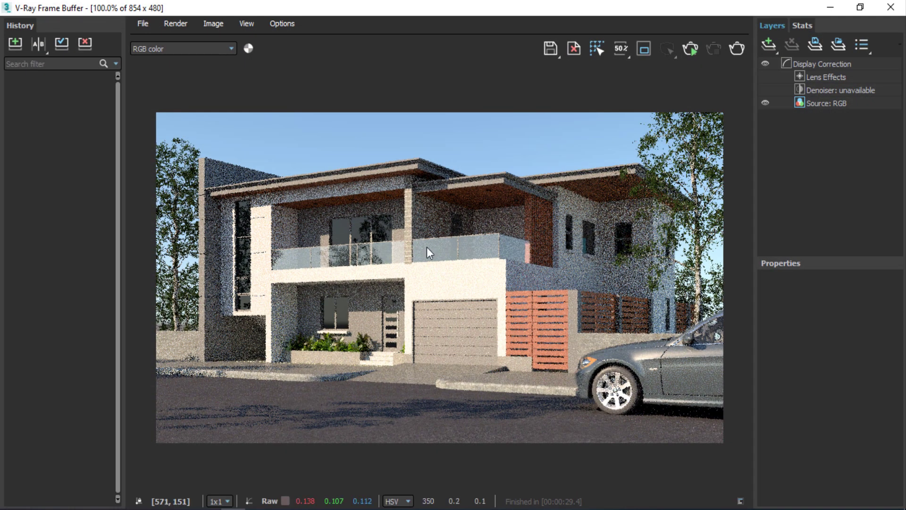
left_click(693, 53)
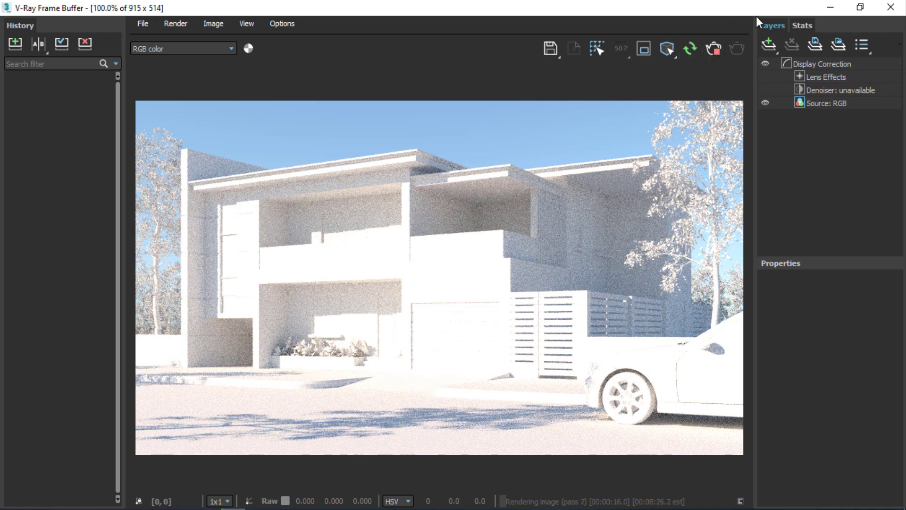
- Reduce the frame buffer to a smaller window and save the current override render to its history
left_click_drag(752, 12, 730, 67)
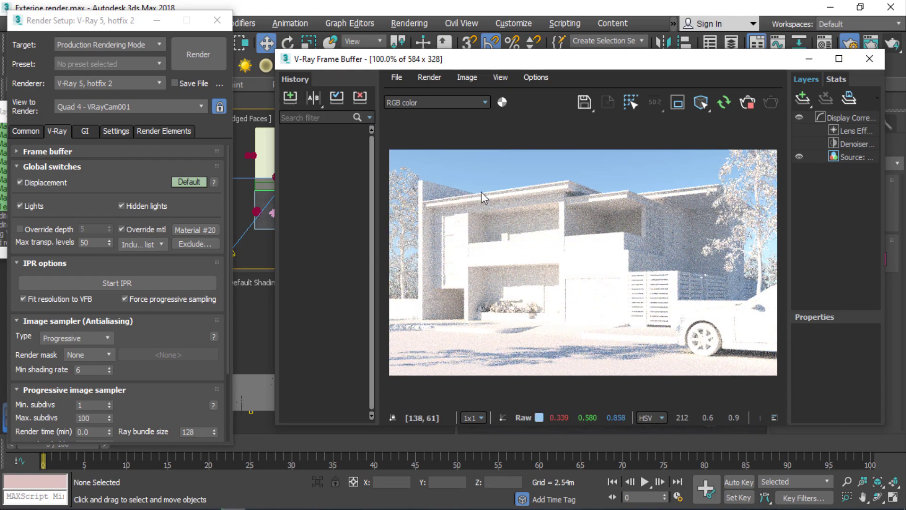
left_click(290, 98)
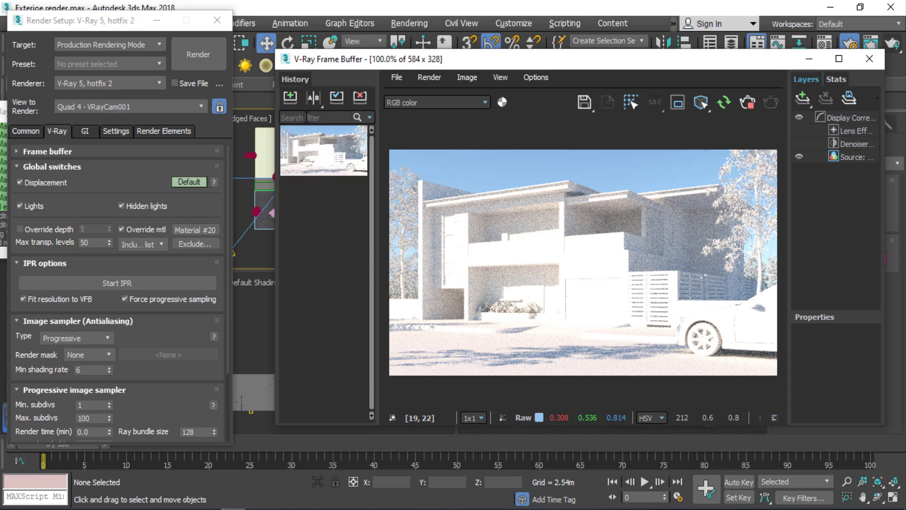
- Set the Reinhard color mapping burn value to 0.6, refresh the interactive render and enlarge the frame buffer
left_click(158, 367)
scroll(142, 373, "down", 3)
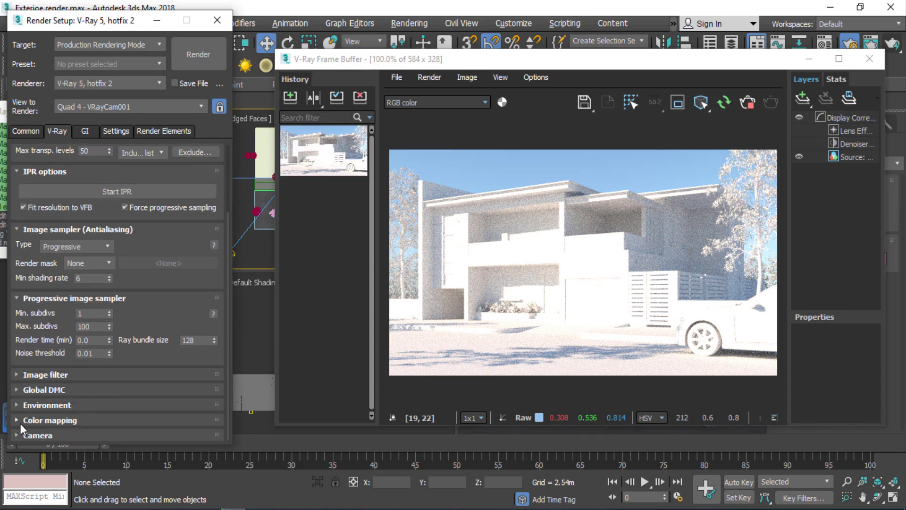
left_click(93, 420)
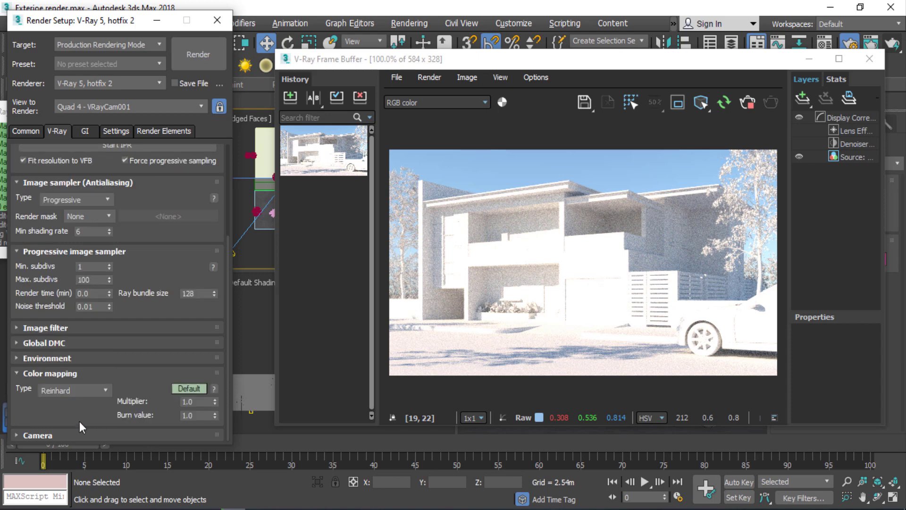
left_click(202, 416)
type("0.6")
key("Return")
left_click(725, 108)
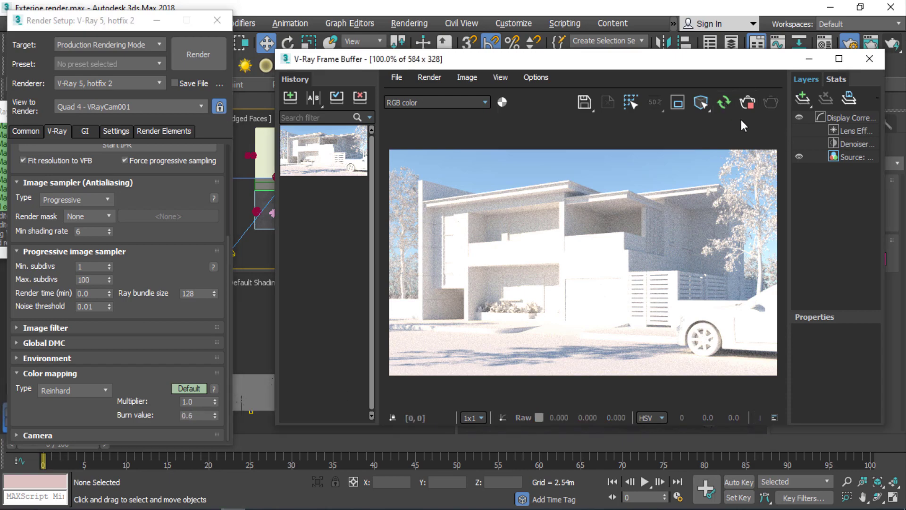
left_click(838, 59)
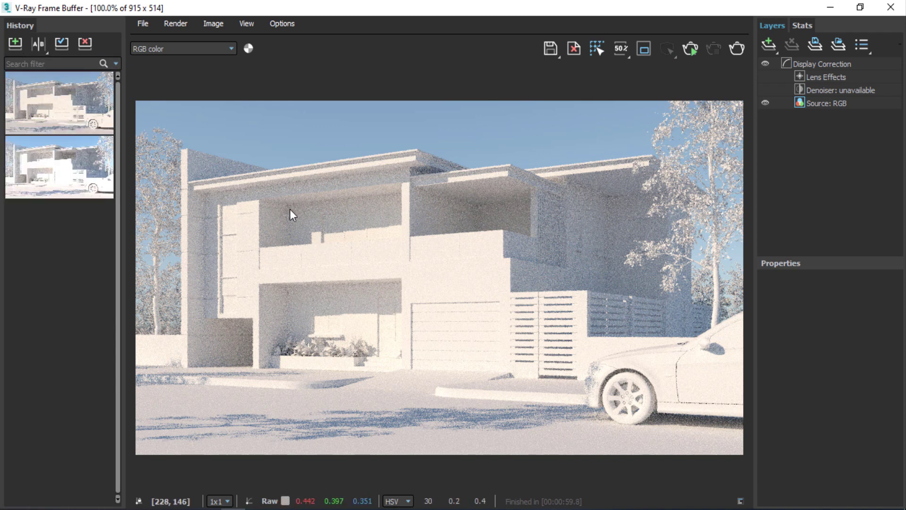
- Compare the newest saved render as A with the earlier, brighter one as B, sweeping the divider across the house facade
left_click(38, 43)
mouse_move(37, 92)
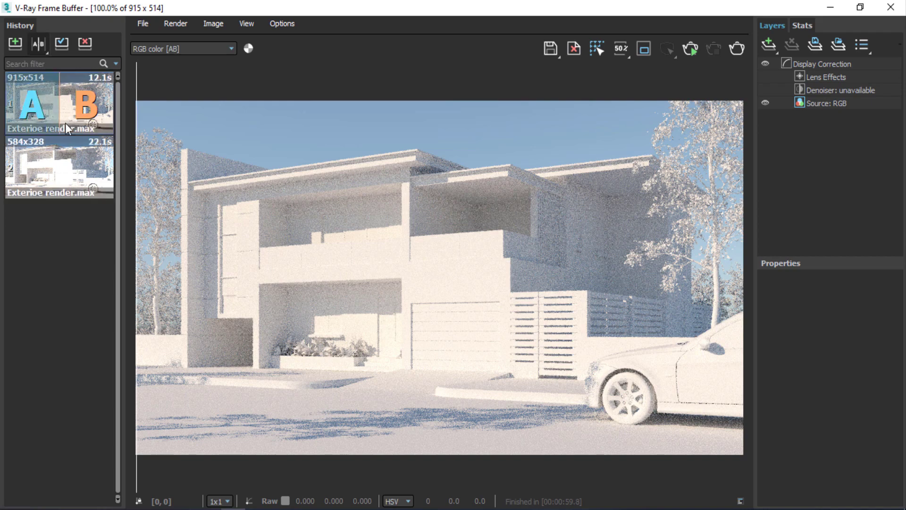
left_click(86, 168)
left_click_drag(137, 88, 496, 307)
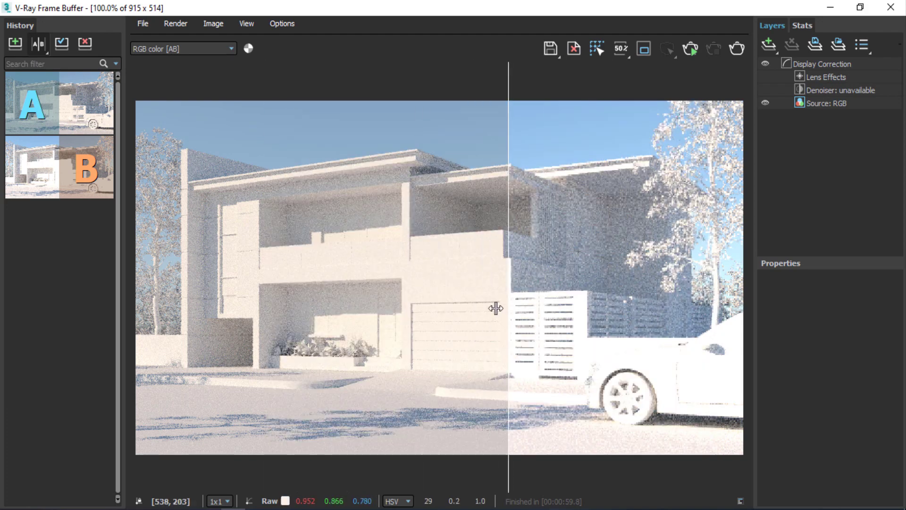
scroll(493, 330, "up", 4)
left_click_drag(508, 245, 285, 256)
scroll(516, 240, "down", 5)
scroll(415, 259, "down", 3)
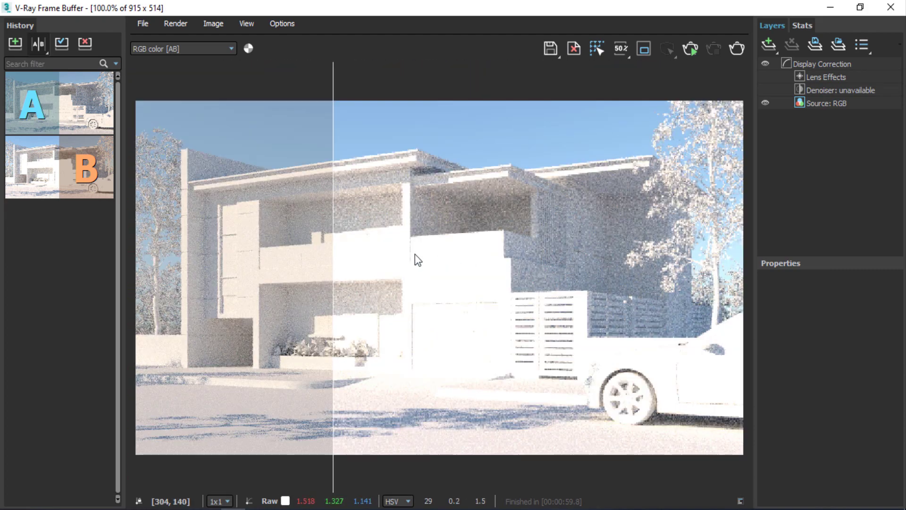
left_click_drag(335, 107, 293, 161)
- Check the burn value in the render settings, finish sweeping the comparison divider and turn off the A/B comparison
left_click(860, 7)
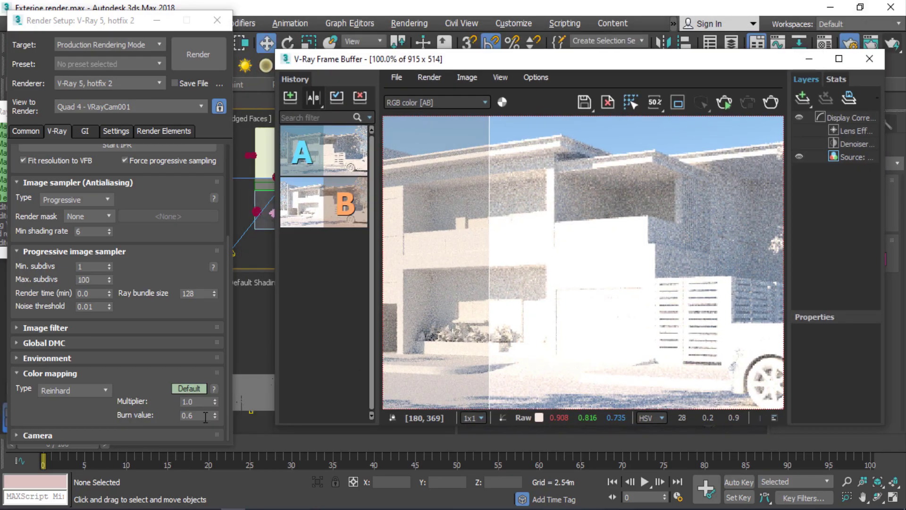
left_click(839, 59)
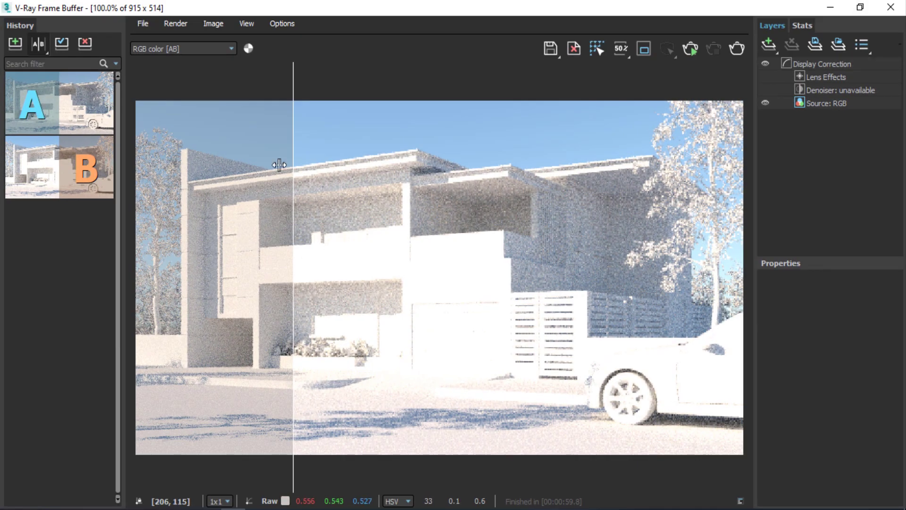
left_click_drag(289, 77, 134, 71)
left_click(39, 45)
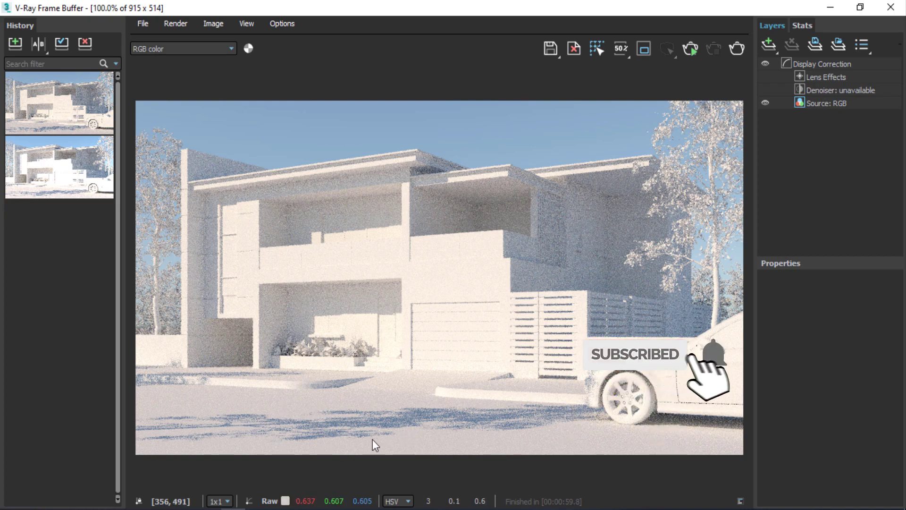
- Minimise the frame buffer, select the VRaySun in the Front viewport and set its size multiplier to 6
scroll(373, 439, "up", 2)
scroll(379, 433, "down", 1)
scroll(626, 153, "up", 1)
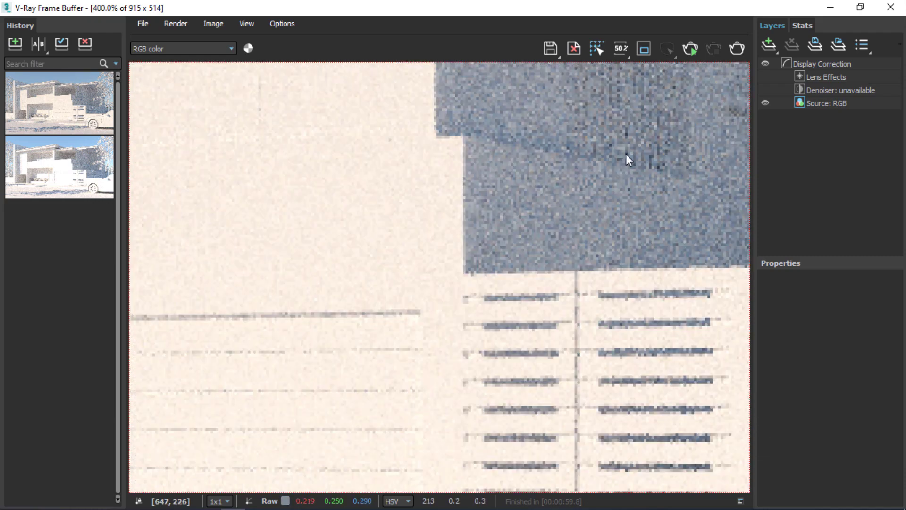
scroll(627, 156, "down", 2)
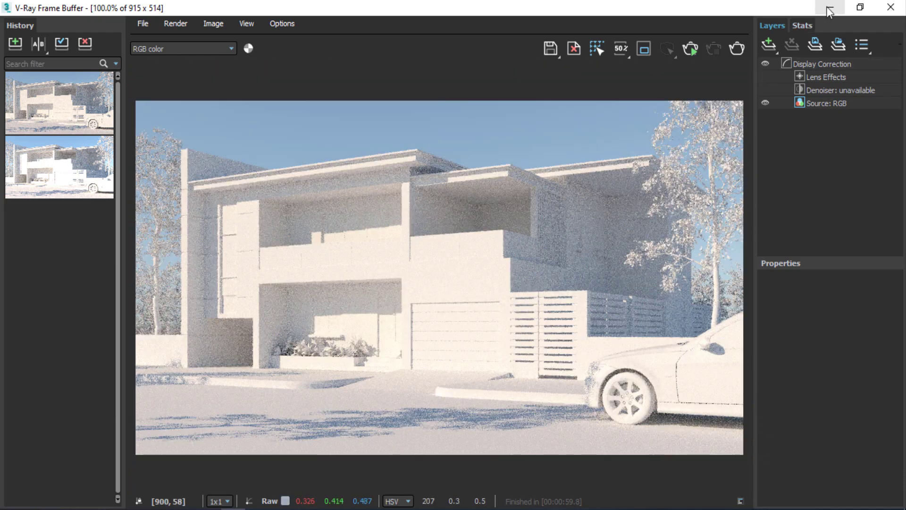
left_click(829, 8)
left_click(494, 137)
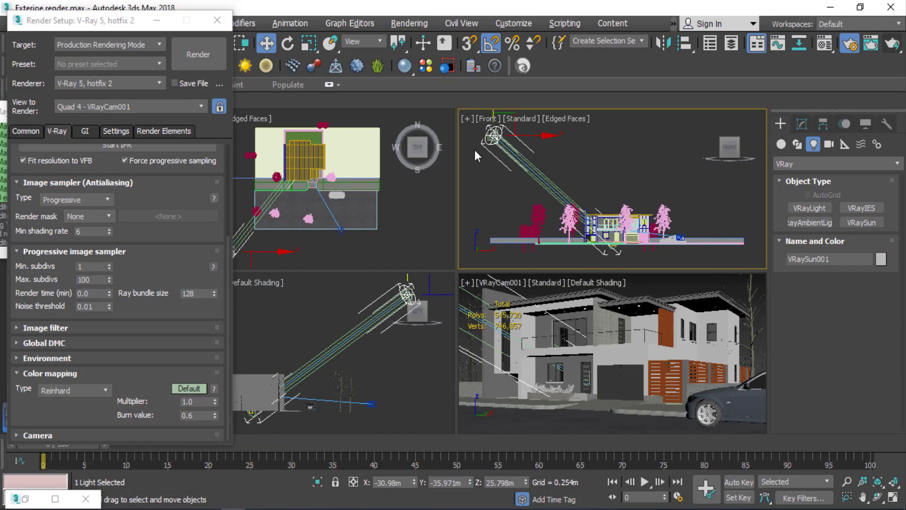
left_click(801, 124)
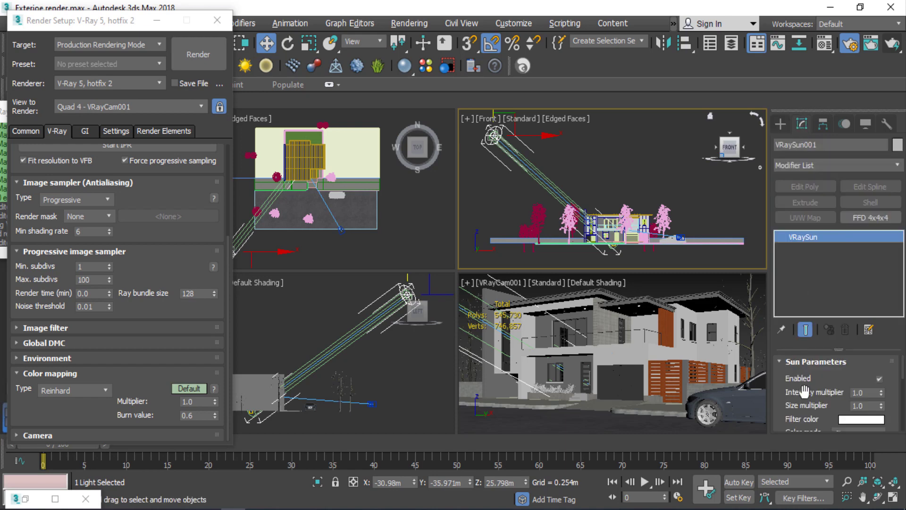
left_click_drag(804, 390, 804, 379)
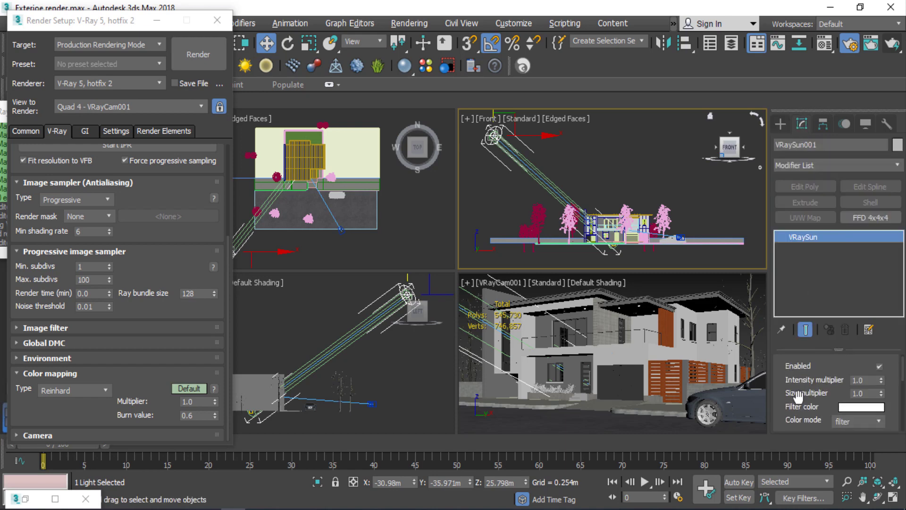
left_click(876, 392)
type("6")
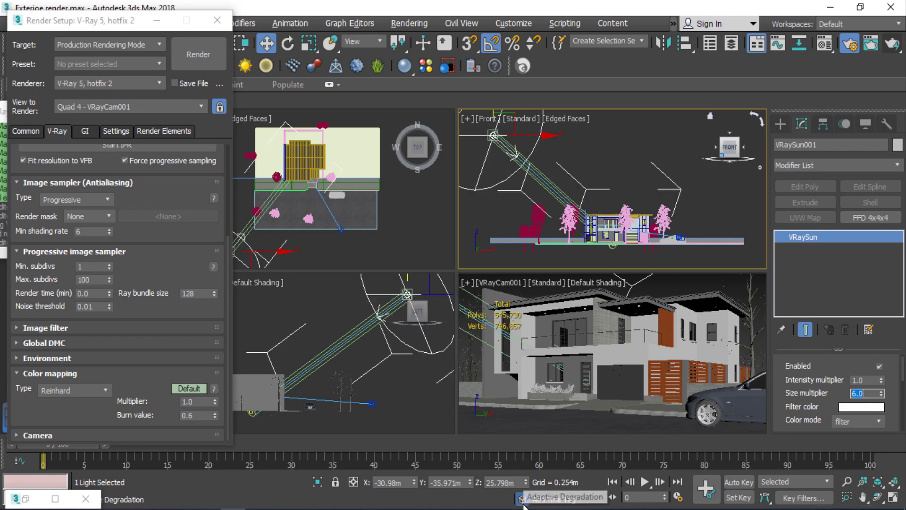
- Run a new interactive render in the restored frame buffer, and save the stopped result to the history
left_click(34, 503)
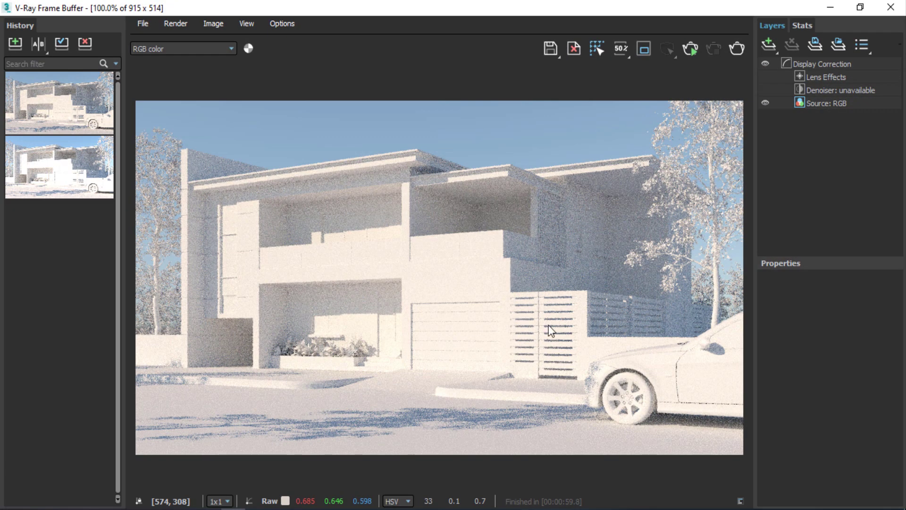
left_click(687, 50)
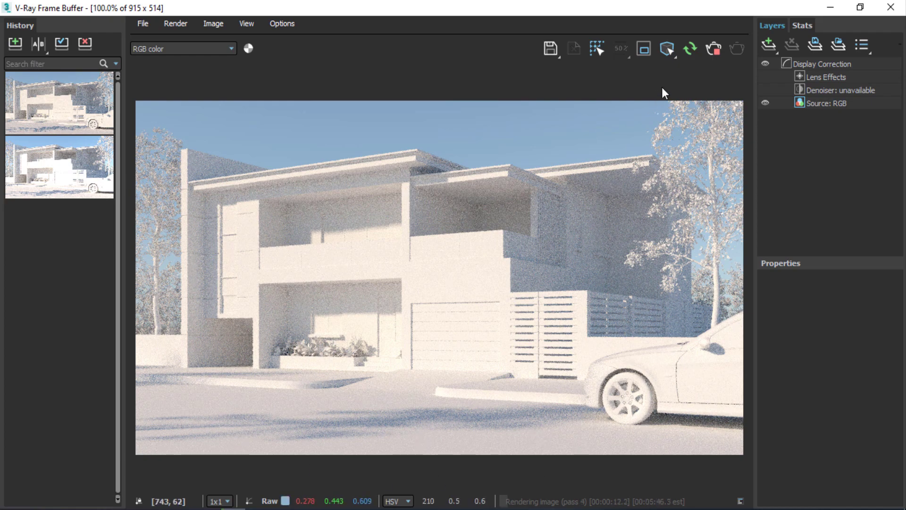
left_click(713, 50)
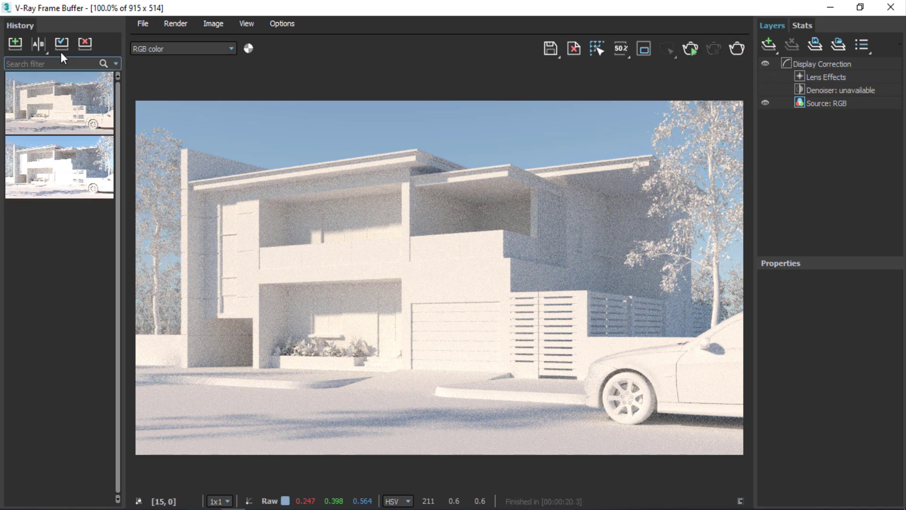
left_click(14, 44)
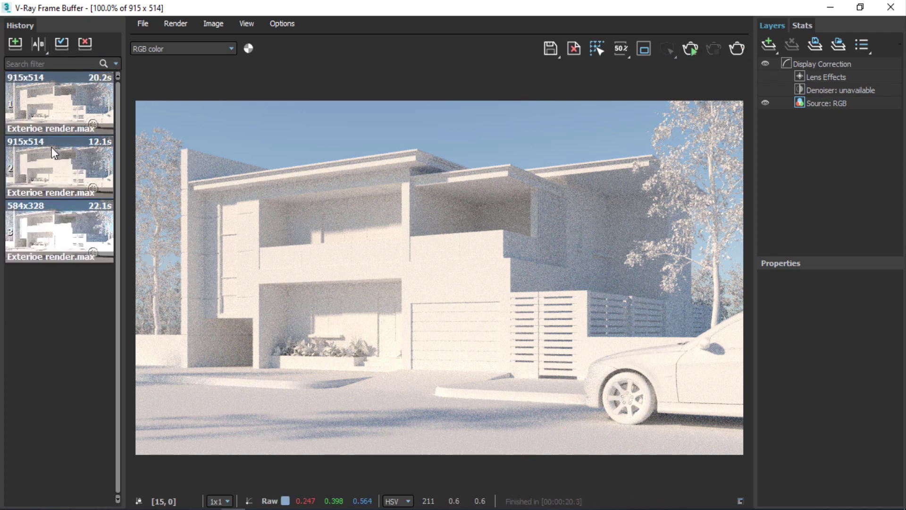
- Set up an A/B comparison with the second history render as A and the newest as B, dividing at the balcony
left_click(38, 44)
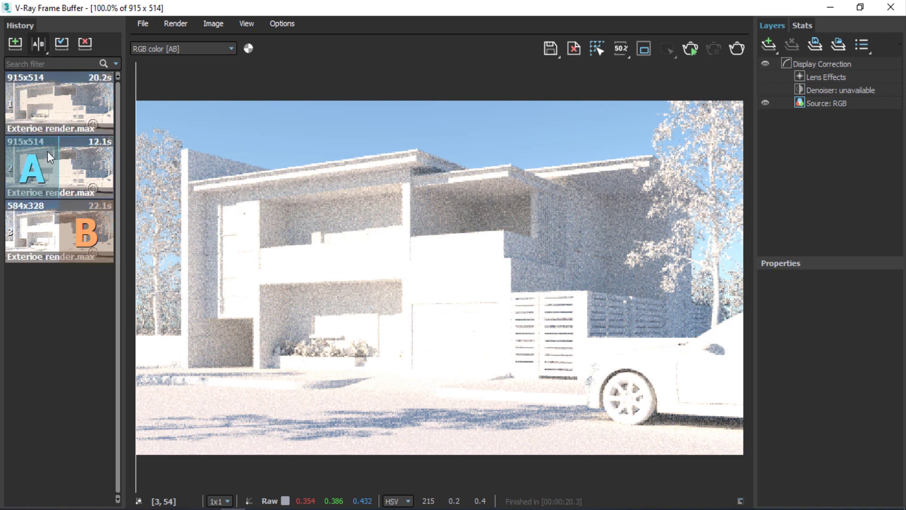
left_click(76, 111)
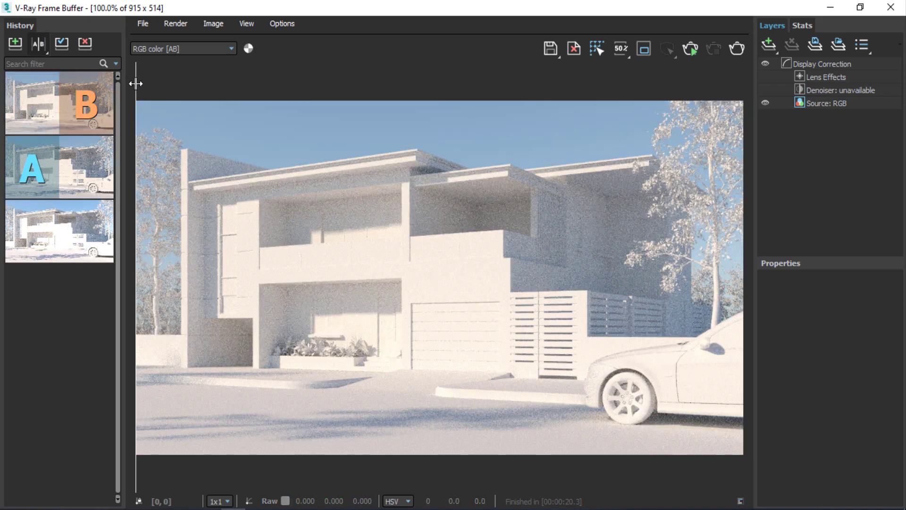
left_click_drag(135, 83, 503, 226)
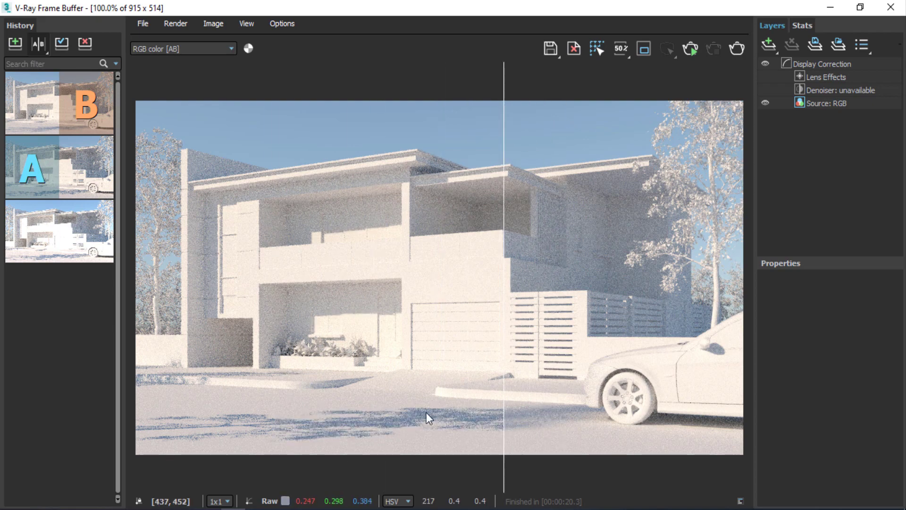
- Examine the shadow edges on the road by sweeping the comparison divider over them, and turn off the A/B comparison
scroll(426, 411, "up", 1)
middle_click_drag(438, 378, 504, 232)
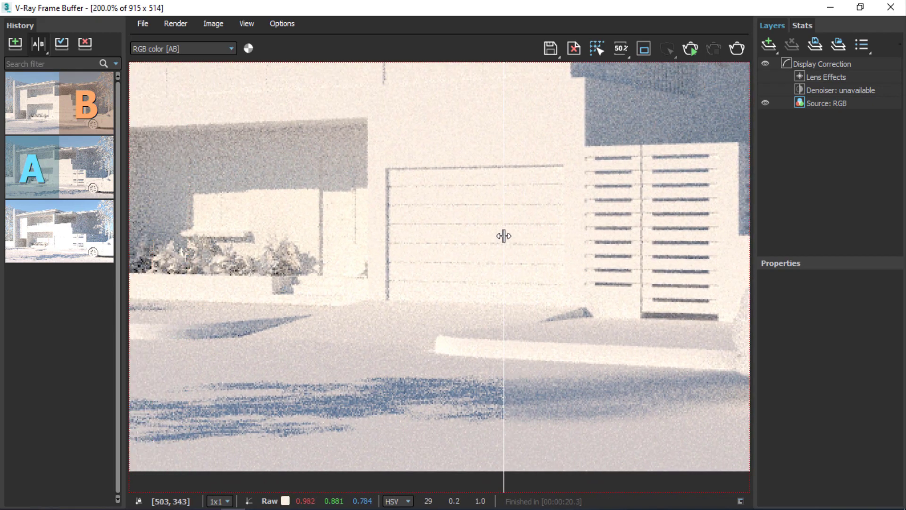
left_click_drag(503, 230, 435, 254)
left_click_drag(212, 254, 430, 293)
scroll(396, 290, "down", 1)
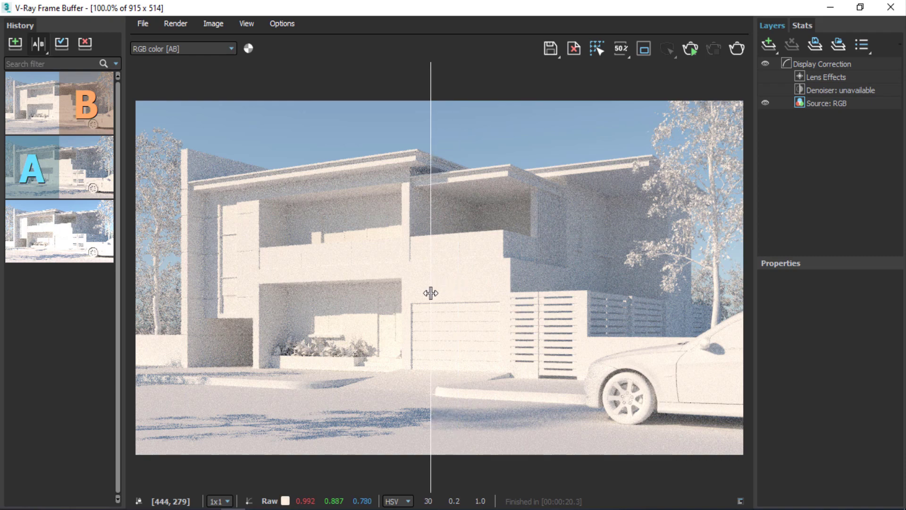
scroll(429, 449, "up", 1)
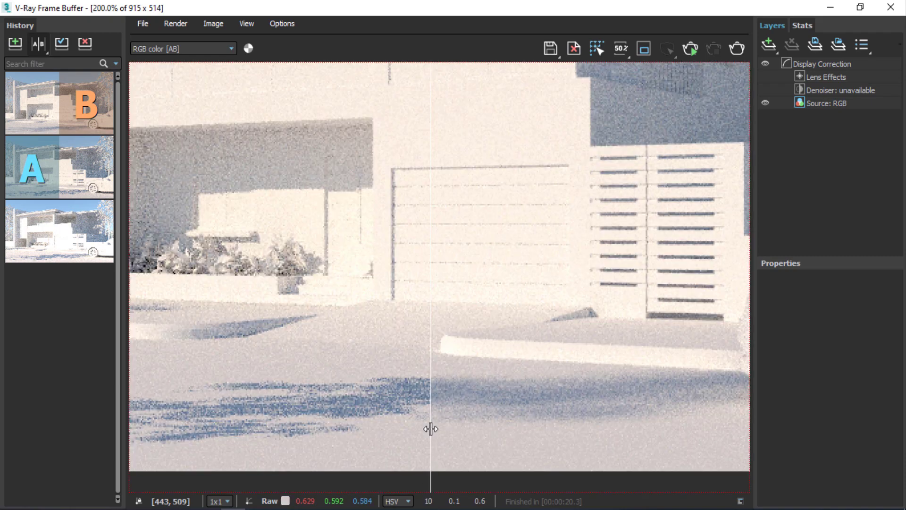
mouse_move(429, 424)
left_mouse_down()
mouse_move(302, 413)
mouse_move(570, 411)
mouse_move(423, 411)
left_mouse_up()
scroll(514, 286, "down", 1)
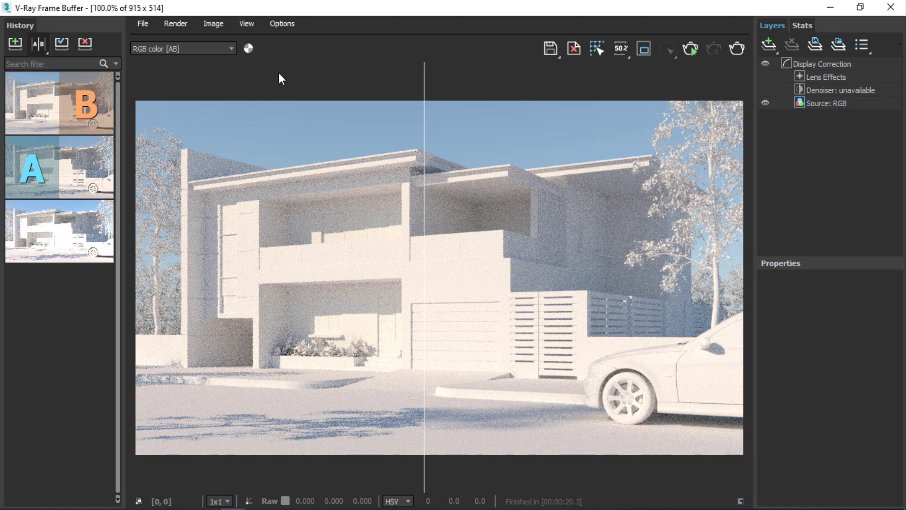
left_click(45, 47)
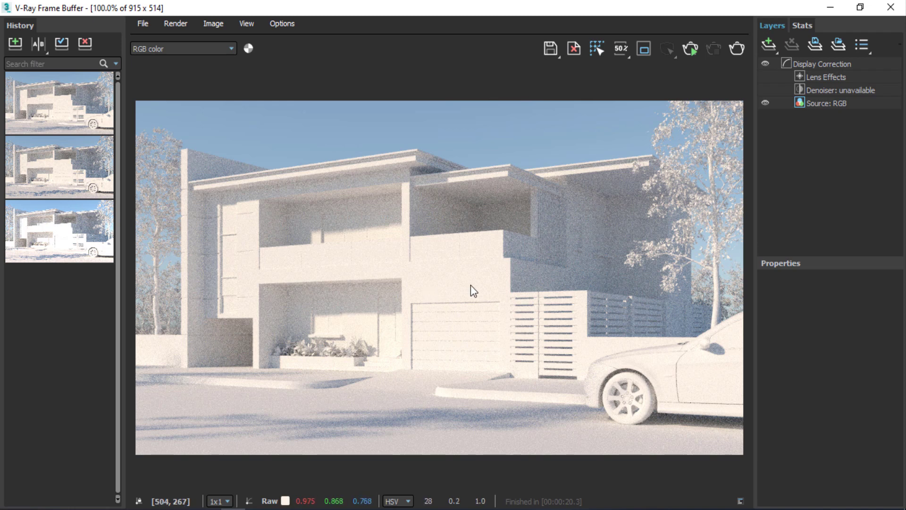
- Add an Exposure correction layer to the render, try an exposure of -0.852 and reset it to zero
left_click(769, 46)
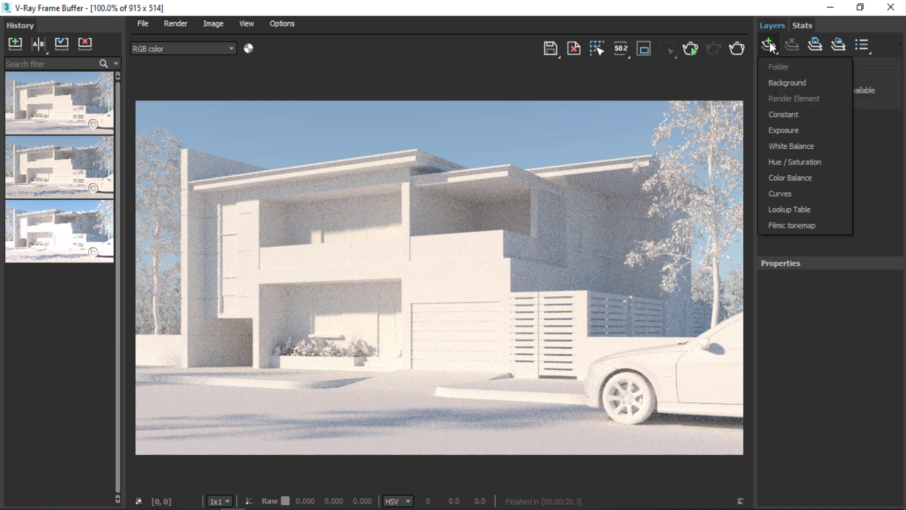
left_click(784, 130)
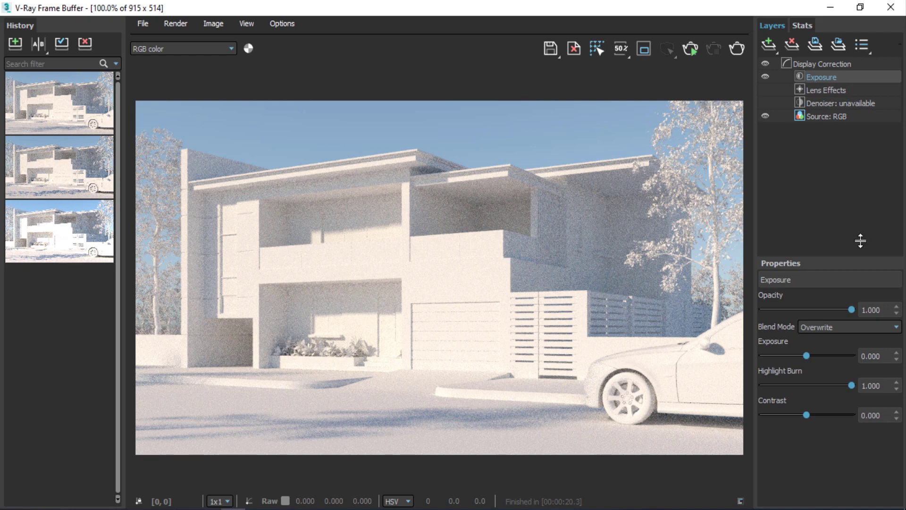
mouse_move(805, 357)
left_mouse_down()
mouse_move(816, 358)
mouse_move(780, 363)
mouse_move(799, 363)
left_mouse_up()
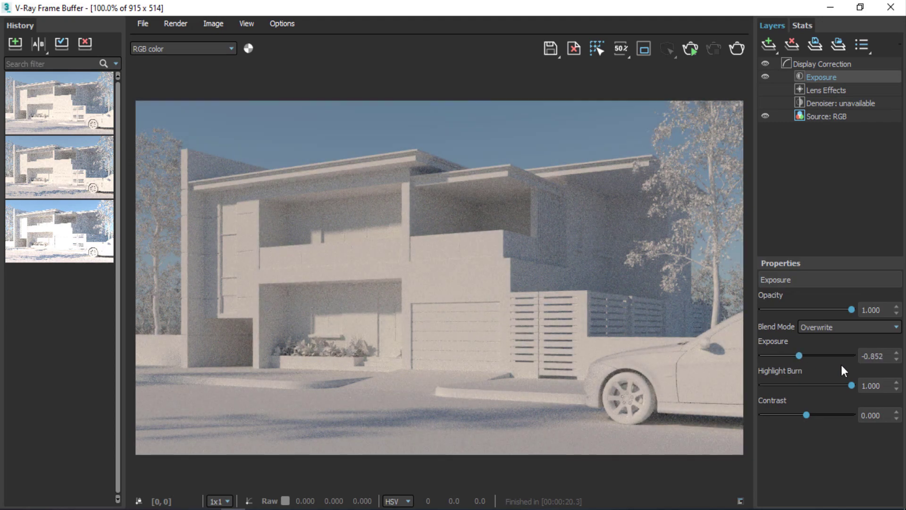
right_click(896, 359)
- Set the Exposure layer's highlight burn to 0.800 and contrast to 0.319, and inspect the facade up close
mouse_move(851, 385)
left_mouse_down()
mouse_move(788, 384)
mouse_move(823, 391)
mouse_move(823, 417)
mouse_move(801, 418)
mouse_move(867, 422)
mouse_move(828, 423)
left_mouse_up()
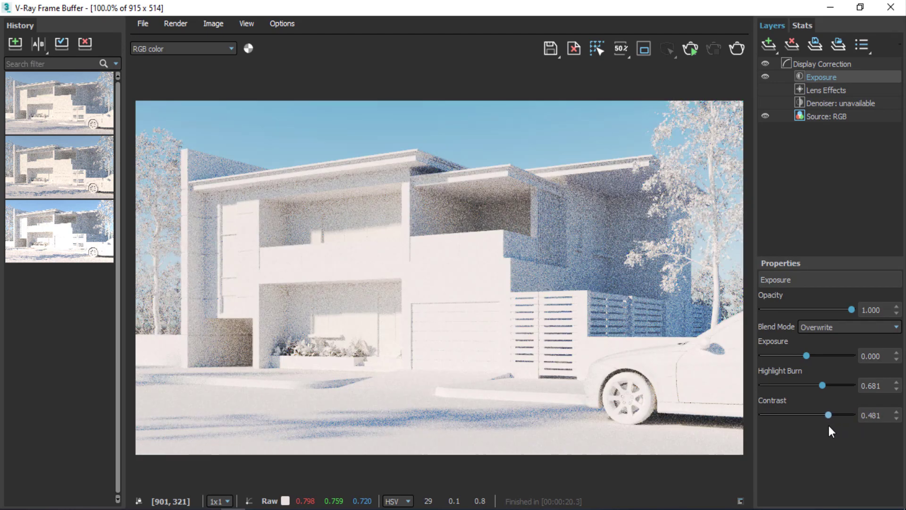
right_click(898, 418)
mouse_move(806, 415)
left_mouse_down()
mouse_move(825, 417)
mouse_move(828, 386)
mouse_move(839, 387)
mouse_move(773, 394)
mouse_move(851, 389)
mouse_move(834, 390)
left_mouse_up()
scroll(498, 297, "up", 2)
scroll(620, 331, "down", 1)
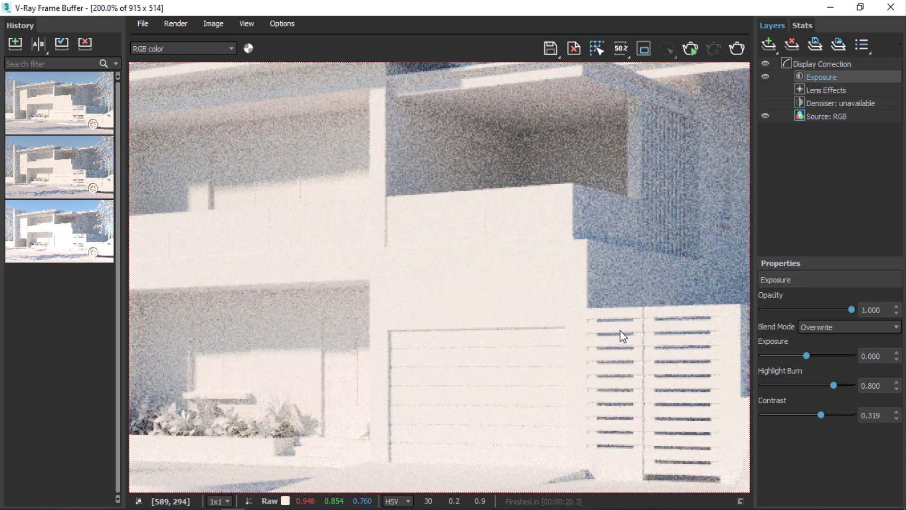
- Raise the Exposure layer's highlight burn to 0.852, judging the whole house render at 100%
scroll(423, 268, "down", 2)
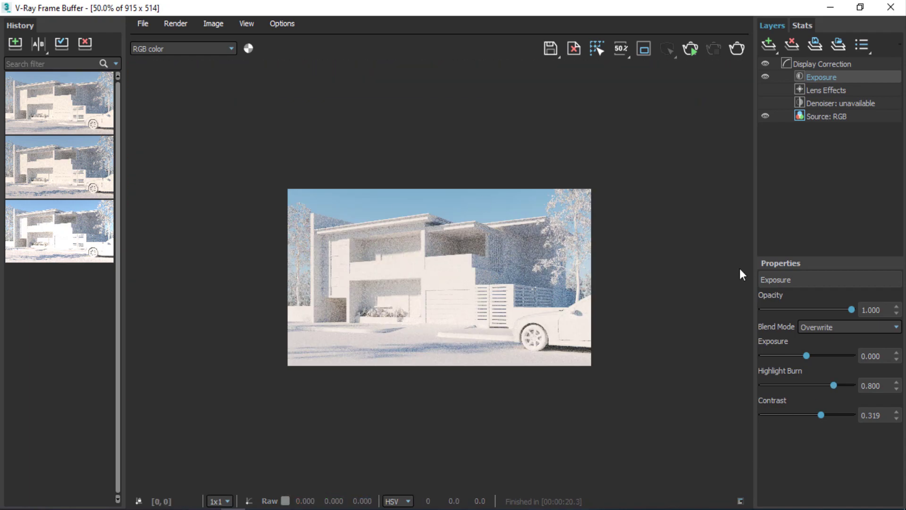
scroll(409, 264, "up", 1)
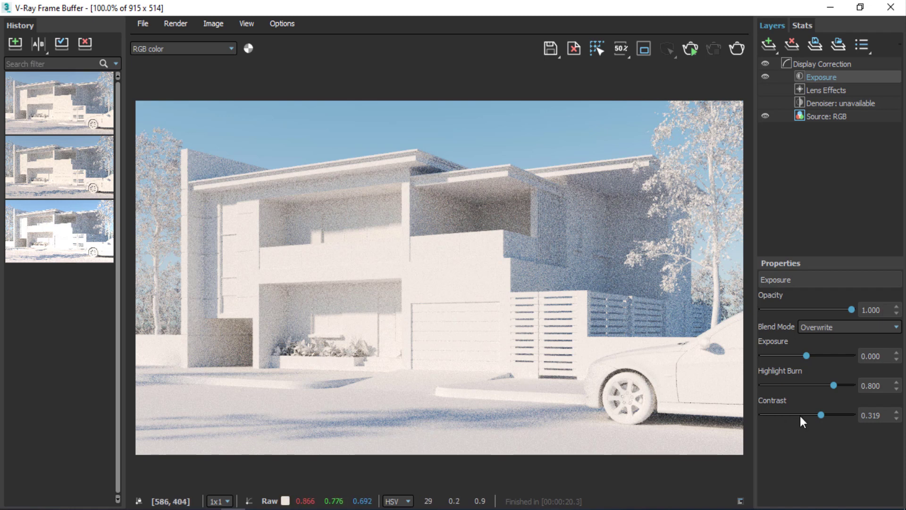
mouse_move(837, 386)
left_mouse_down()
mouse_move(824, 386)
mouse_move(839, 384)
left_mouse_up()
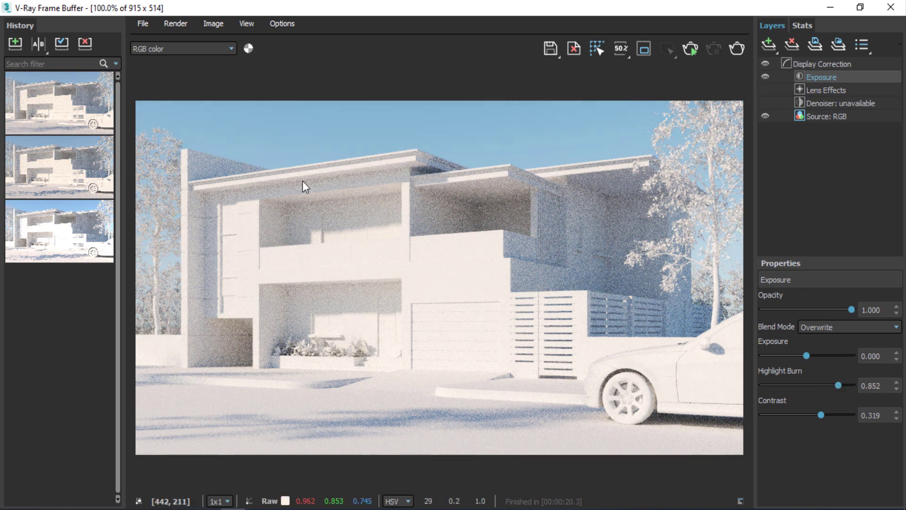
- Clear the override material and turn off the material override in the V-Ray global switches of the render setup
left_click(829, 7)
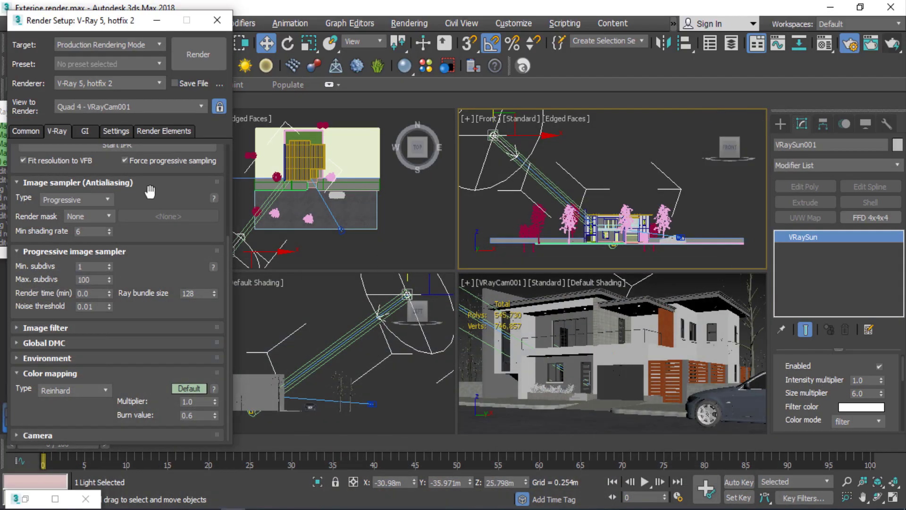
scroll(150, 192, "up", 5)
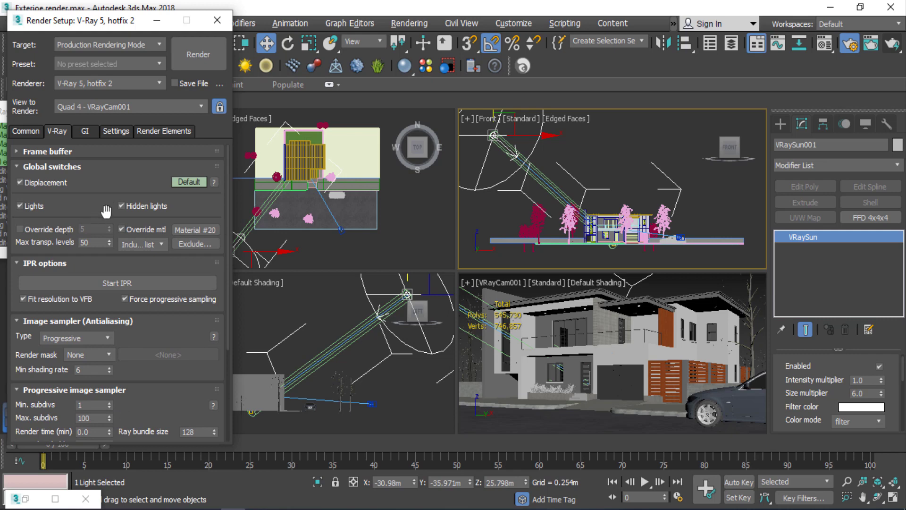
right_click(196, 230)
left_click(226, 269)
left_click(122, 229)
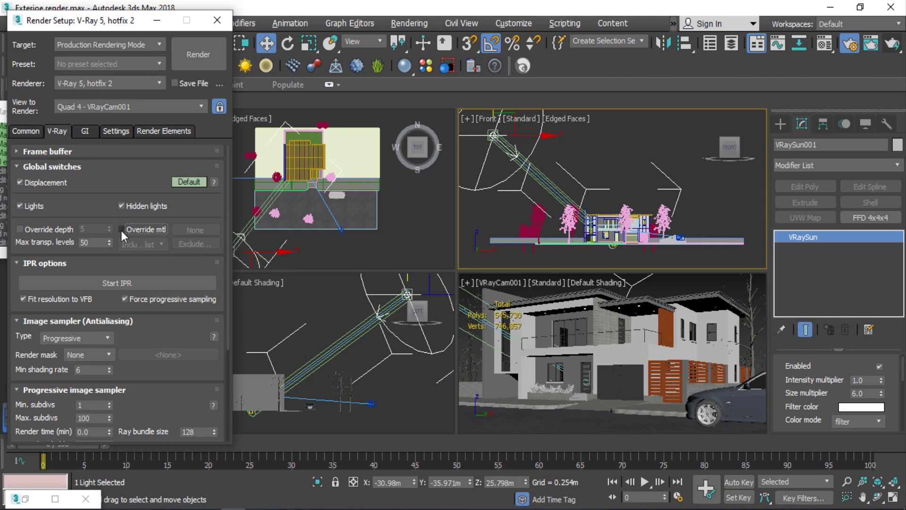
left_click(28, 168)
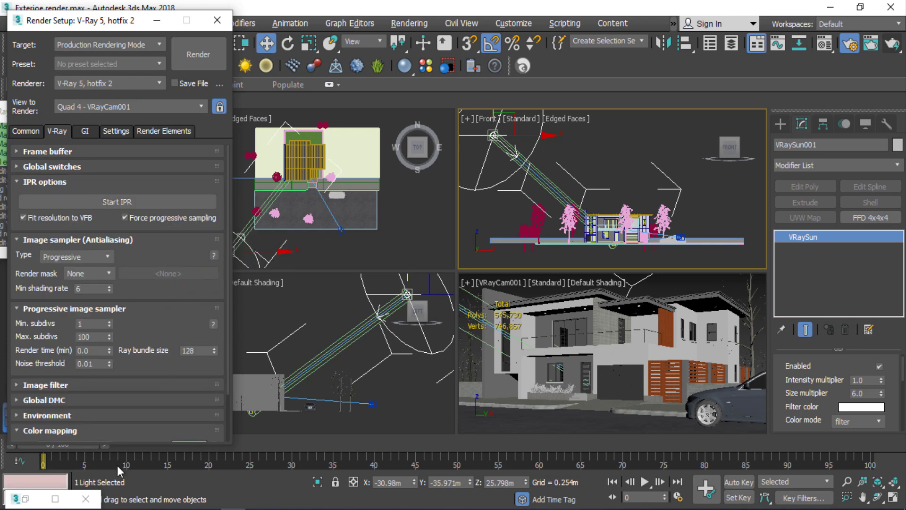
- Render the scene interactively with its real materials, inspect the facade up close and stop the render
left_click(26, 498)
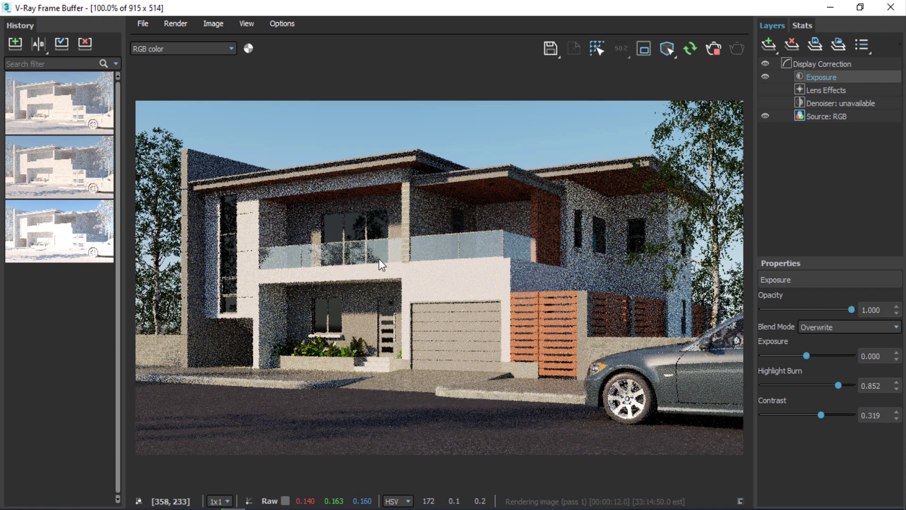
scroll(441, 294, "up", 3)
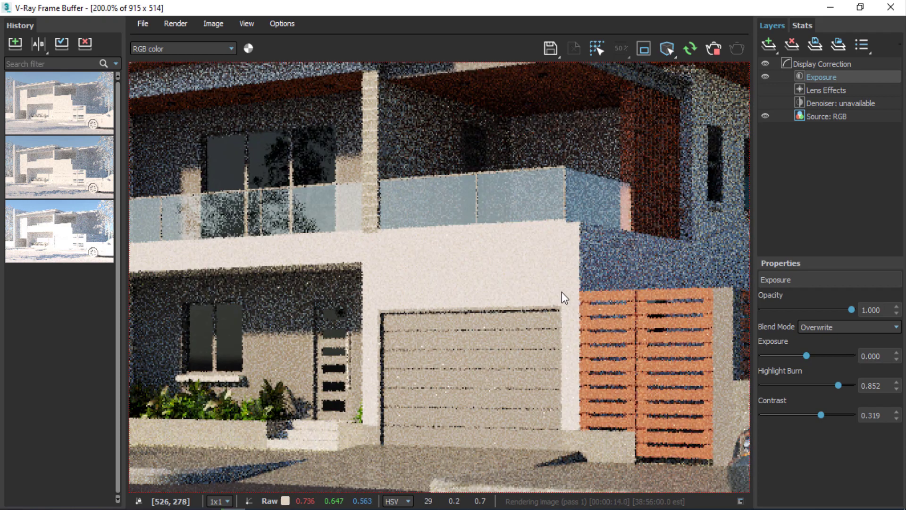
scroll(436, 327, "down", 3)
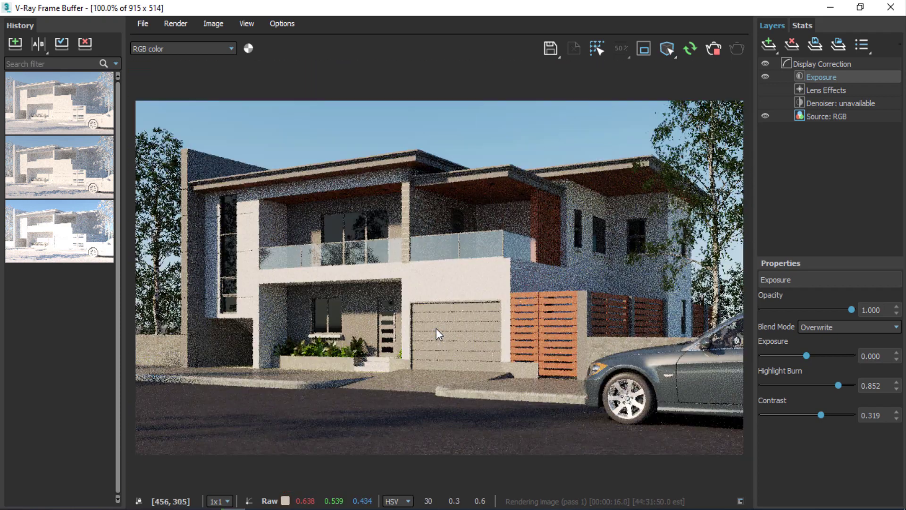
scroll(344, 259, "up", 3)
scroll(343, 260, "down", 3)
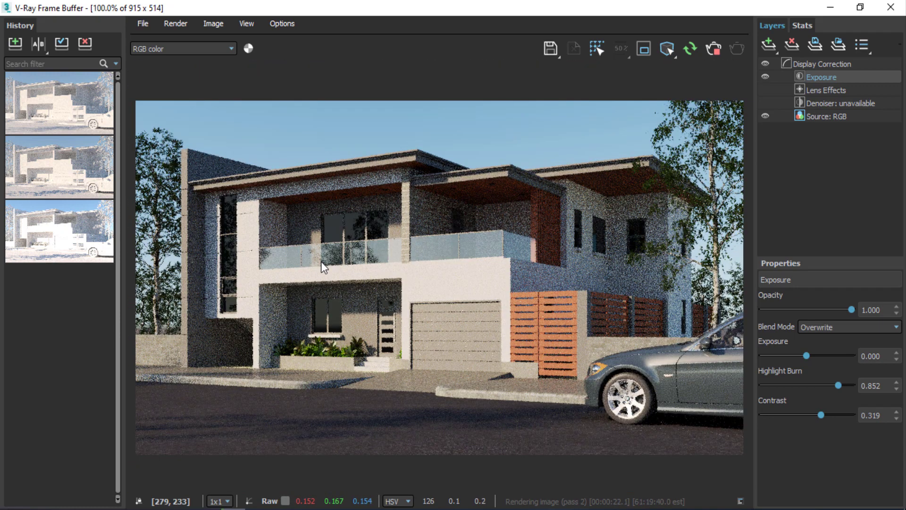
left_click(715, 49)
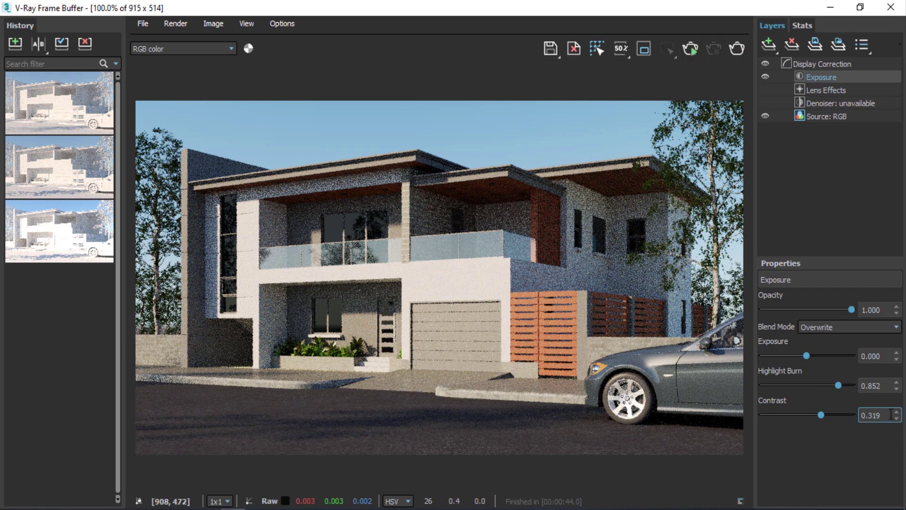
- Try brighter Exposure layer settings with reduced burn, ending at exposure 1.222 and highlight burn 0.163
mouse_move(839, 387)
left_mouse_down()
mouse_move(803, 385)
mouse_move(881, 382)
mouse_move(841, 387)
left_mouse_up()
left_click_drag(811, 358, 816, 357)
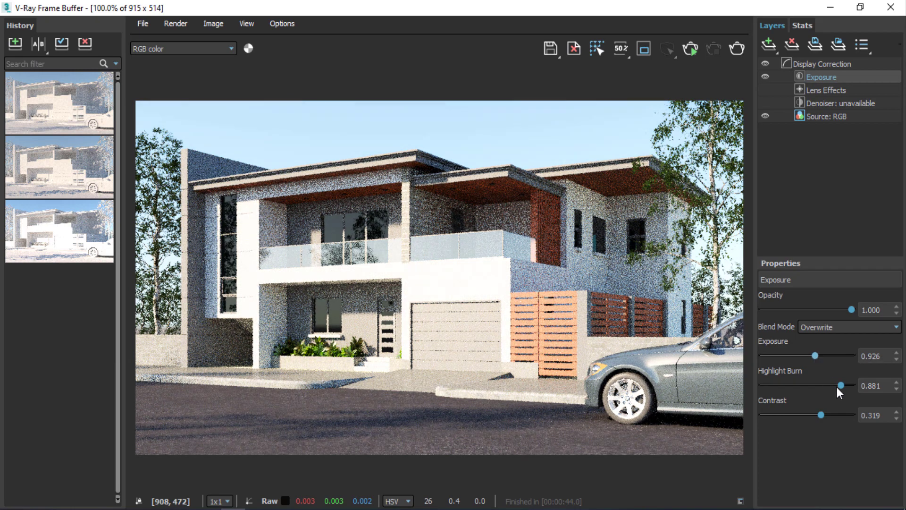
left_click_drag(839, 386, 789, 385)
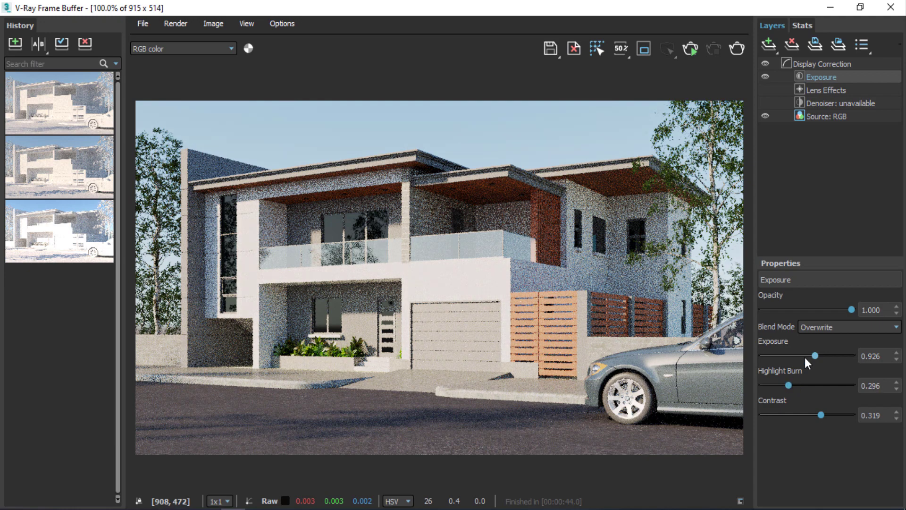
left_click_drag(814, 356, 820, 355)
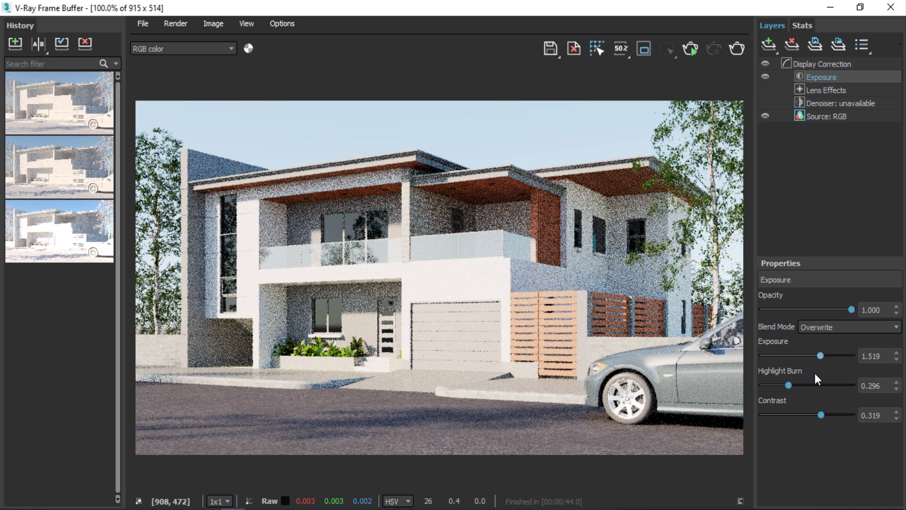
left_click_drag(789, 386, 777, 384)
left_click_drag(820, 355, 818, 355)
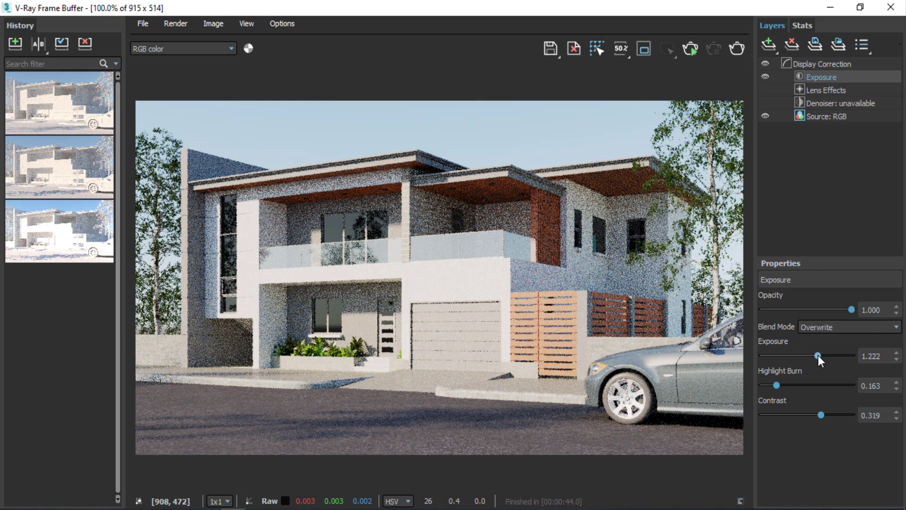
- Set the Exposure layer's exposure to 1.000 and its highlight burn to 0.274
left_click(880, 356)
key("shift+Left")
key("shift+Left")
key("shift+Left")
type("0")
key("Return")
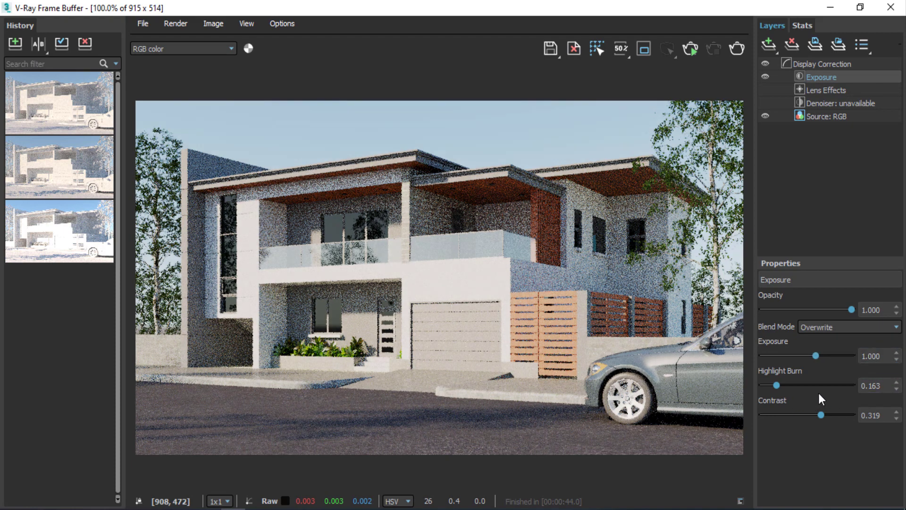
mouse_move(780, 386)
left_mouse_down()
mouse_move(801, 386)
mouse_move(803, 395)
mouse_move(770, 389)
mouse_move(786, 387)
left_mouse_up()
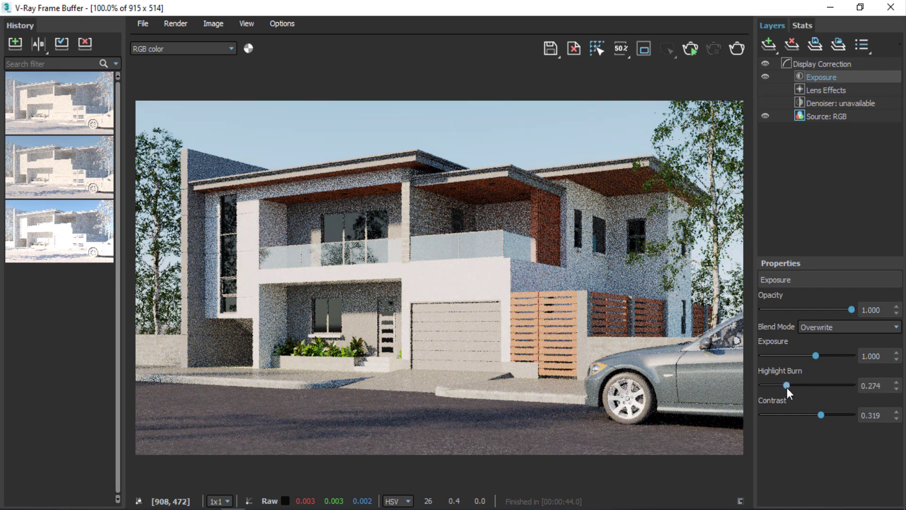
- Try lowering the exposure to 0.950 and below, and reset it to zero
left_click(896, 360)
left_click(897, 360)
left_click(896, 361)
left_click(896, 361)
left_click(896, 361)
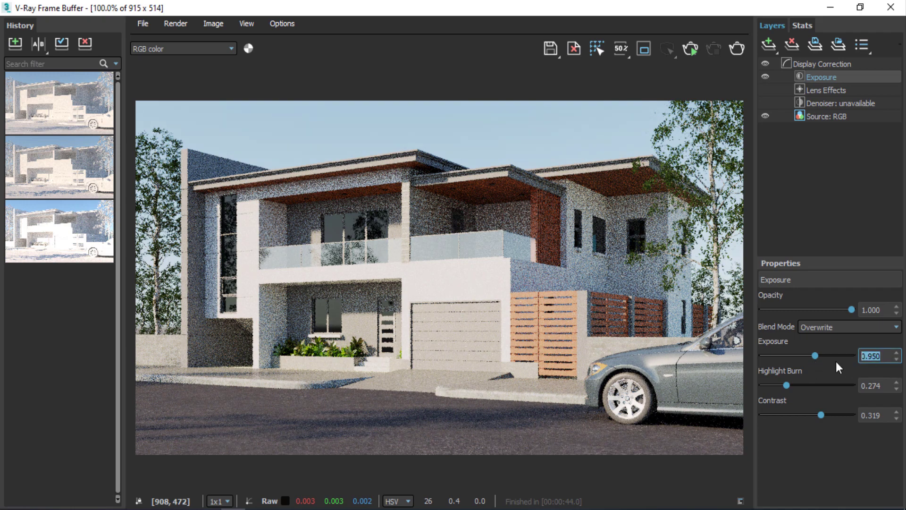
left_click_drag(816, 355, 811, 355)
right_click(897, 359)
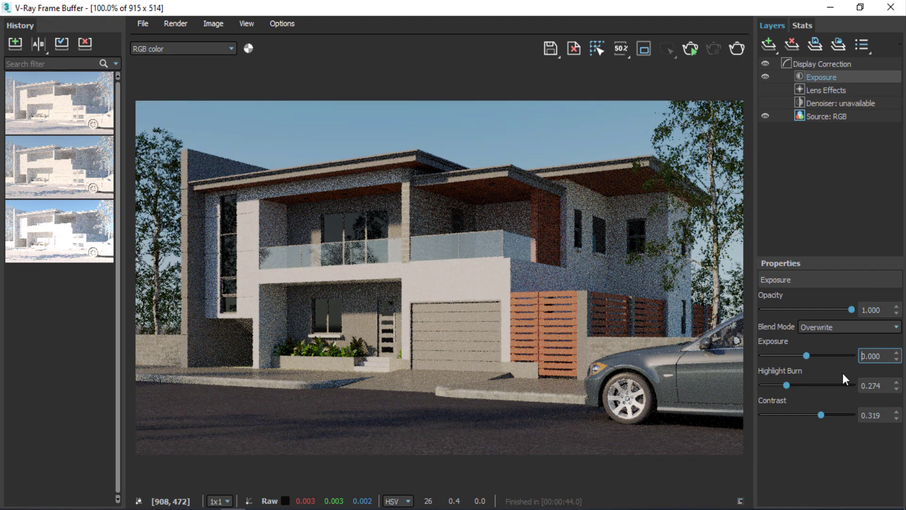
- Set the exposure to 0.630 and the highlight burn to 0.296, and deselect the Exposure layer
left_click_drag(806, 357, 812, 356)
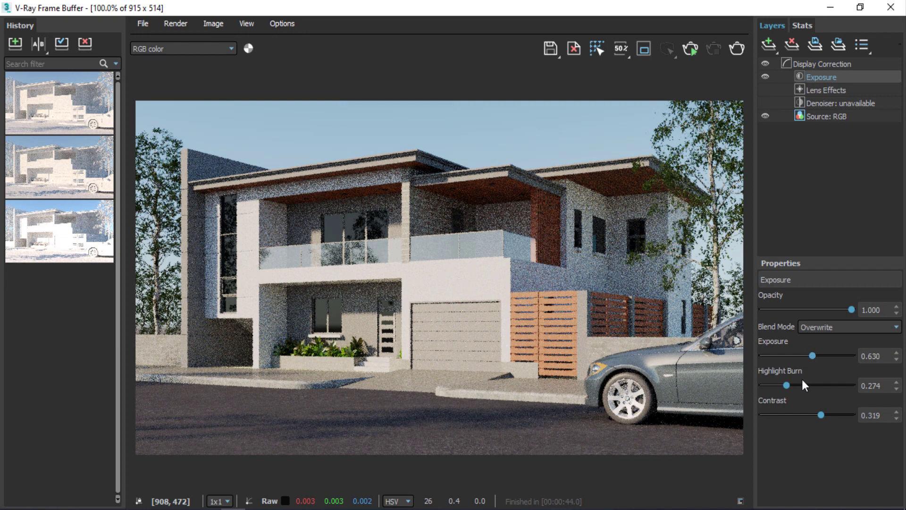
mouse_move(786, 385)
left_mouse_down()
mouse_move(801, 386)
mouse_move(789, 386)
left_mouse_up()
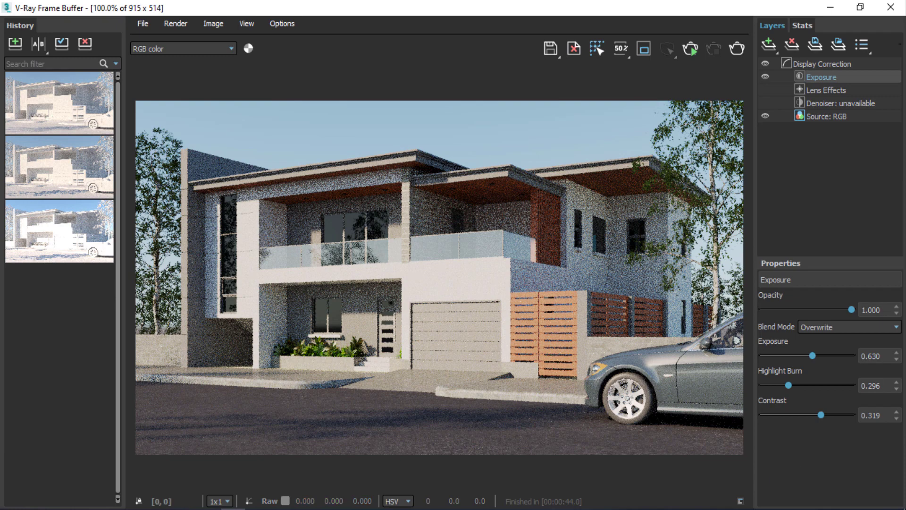
left_click(837, 136)
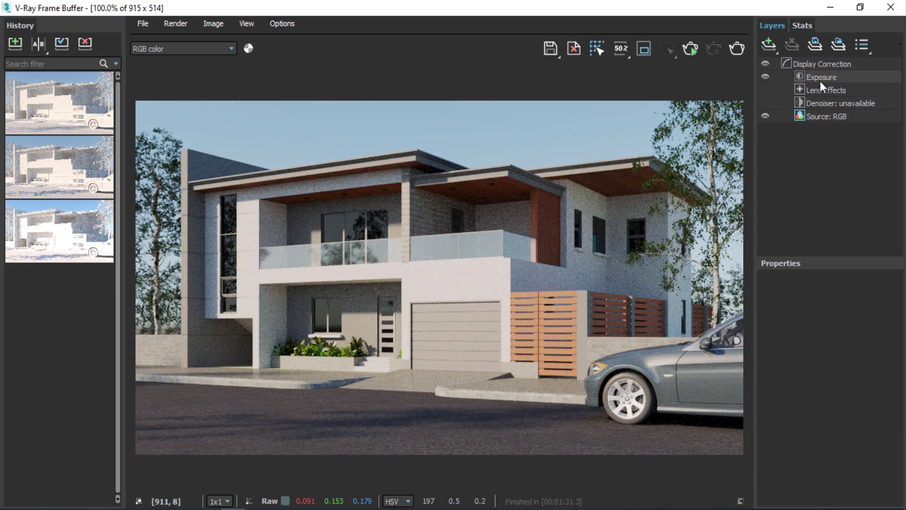
- Compare the textured render with and without the Exposure layer by toggling its visibility, leaving it enabled
left_click(820, 80)
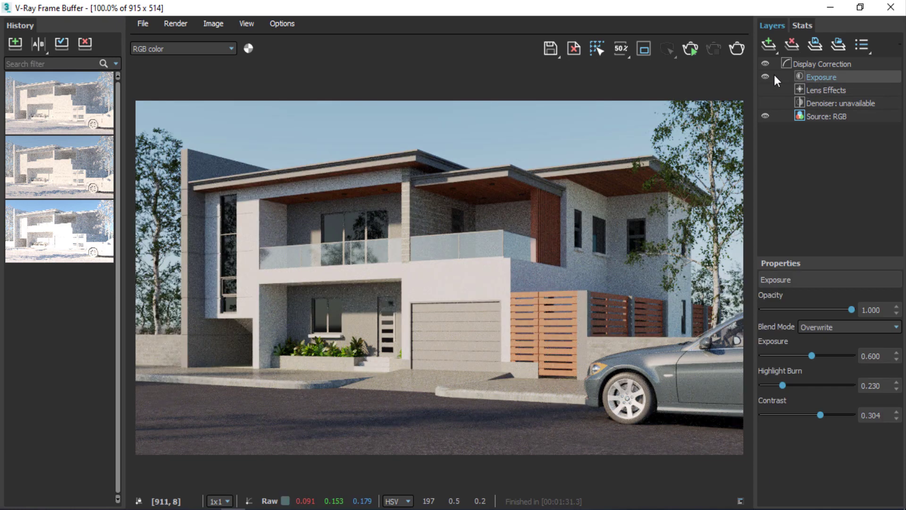
left_click(765, 76)
left_click(764, 77)
left_click(765, 77)
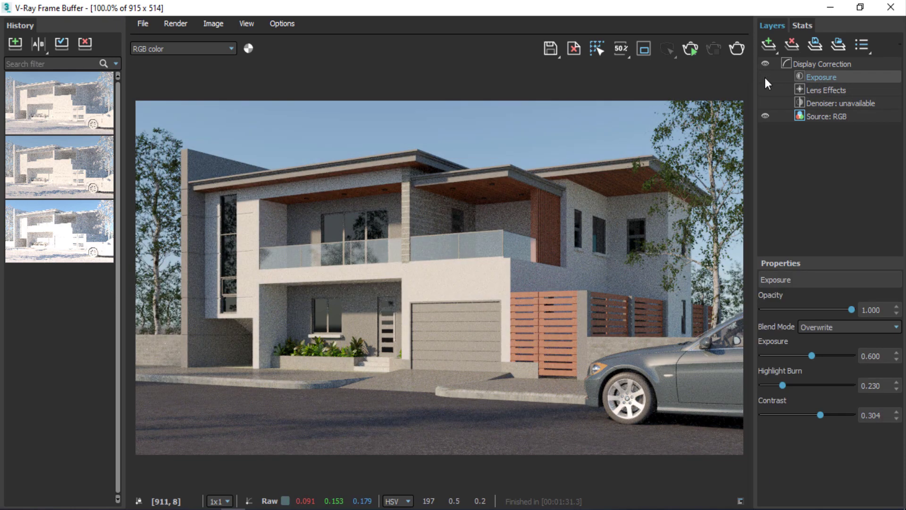
left_click(764, 76)
left_click(764, 76)
left_click(764, 77)
left_click(765, 77)
left_click(765, 77)
- Reset the Exposure layer's exposure to zero and set its highlight burn to 0.422
right_click(896, 359)
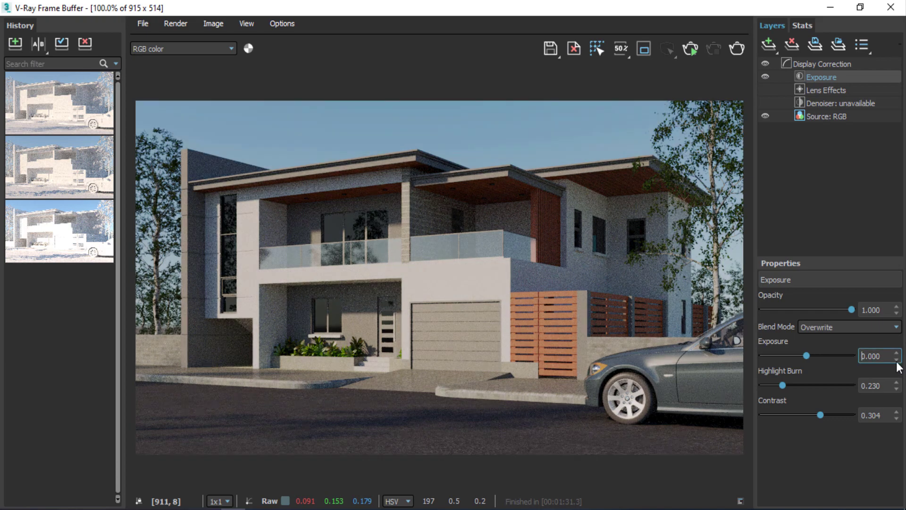
mouse_move(783, 386)
left_mouse_down()
mouse_move(830, 389)
mouse_move(801, 393)
left_mouse_up()
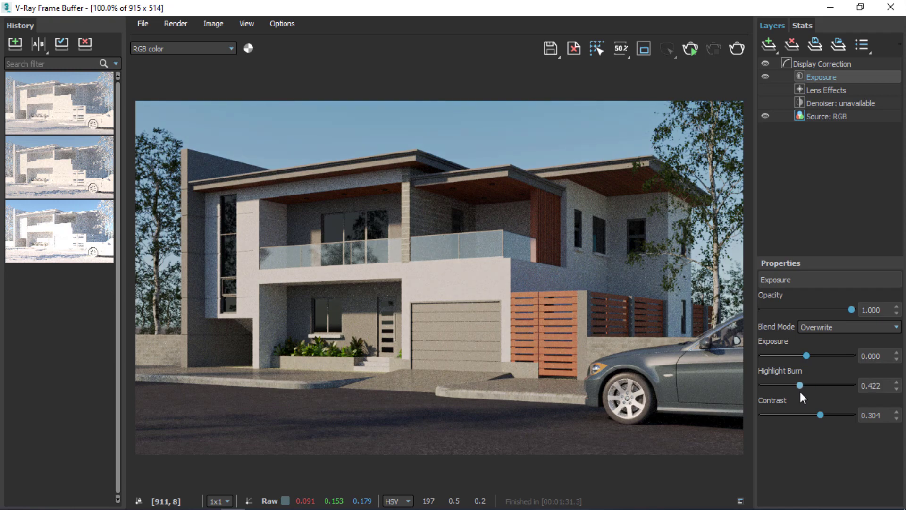
- Examine how the zero exposure and 0.422 burn affect the render by repeatedly hiding and showing the Exposure layer
left_click(765, 77)
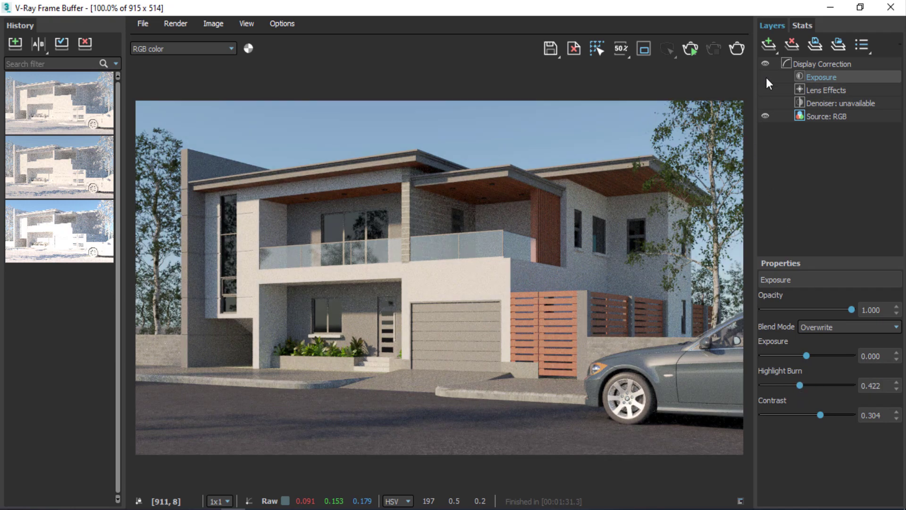
left_click(765, 77)
left_click(765, 76)
left_click(765, 76)
left_click(765, 77)
left_click(765, 77)
left_click(765, 77)
left_click(765, 77)
left_click(765, 76)
left_click(765, 76)
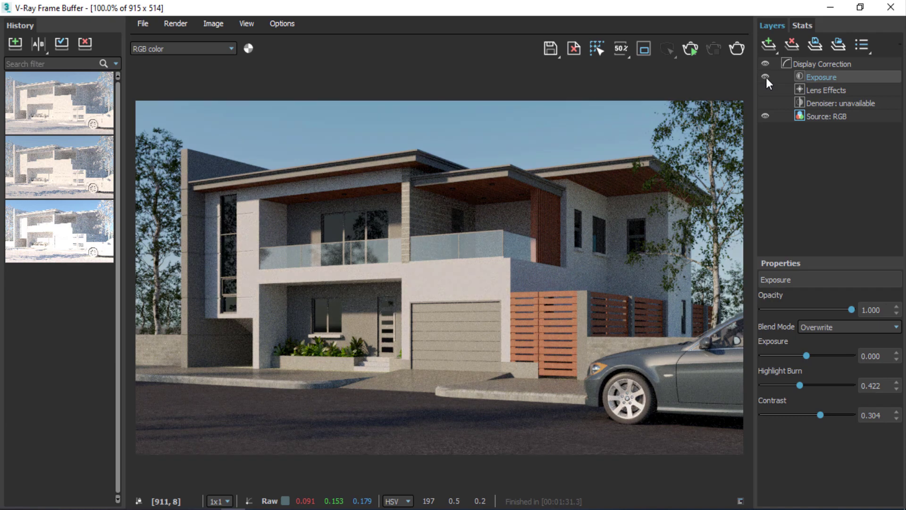
left_click_drag(822, 415, 822, 415)
left_click_drag(822, 415, 801, 389)
- Add a Filmic tonemap layer above the Exposure layer, widen its settings area and review its Hable parameters
left_click(822, 181)
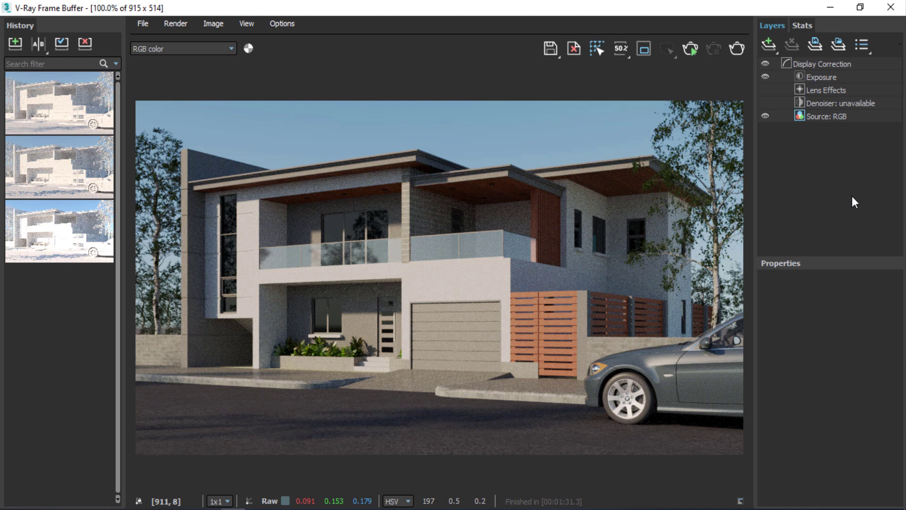
left_click(770, 46)
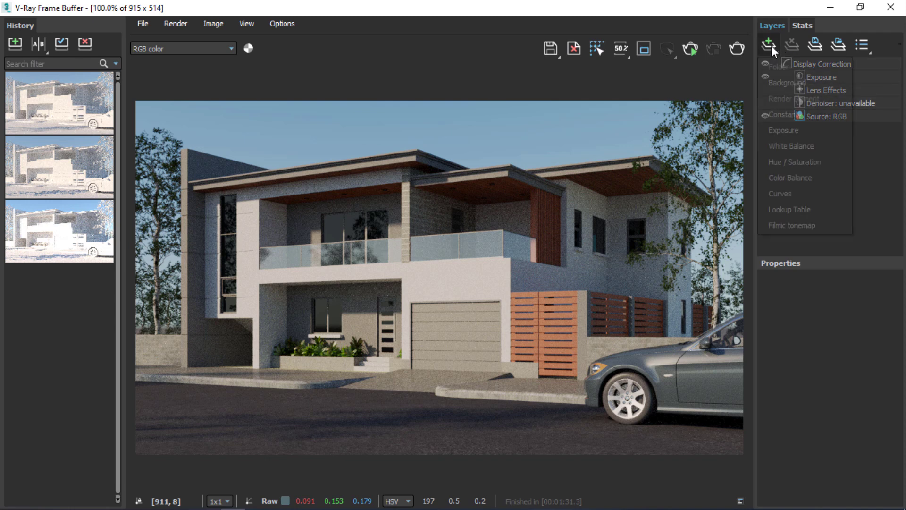
left_click(797, 227)
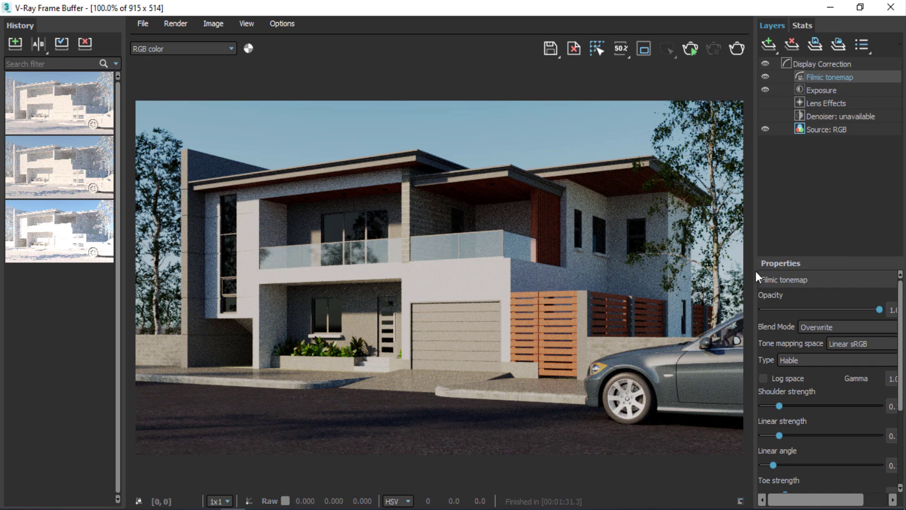
left_click_drag(753, 266, 713, 265)
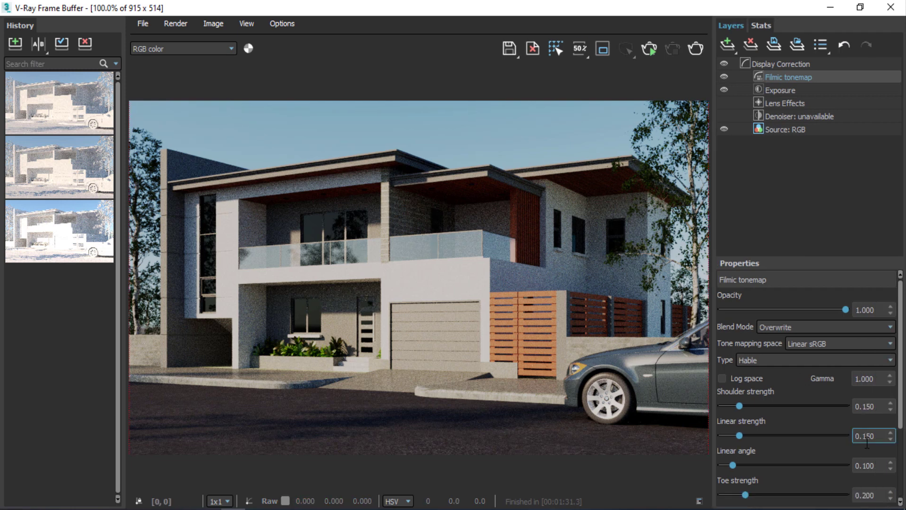
scroll(873, 410, "down", 2)
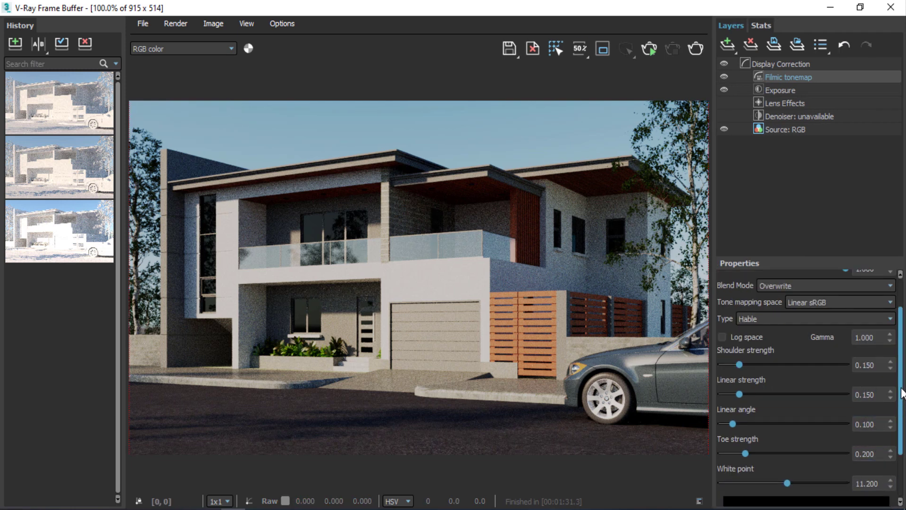
left_click_drag(901, 392, 904, 358)
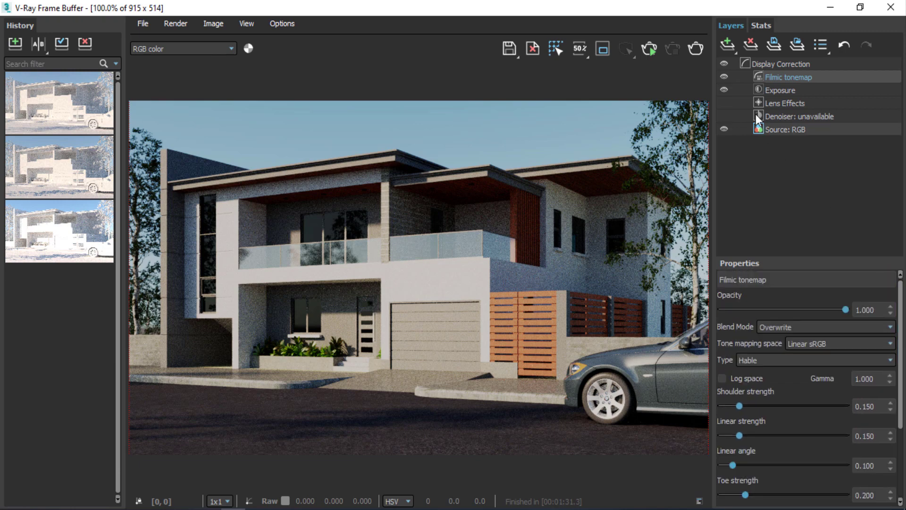
- Compare the textured render with and without the Filmic tonemap layer by toggling its visibility, leaving it enabled
left_click(723, 77)
left_click(723, 78)
left_click(723, 78)
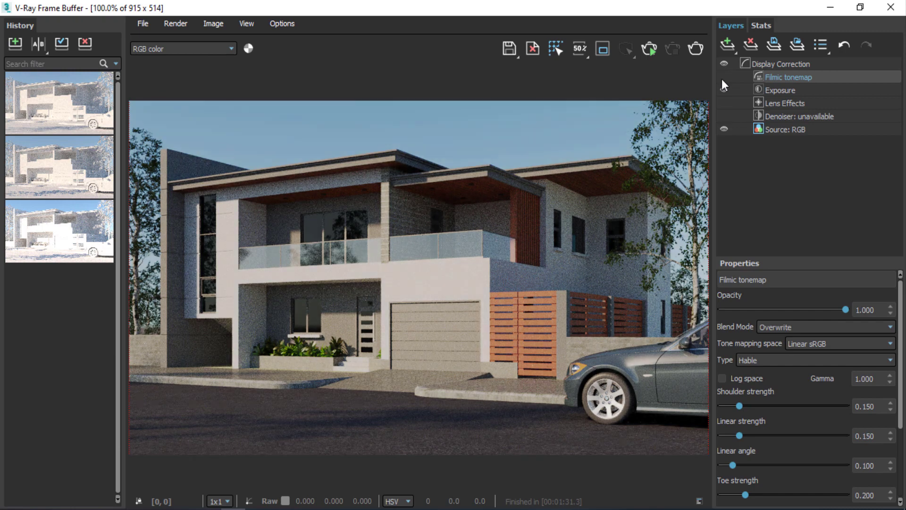
left_click(723, 78)
left_click(723, 78)
left_click(722, 79)
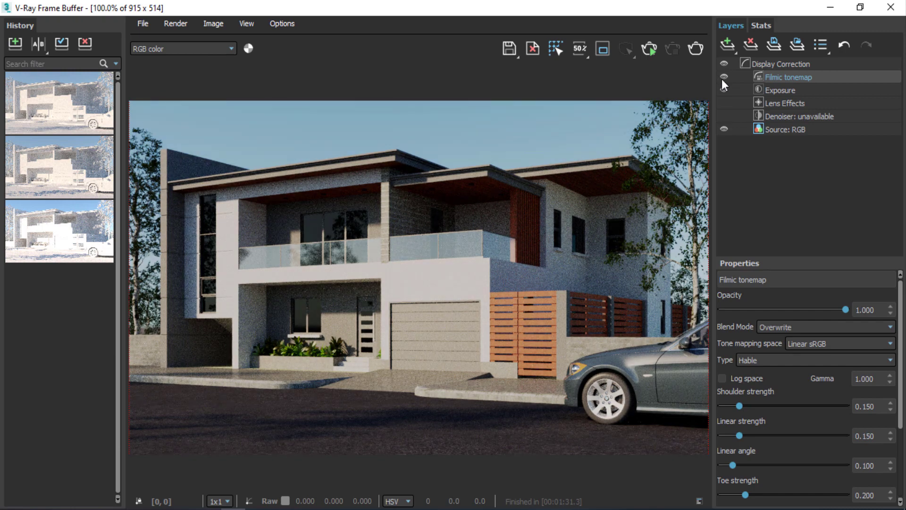
left_click(722, 79)
left_click(722, 79)
- Deselect the Filmic tonemap layer, give the render image more width, and save the current render to the history
left_click(755, 200)
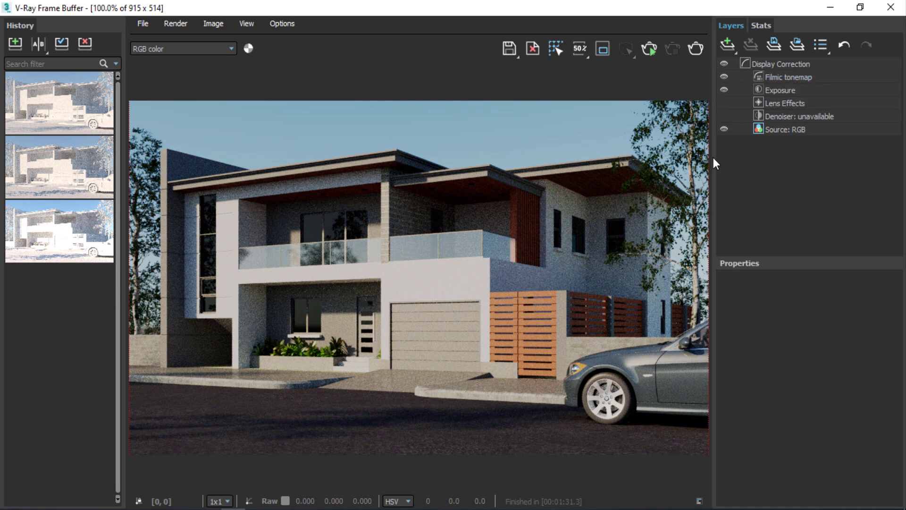
left_click_drag(734, 159, 764, 159)
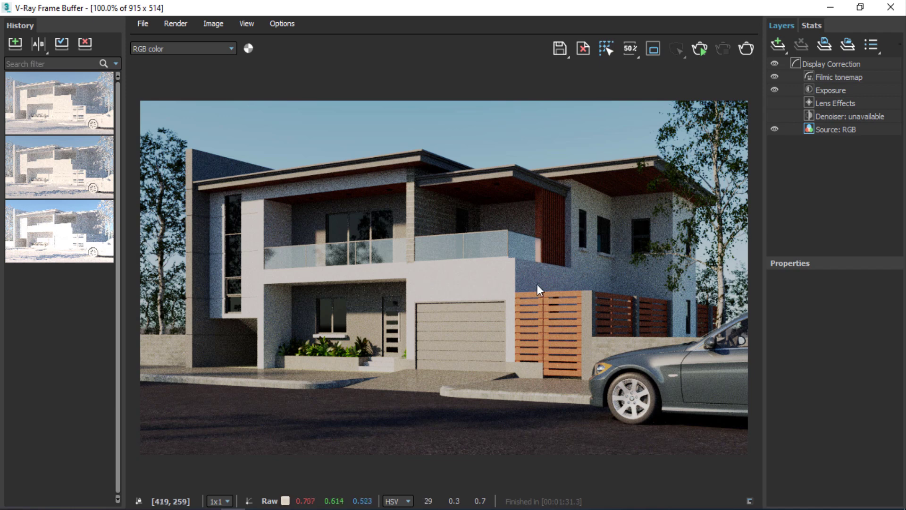
left_click(16, 44)
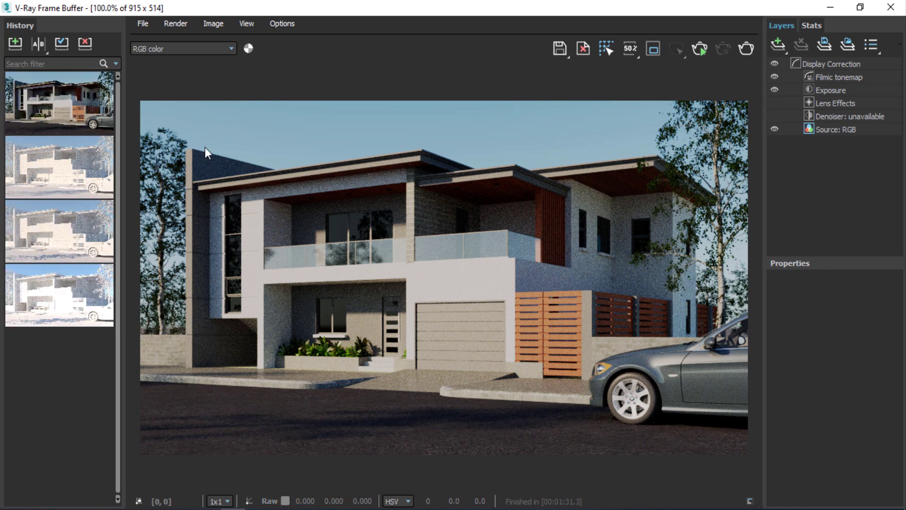
- Set the Reinhard color mapping burn value to 0.5 in the render settings and reopen the frame buffer
left_click(838, 10)
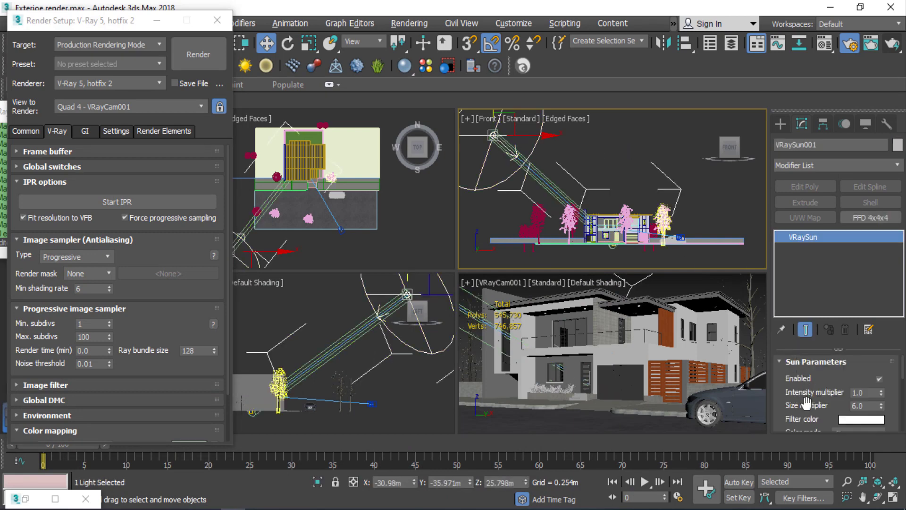
scroll(807, 403, "down", 1)
left_click_drag(136, 361, 142, 295)
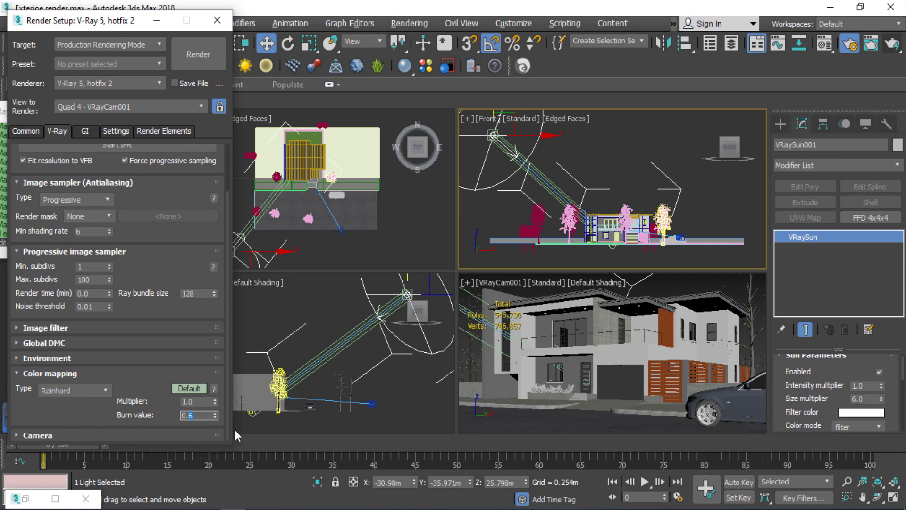
type("5")
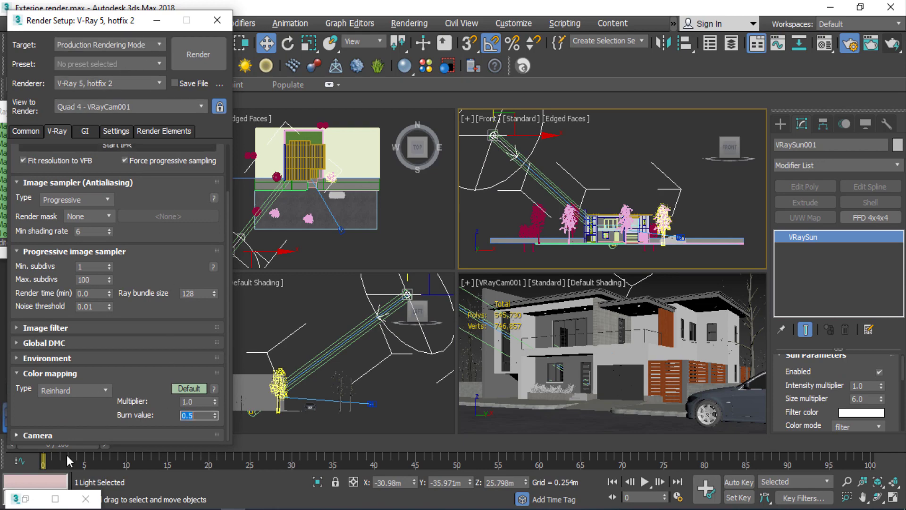
left_click(25, 499)
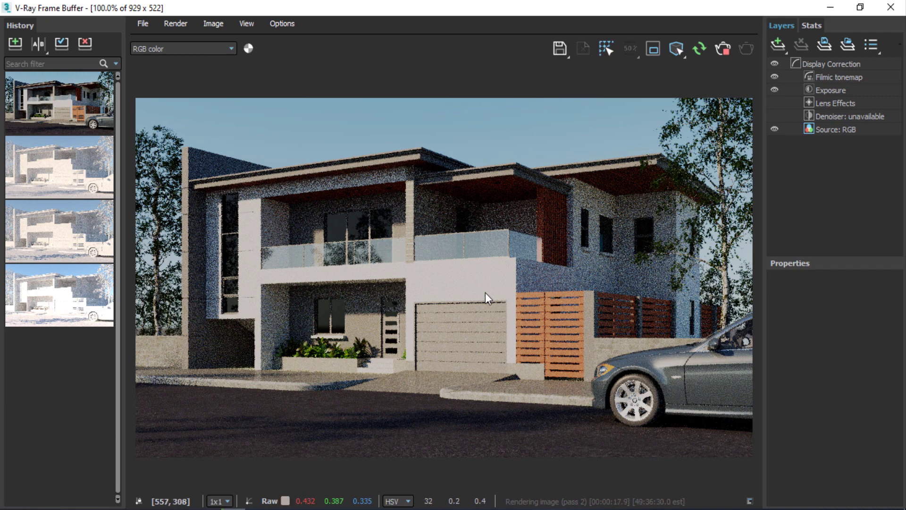
- Inspect the wall above the garage in the running render, stop the rendering and save the result to the history
scroll(465, 293, "up", 2)
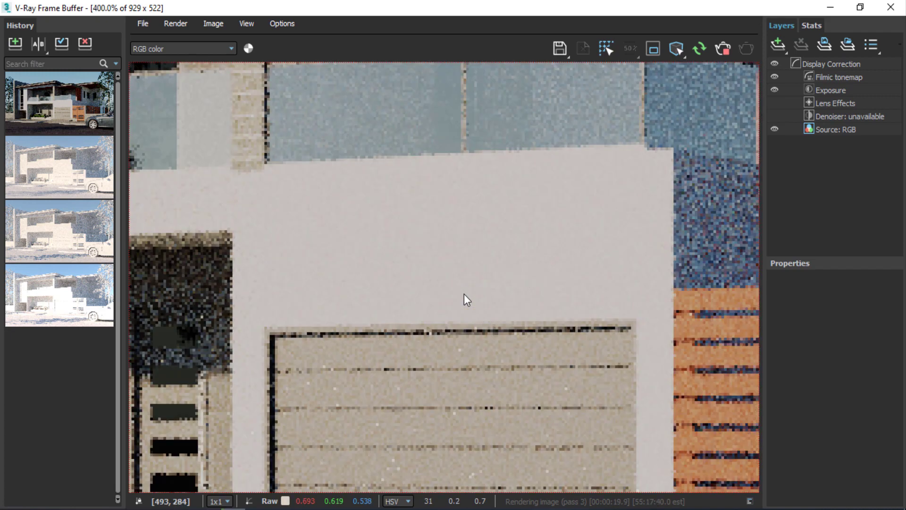
scroll(478, 208, "down", 2)
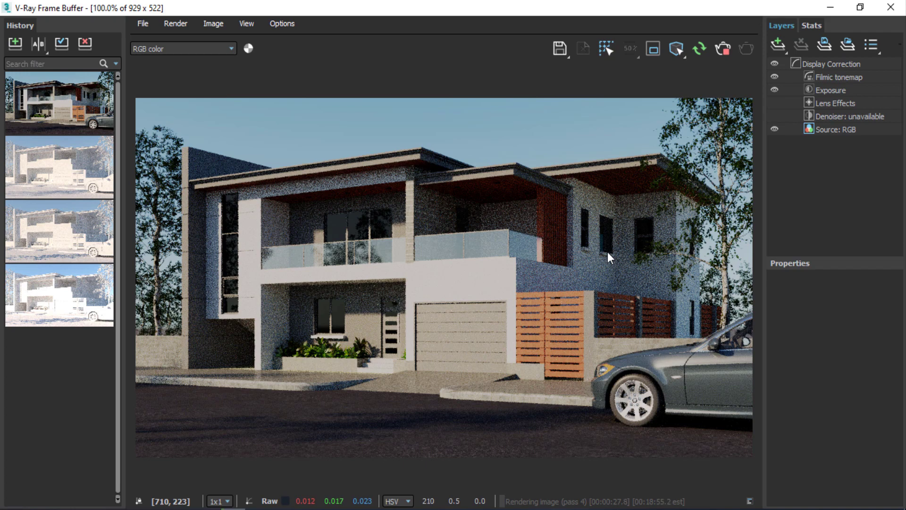
left_click(724, 49)
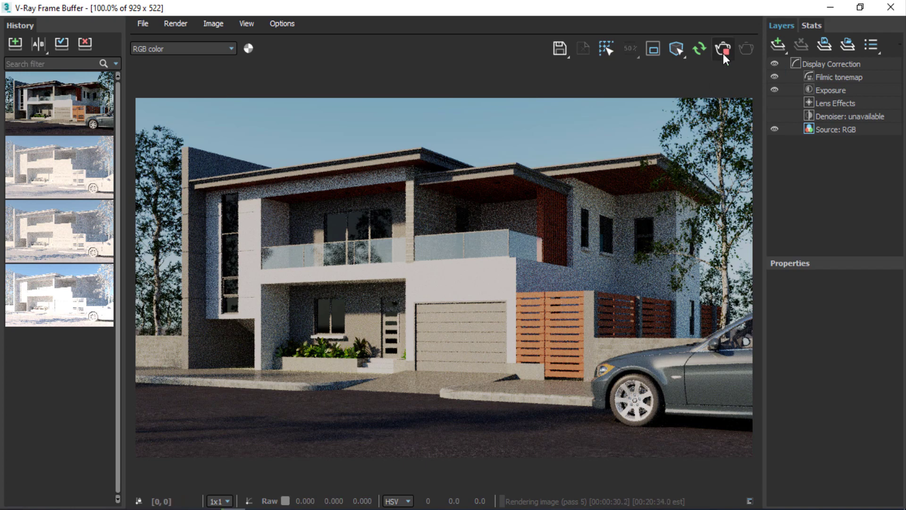
left_click(16, 43)
- Compare the two latest textured renders as A and B by sweeping the divider across the facade, and end the comparison
left_click(39, 43)
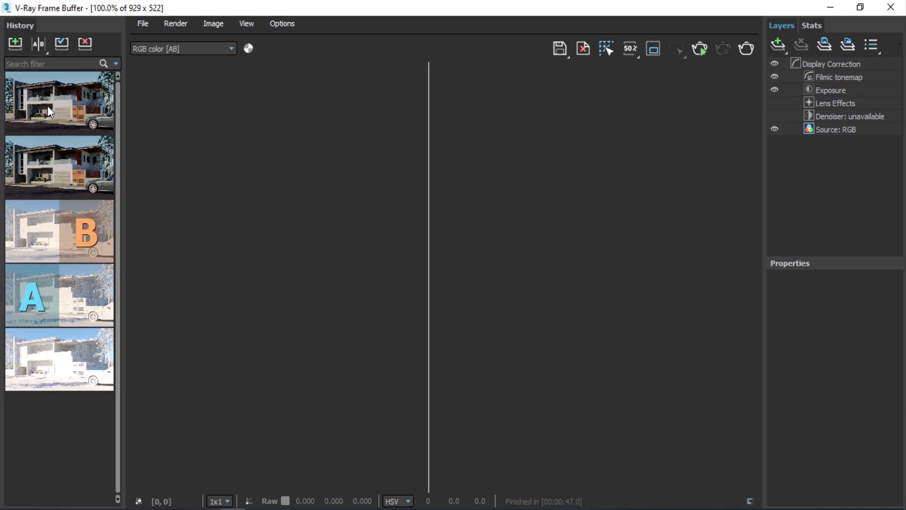
left_click(29, 112)
left_click(75, 148)
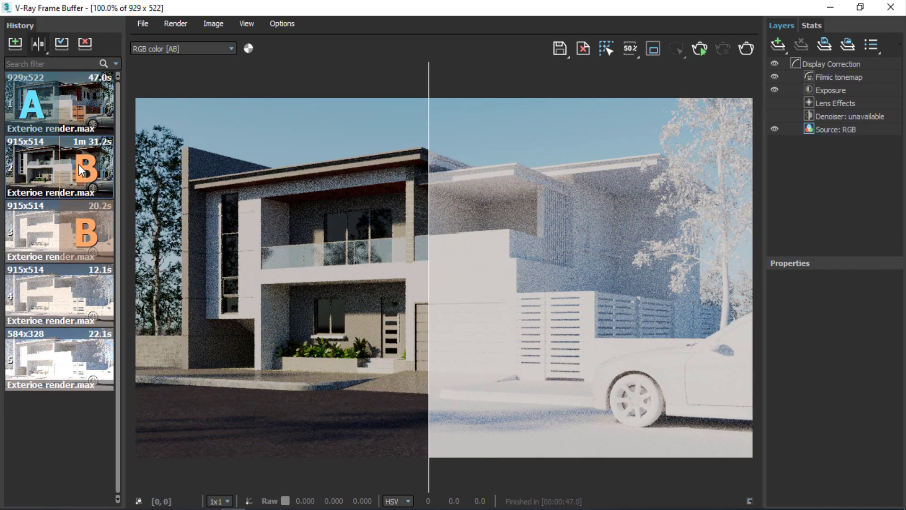
left_click_drag(429, 111, 459, 177)
scroll(439, 304, "up", 2)
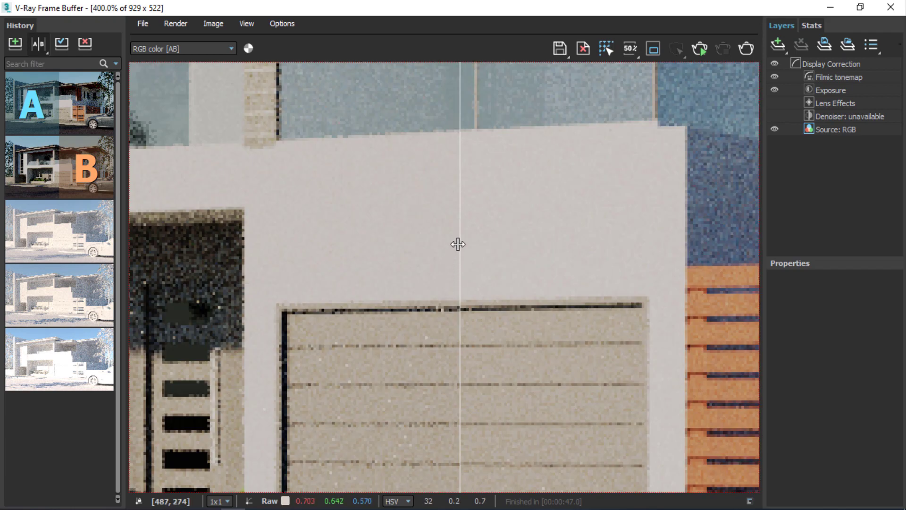
left_click_drag(458, 244, 314, 237)
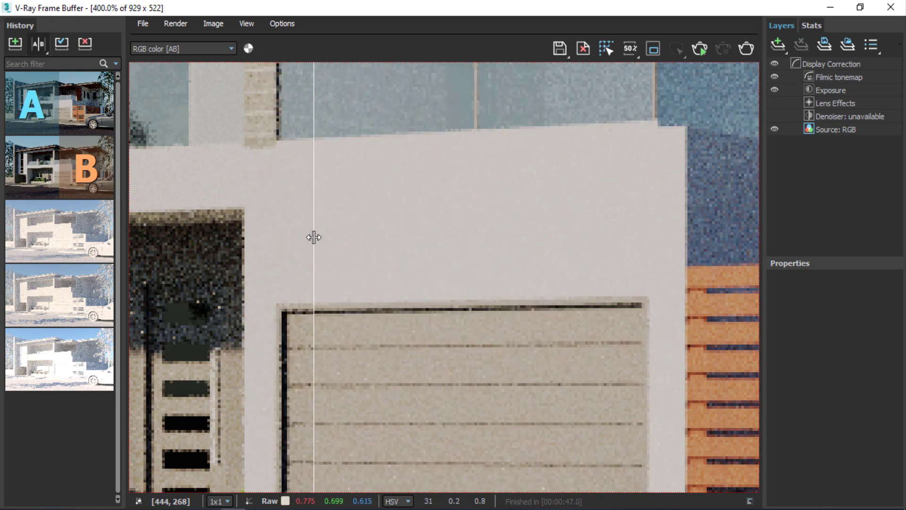
scroll(591, 226, "down", 3)
scroll(433, 289, "up", 2)
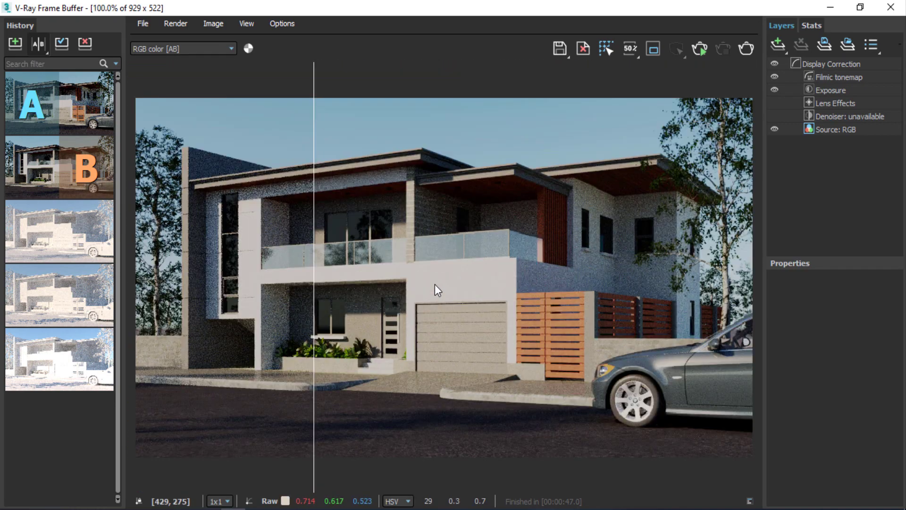
left_click_drag(315, 270, 483, 273)
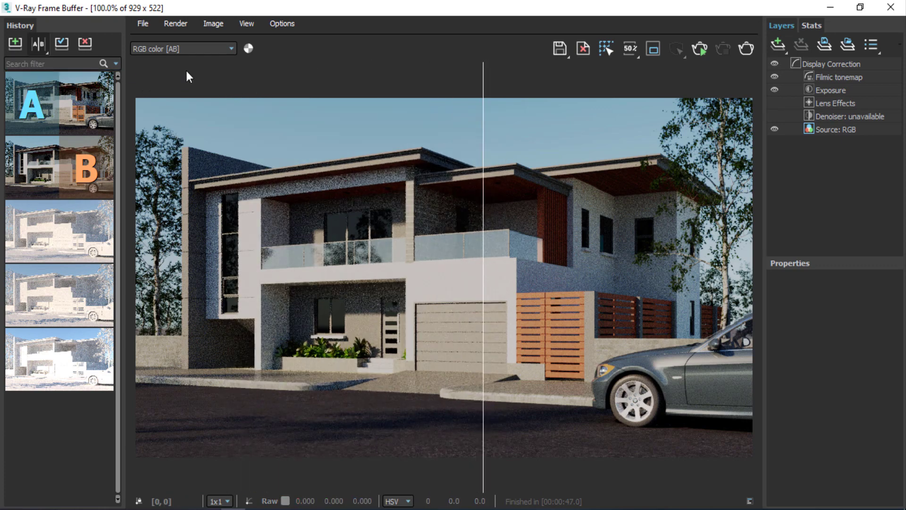
left_click(38, 44)
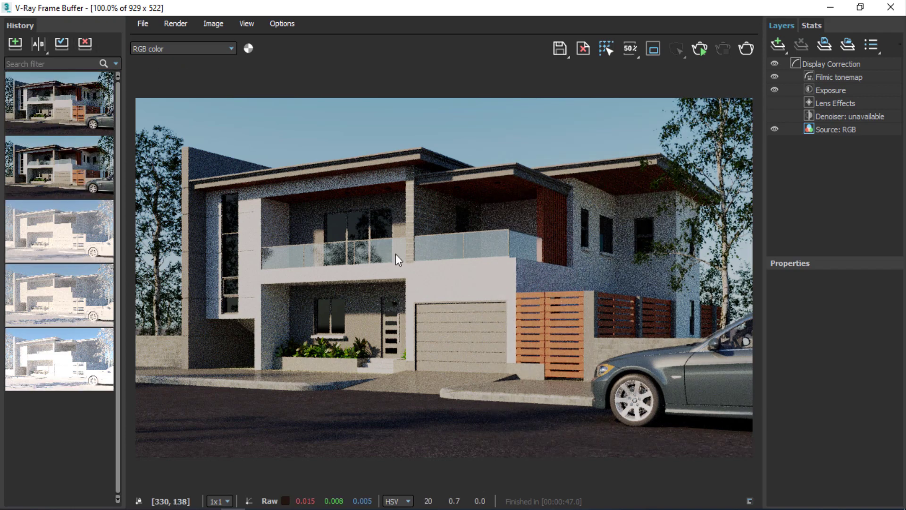
- Check the Source layer's properties in the frame buffer and deselect the layer
scroll(571, 313, "down", 1)
scroll(568, 318, "up", 1)
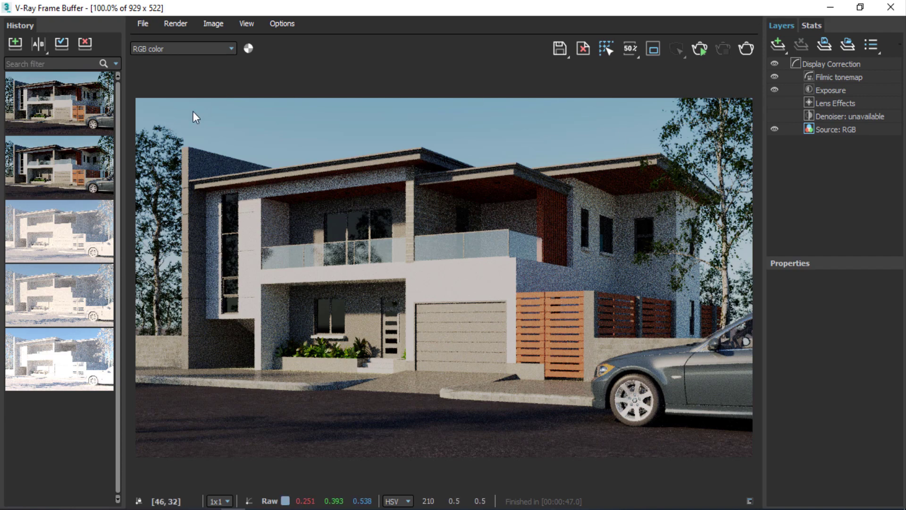
left_click(824, 131)
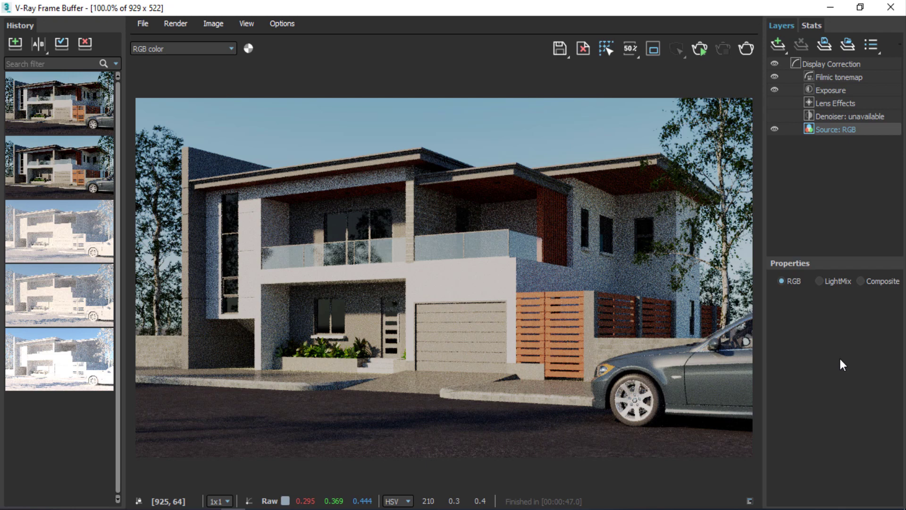
left_click(817, 215)
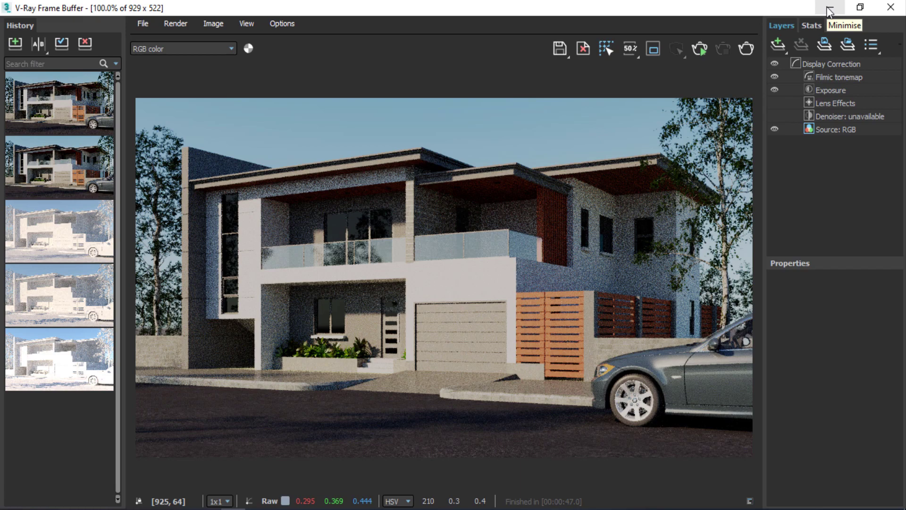
- Minimise the frame buffer and render settings, deselect the sun, and close the V-Ray messages window
left_click(829, 8)
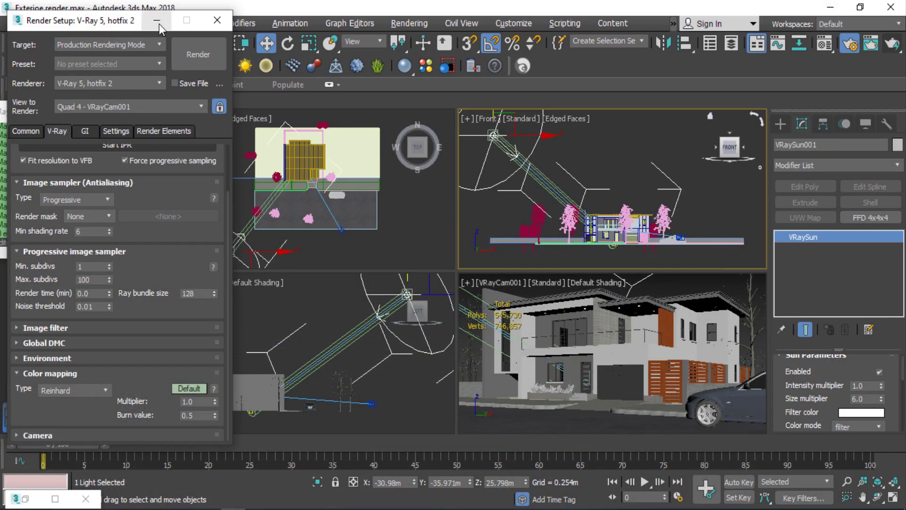
left_click(157, 20)
left_click(403, 228)
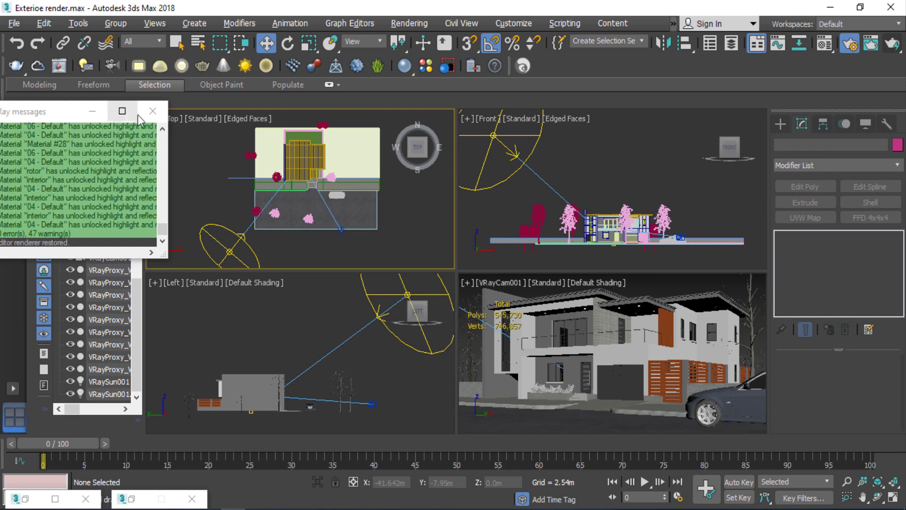
left_click(152, 111)
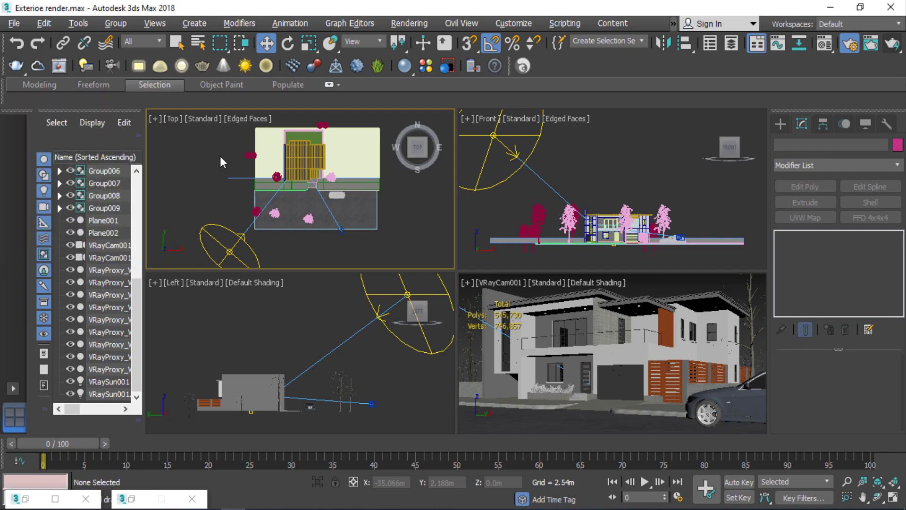
- Draw a VRayLight plane about 3.252 m long over the front planter in the maximised wireframe top view
key("alt+w")
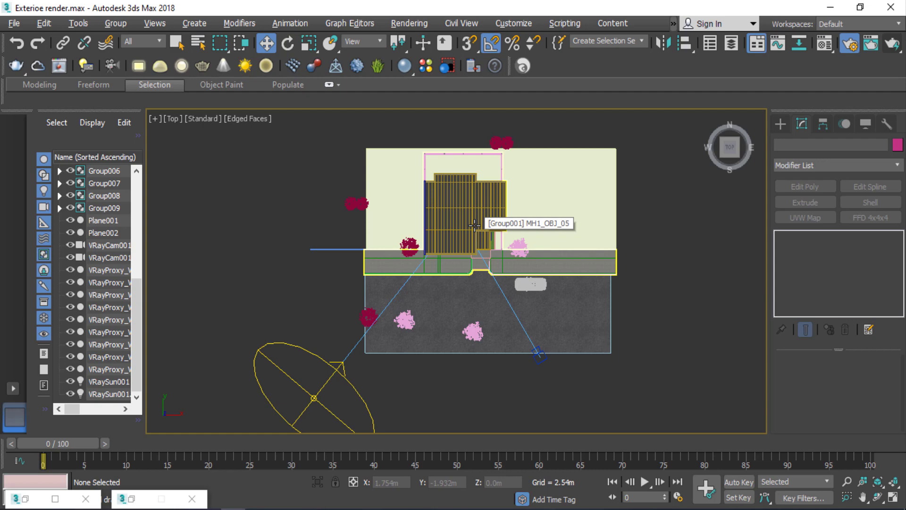
key("F3")
scroll(476, 203, "up", 5)
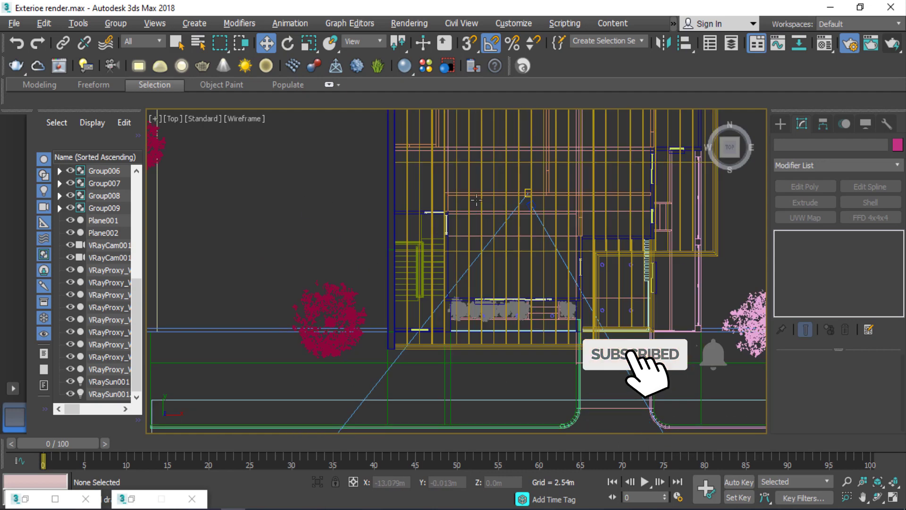
left_click(780, 124)
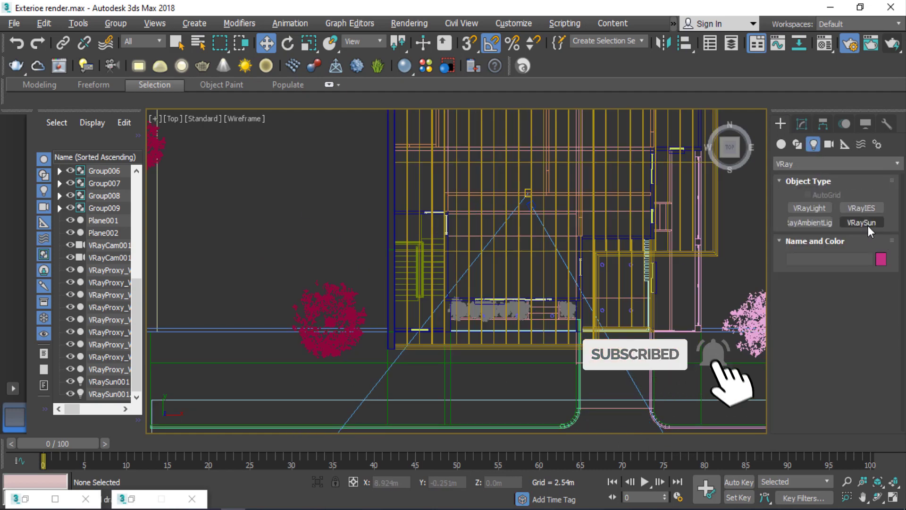
left_click(817, 206)
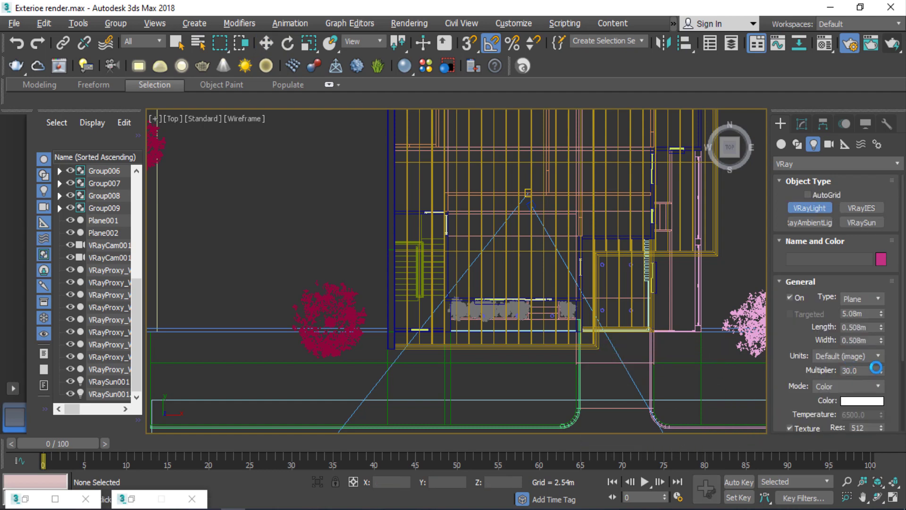
scroll(526, 338, "up", 5)
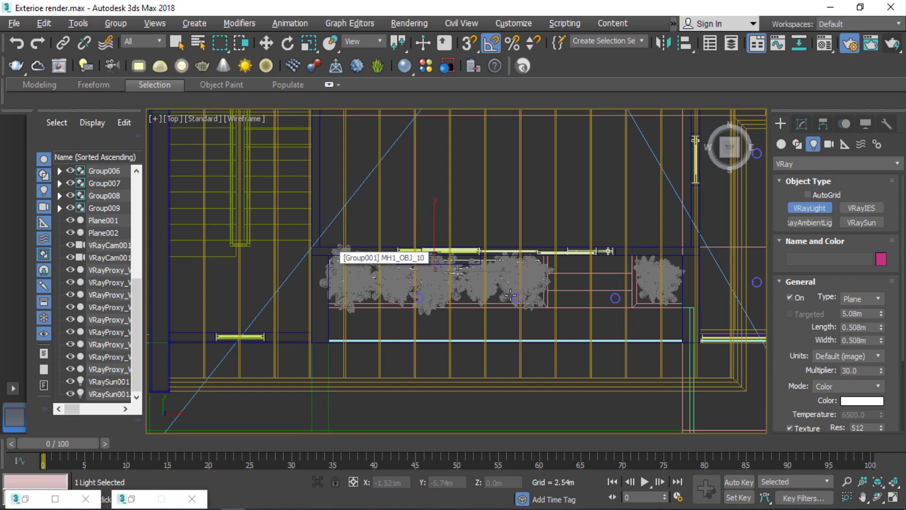
right_click(511, 295)
- Align the plane light with the row of planter plants and set its width to 0.284 m
scroll(444, 282, "up", 3)
left_click_drag(427, 228, 426, 245)
left_click(801, 124)
left_click_drag(881, 420, 885, 432)
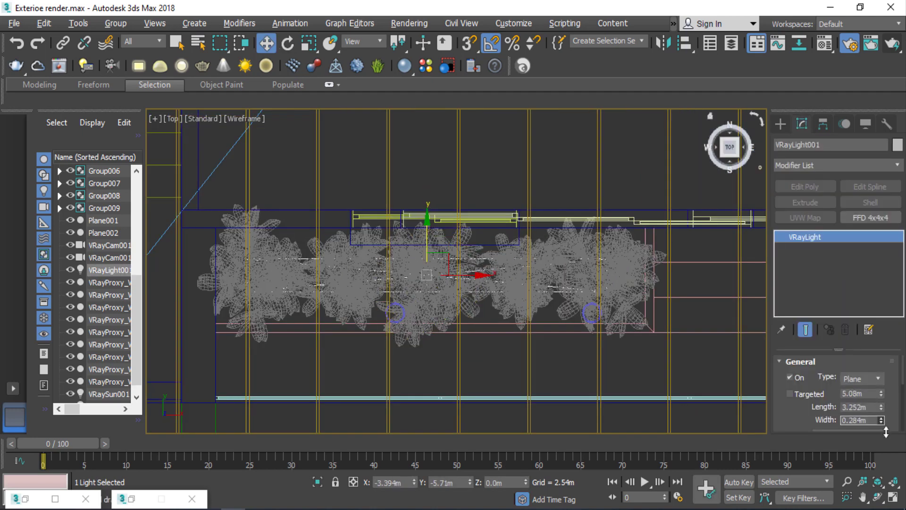
- Mirror the plane light about the Y axis without cloning in the front view, and raise it to the planter
scroll(431, 297, "down", 2)
key("f")
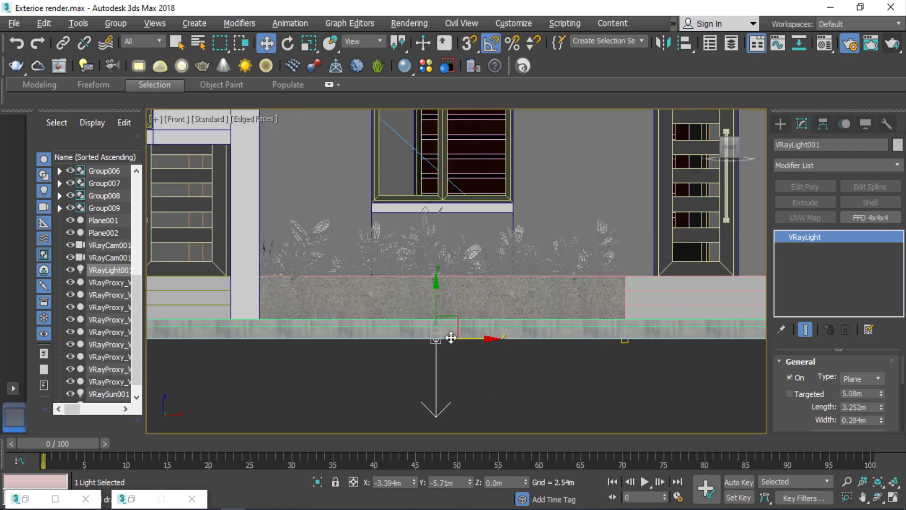
left_click(664, 43)
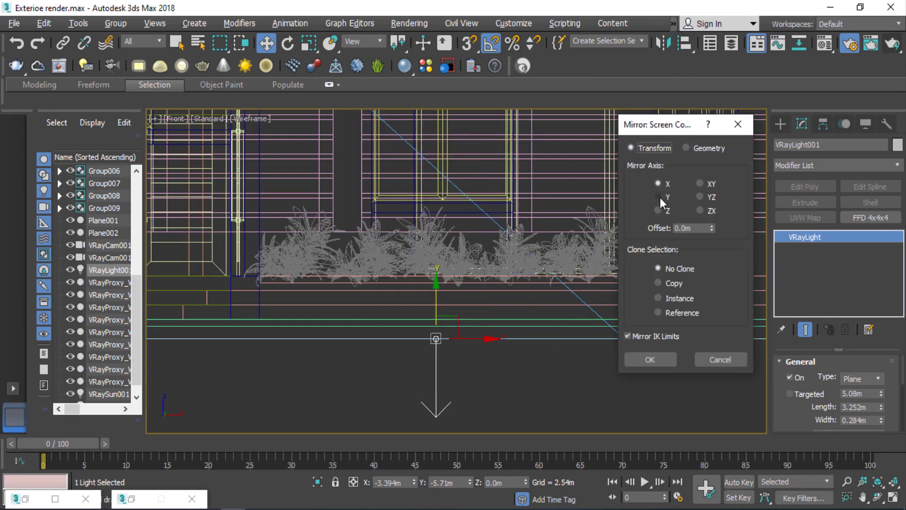
left_click(652, 358)
scroll(415, 273, "up", 4)
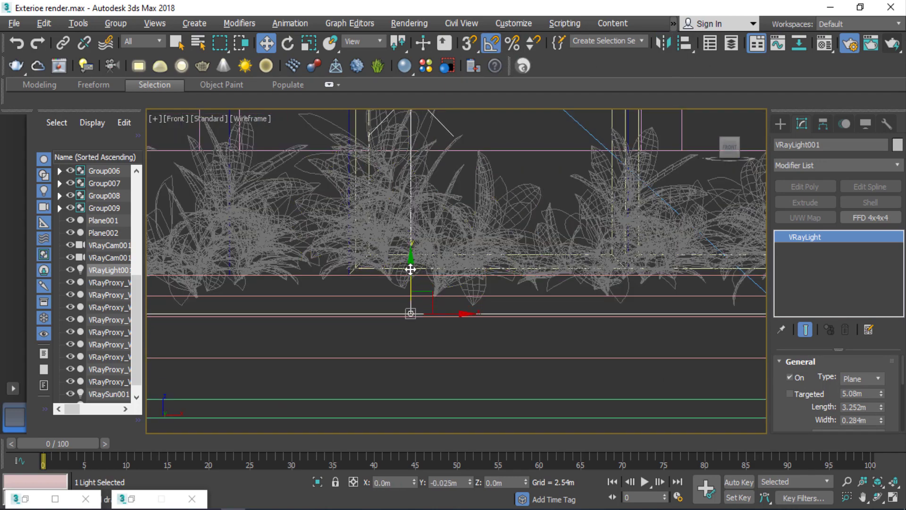
- Examine the plane light's position among the planter plants in a shaded, angled view and select the house group
key("F3")
mouse_move(412, 265)
middle_mouse_down("alt")
mouse_move(416, 307)
mouse_move(435, 358)
middle_mouse_up("alt")
scroll(439, 302, "up", 2)
mouse_move(439, 302)
middle_mouse_down("alt")
mouse_move(550, 307)
mouse_move(441, 302)
middle_mouse_up("alt")
left_click(407, 184)
left_click(486, 337)
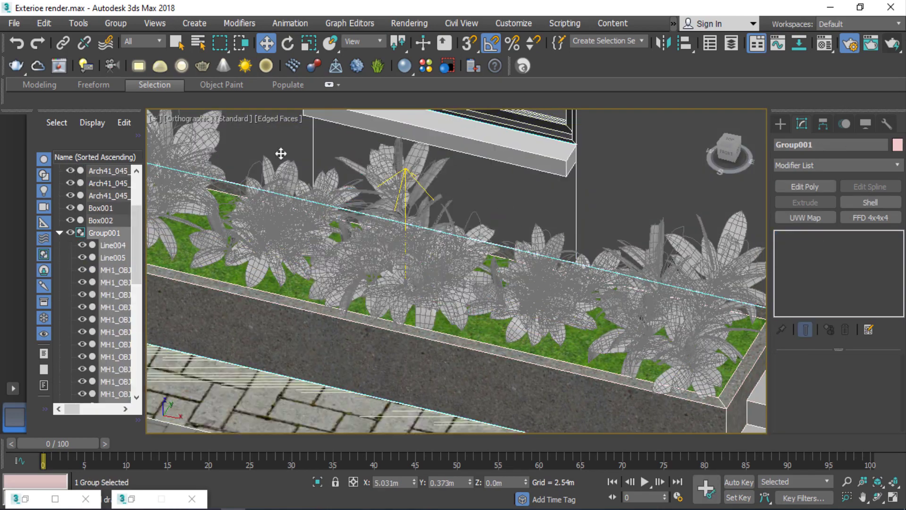
- Limit selection to lights, pick the front planter's plane light, and make it invisible to the camera
left_click(141, 41)
left_click(135, 78)
left_click(405, 249)
left_click_drag(402, 247, 403, 250)
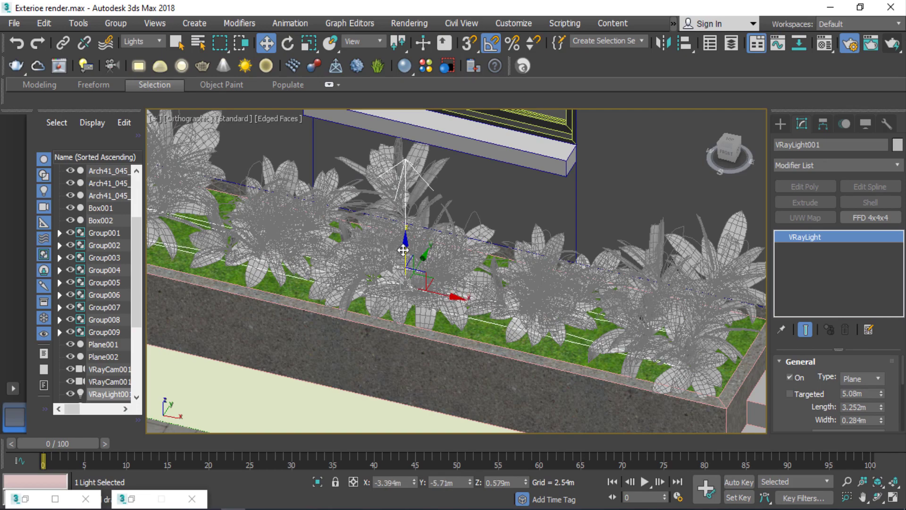
scroll(403, 250, "down", 4)
left_click_drag(857, 406, 853, 154)
left_click(812, 378)
left_click_drag(865, 427, 865, 398)
scroll(400, 249, "down", 6)
- Draw a second VRayLight plane about 1.324 m by 3.926 m beside the house in the top view
middle_click_drag(628, 304, 646, 276, "alt")
scroll(645, 276, "up", 2)
key("t")
key("z")
scroll(540, 271, "down", 8)
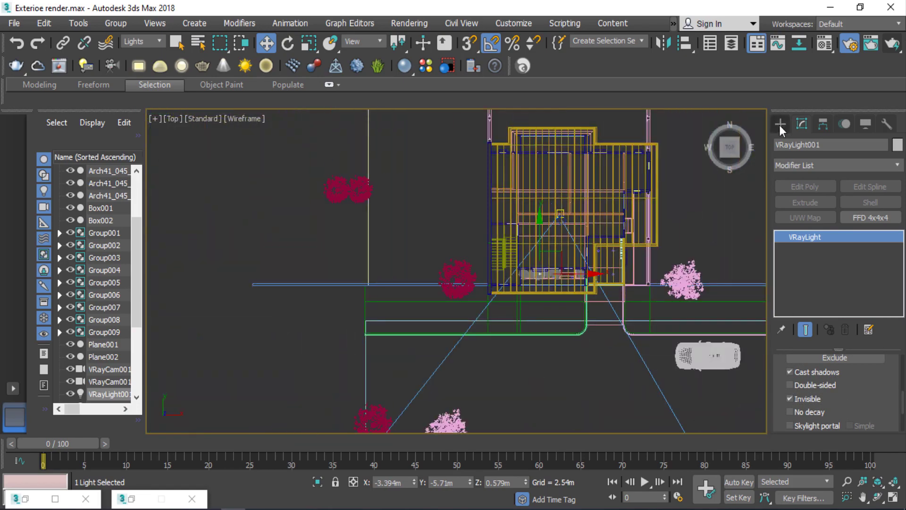
left_click(781, 124)
left_click(809, 208)
scroll(649, 212, "up", 3)
left_click_drag(571, 179, 609, 296)
- Mirror the second plane light in the front view so it faces upward, and raise it to planter level
key("f")
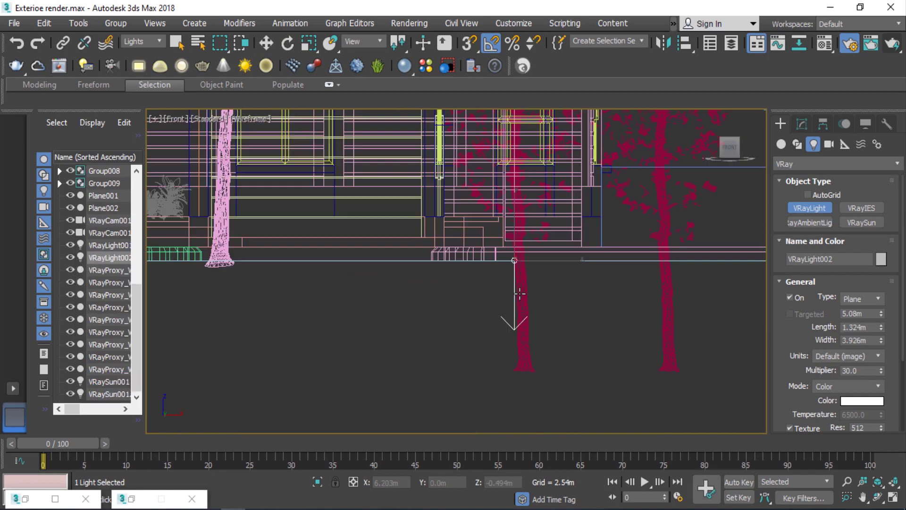
left_click(663, 43)
left_click(418, 367)
middle_click_drag(516, 216, 447, 313)
left_click_drag(447, 313, 447, 297)
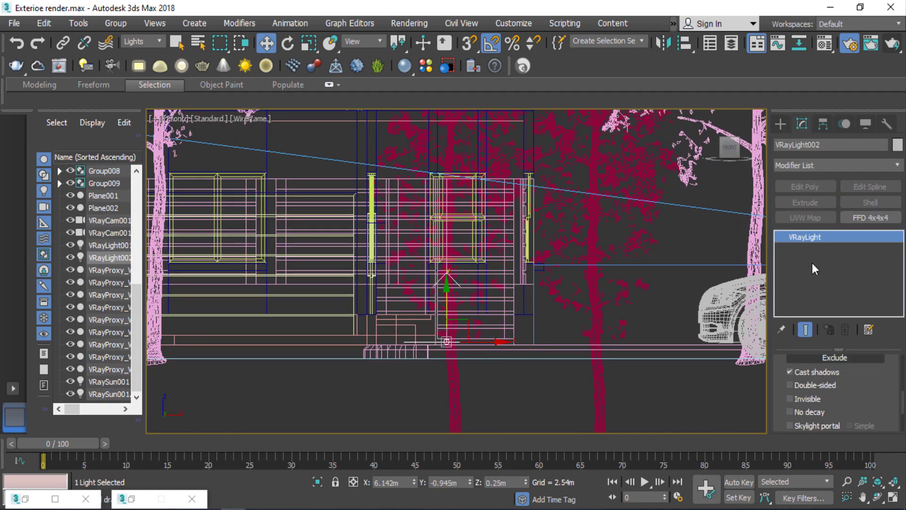
- Resize the second plane light to about 0.331 m long and 3.167 m wide and place it over the rear side planter
key("t")
key("z")
scroll(885, 373, "up", 5)
left_click_drag(880, 410, 880, 427)
scroll(512, 319, "down", 3)
mouse_move(512, 313)
middle_mouse_down("alt")
mouse_move(438, 262)
mouse_move(448, 221)
middle_mouse_up("alt")
mouse_move(475, 309)
left_mouse_down()
mouse_move(460, 212)
mouse_move(446, 218)
mouse_move(454, 214)
left_mouse_up()
scroll(438, 224, "up", 2)
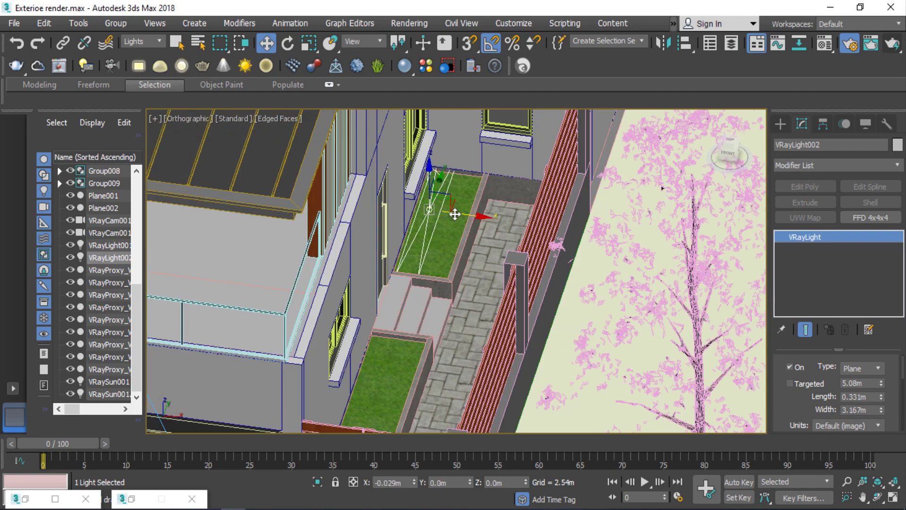
- Reduce the side light to about 0.252 m by 2.027 m, centre it, and clone it onto the front side planter
left_click_drag(881, 412, 880, 404)
left_click_drag(436, 189, 433, 201)
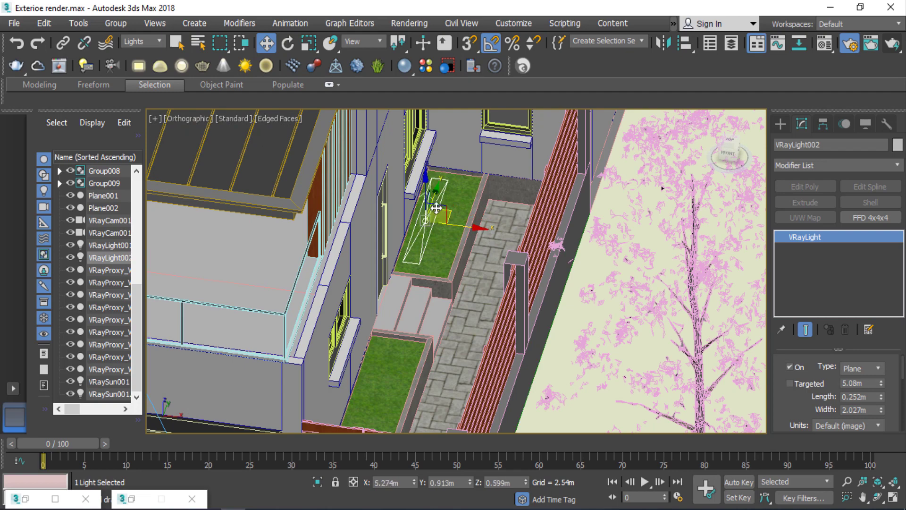
left_click_drag(881, 412, 880, 414)
left_click_drag(429, 200, 379, 362, "shift")
left_click(438, 316)
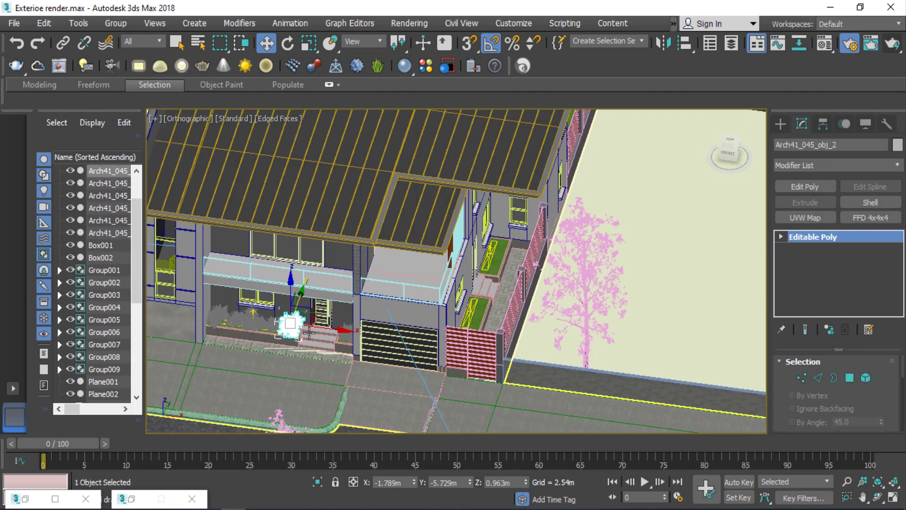
- Clone the front planter's plant as instances along both side planters of the house
left_click_drag(283, 313, 466, 322, "shift")
left_click(455, 319)
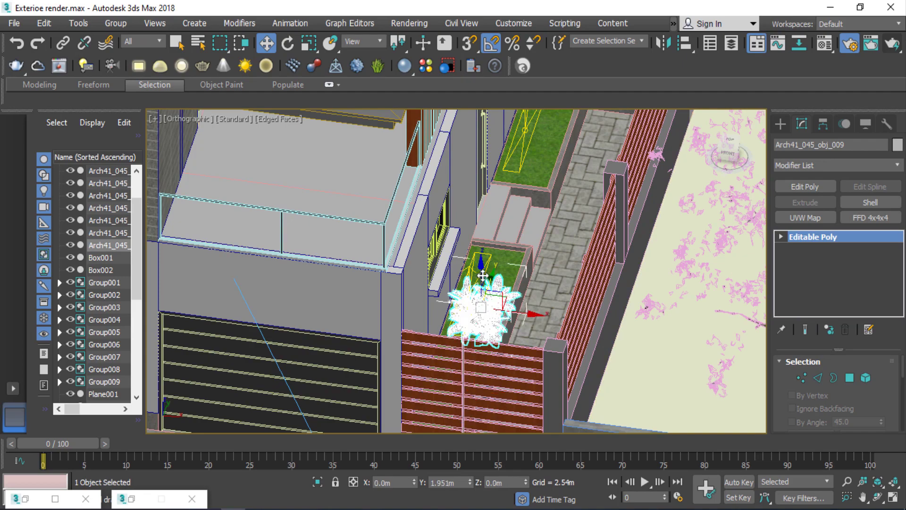
left_click_drag(465, 307, 469, 320, "shift")
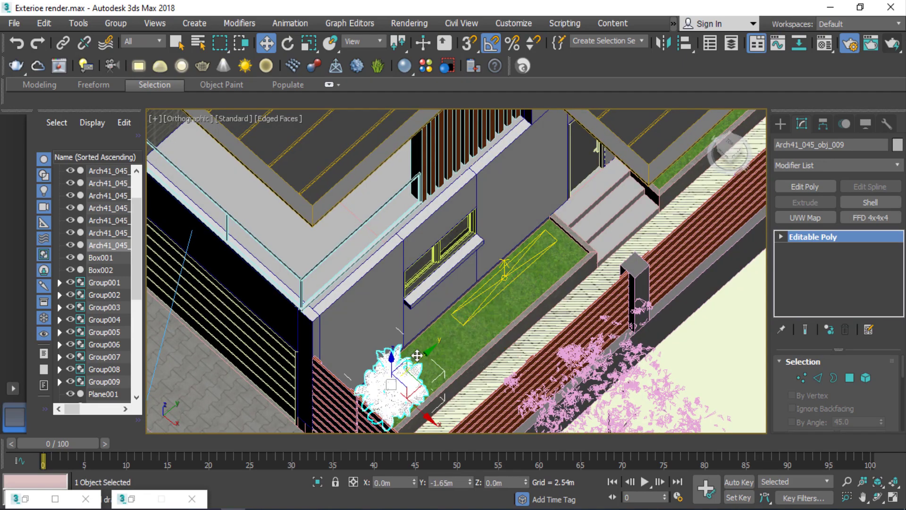
left_click_drag(414, 351, 454, 332, "shift")
left_click(467, 323)
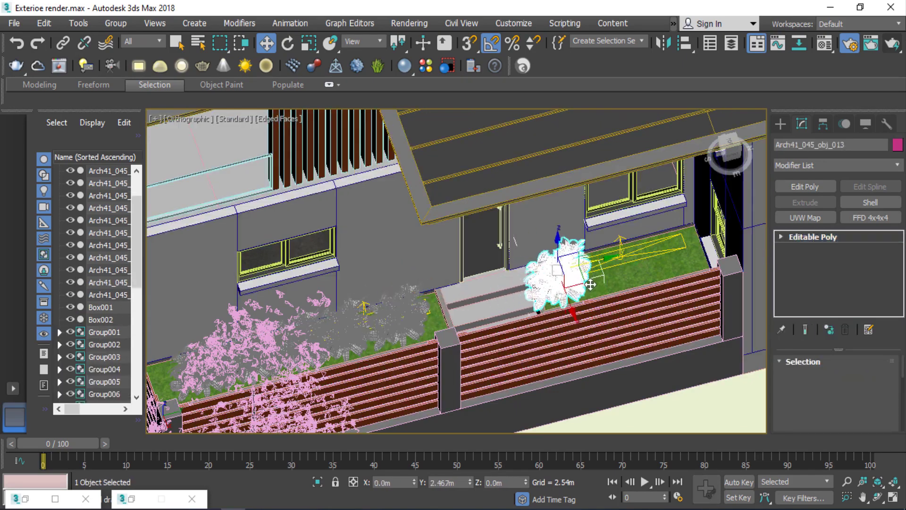
left_click_drag(522, 277, 694, 264, "shift")
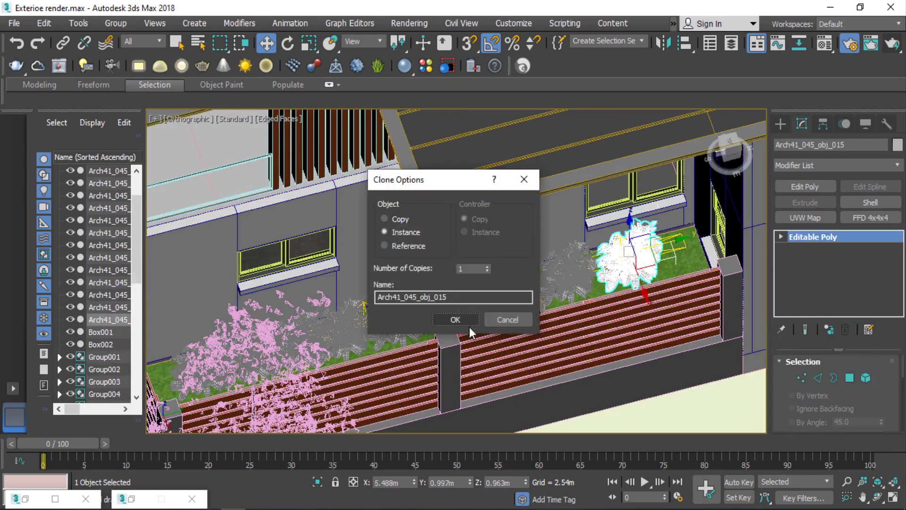
left_click(457, 318)
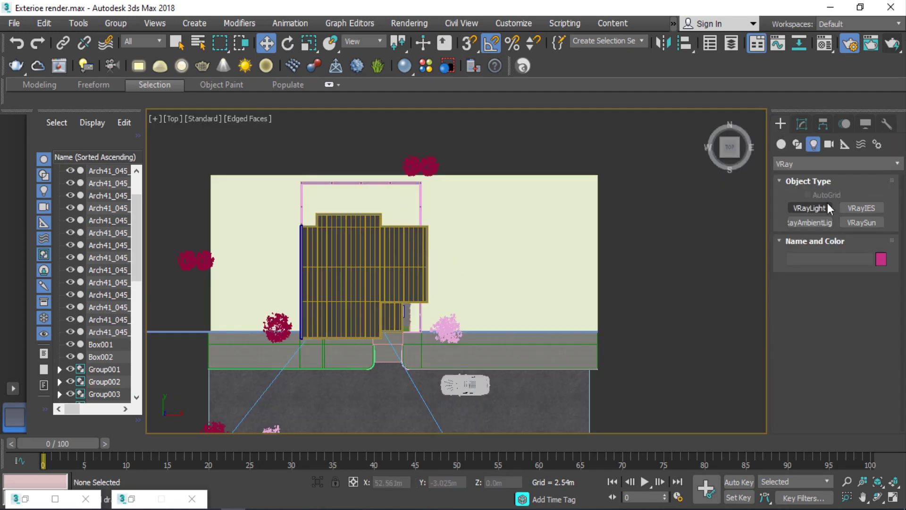
- Create a VRayLight sphere in the top view and move it inside the front upper-floor room at window height
left_click(828, 208)
left_click(861, 299)
left_click(854, 330)
left_click(663, 306)
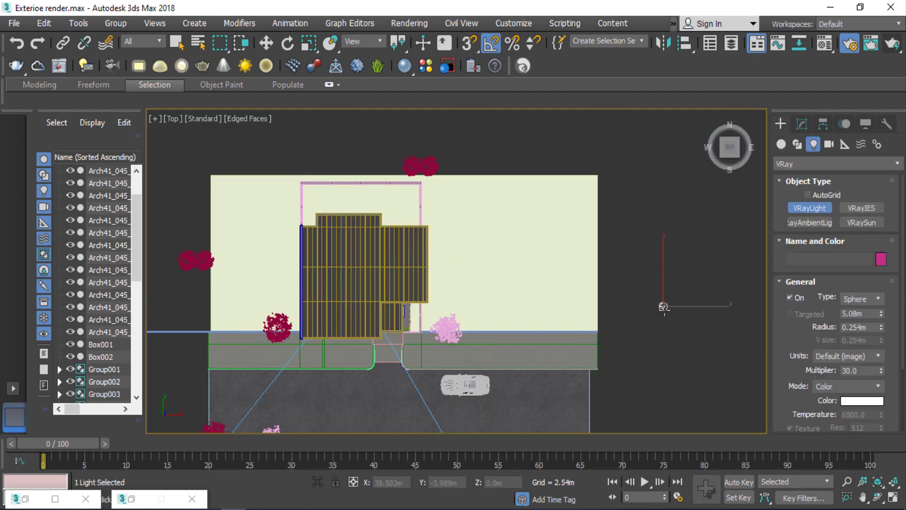
key("w")
key("f")
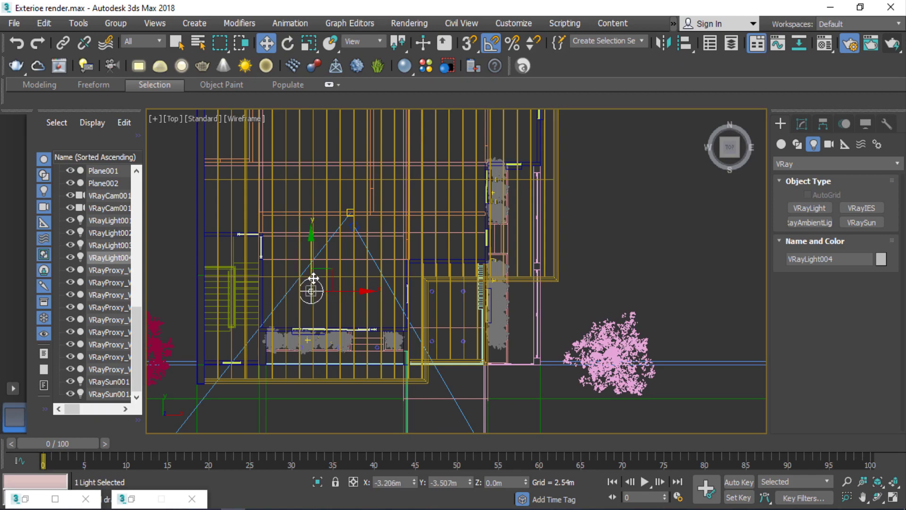
scroll(248, 289, "down", 5)
scroll(262, 229, "up", 5)
mouse_move(248, 289)
left_mouse_down()
mouse_move(247, 231)
mouse_move(242, 284)
mouse_move(252, 285)
left_mouse_up()
- Set the sphere light's radius to 0.342 m
left_click(801, 123)
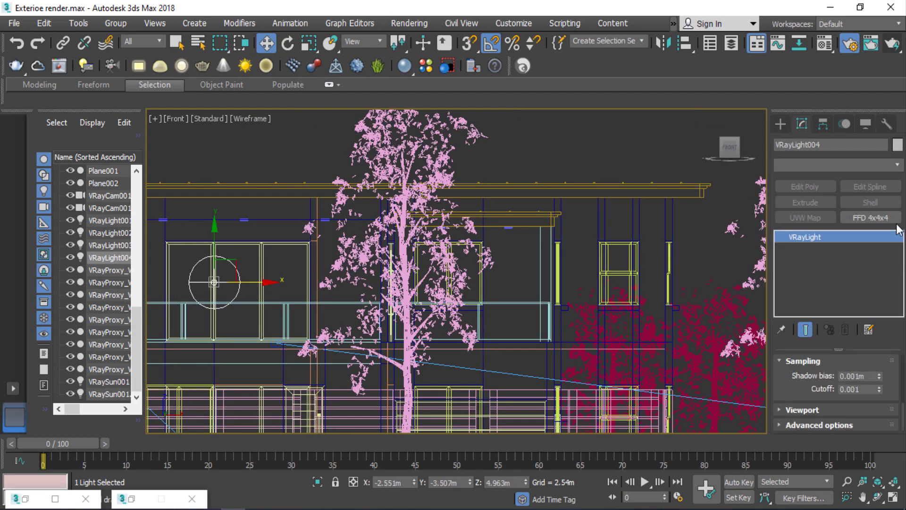
scroll(791, 387, "up", 2)
scroll(792, 386, "up", 10)
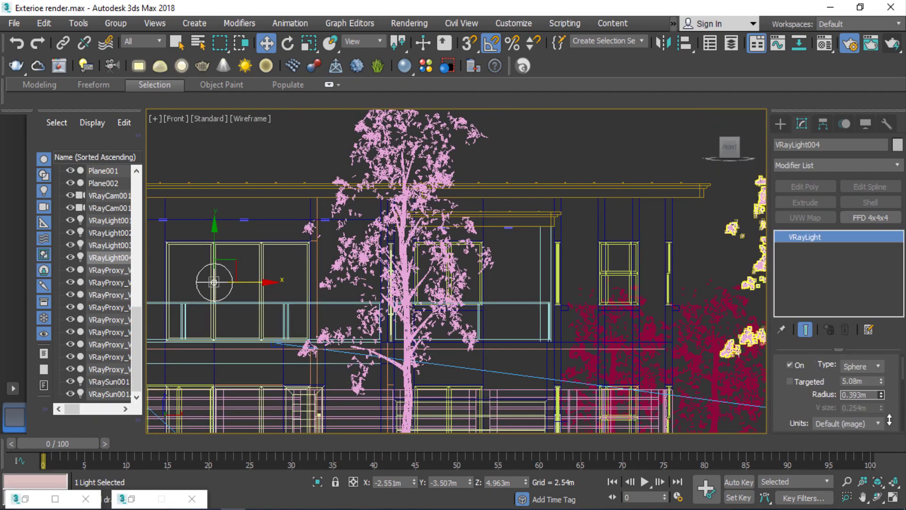
scroll(397, 238, "down", 2)
- Clone the sphere light as an independent copy inside the stairwell behind the tall narrow window
middle_click_drag(383, 309, 302, 246, "alt")
scroll(289, 231, "up", 6)
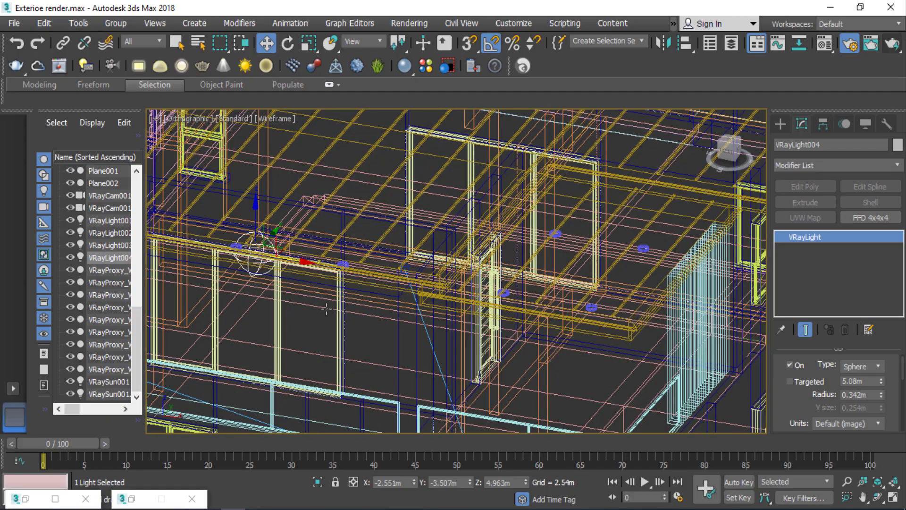
key("F3")
scroll(326, 309, "down", 1)
middle_click_drag(327, 309, 340, 286, "alt")
scroll(339, 286, "down", 4)
left_click_drag(340, 278, 239, 303, "shift")
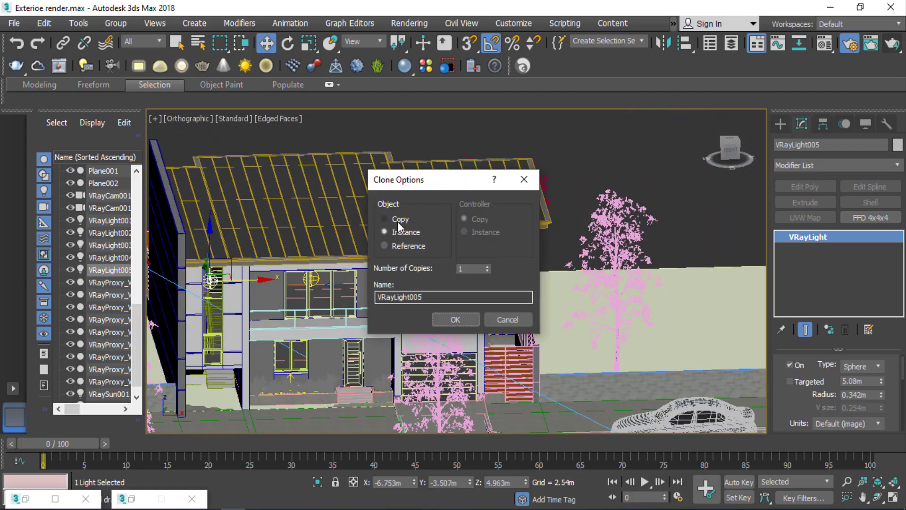
left_click(397, 221)
left_click(455, 319)
- Shift the copied sphere light slightly toward the front of the stairwell
mouse_move(424, 307)
middle_mouse_down("alt")
mouse_move(359, 302)
mouse_move(420, 316)
middle_mouse_up("alt")
scroll(203, 283, "up", 5)
mouse_move(208, 283)
middle_mouse_down("alt")
mouse_move(221, 241)
mouse_move(241, 262)
middle_mouse_up("alt")
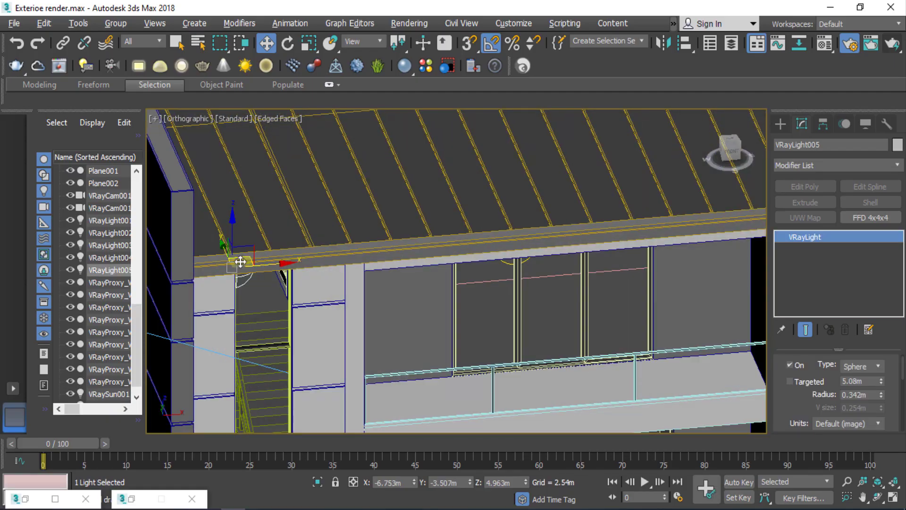
left_click_drag(227, 252, 230, 260)
scroll(232, 263, "down", 4)
middle_click_drag(233, 263, 224, 307, "alt")
scroll(224, 307, "down", 2)
- Clone the stairwell sphere light in the top view into the room under the right-hand roof wing
key("t")
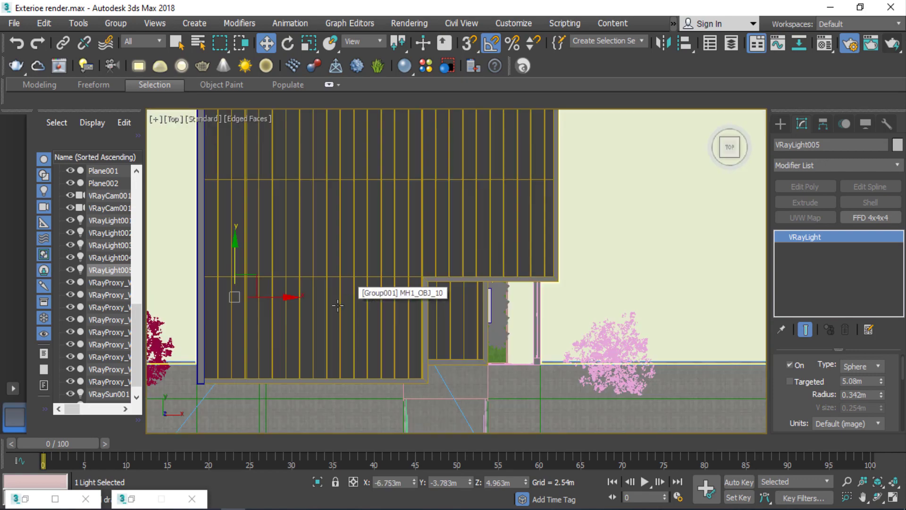
scroll(320, 321, "down", 5)
mouse_move(290, 304)
left_mouse_down("shift")
mouse_move(289, 271)
mouse_move(364, 286)
left_mouse_up("shift")
left_click(456, 319)
scroll(339, 289, "up", 5)
left_click_drag(325, 245, 337, 244)
- Return to the VRayCam001 view and review the last render in the V-Ray Frame Buffer with the Source: RGB layer selected
left_click_drag(832, 406, 842, 223)
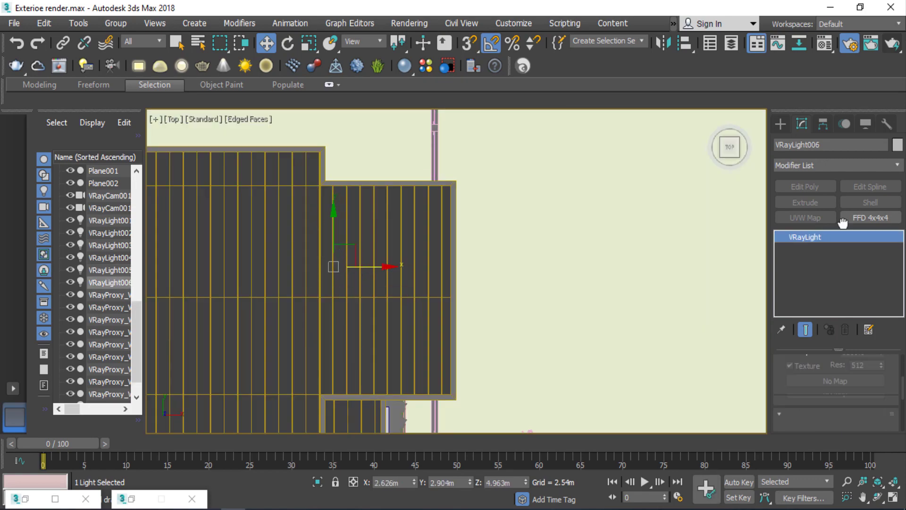
scroll(562, 247, "down", 5)
key("c")
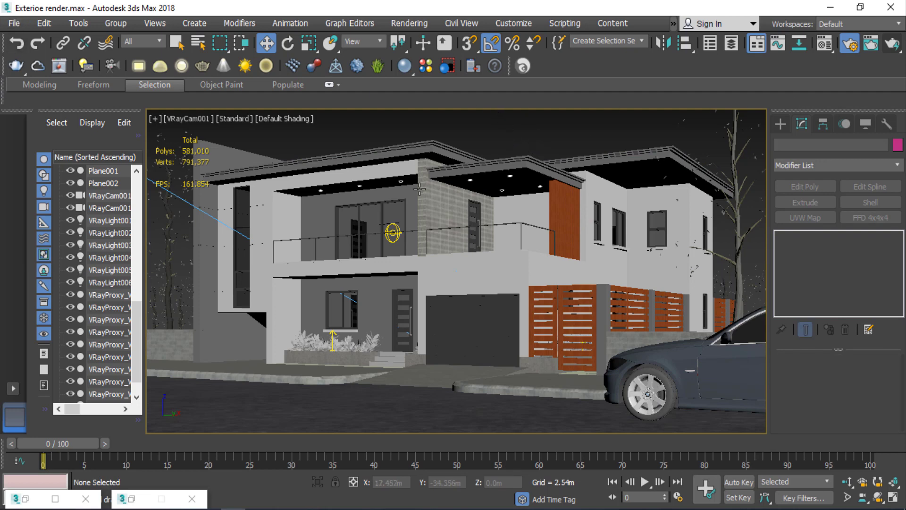
left_click(31, 501)
left_click(861, 129)
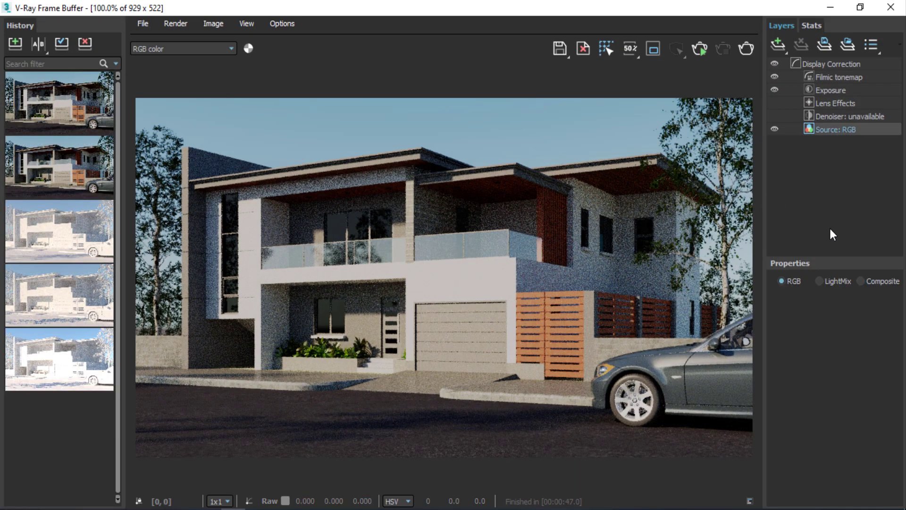
left_click(830, 7)
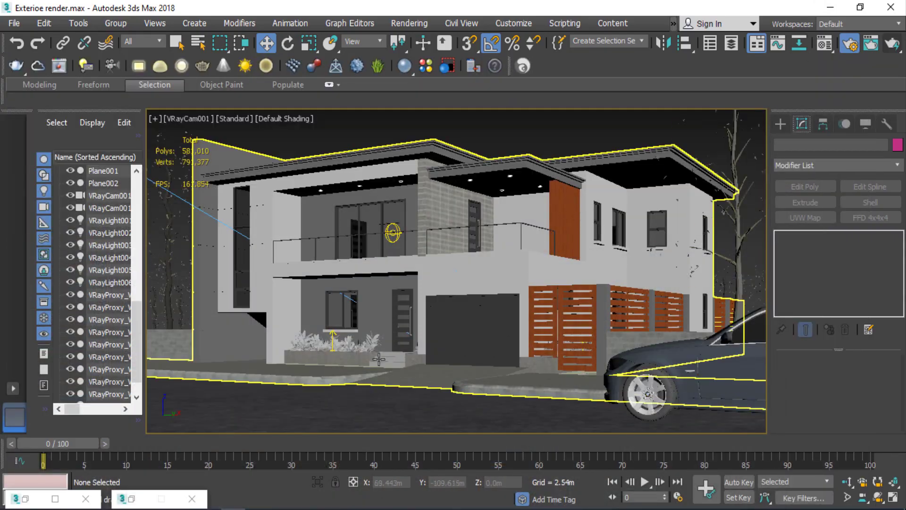
- Set the render output size to HDTV (video) at 1920x1080 and show safe frames in the camera view
left_click(131, 498)
left_click_drag(82, 23, 104, 22)
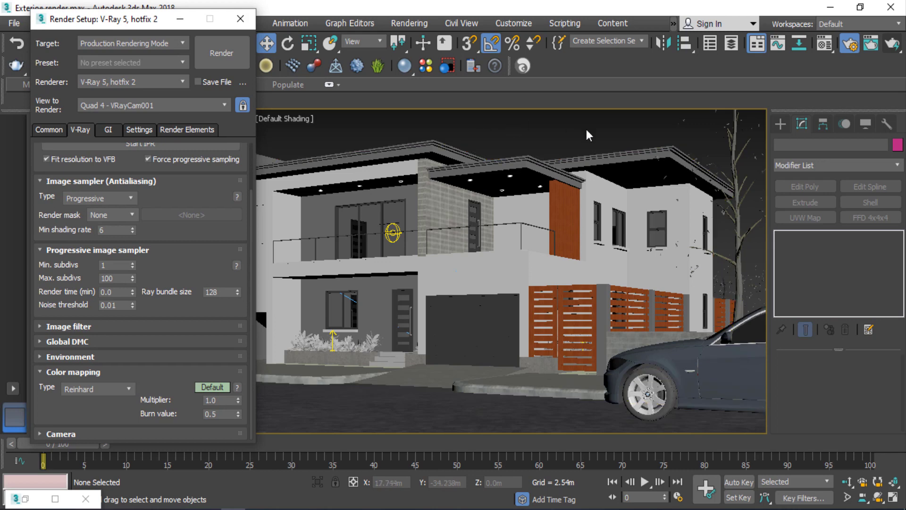
left_click(45, 131)
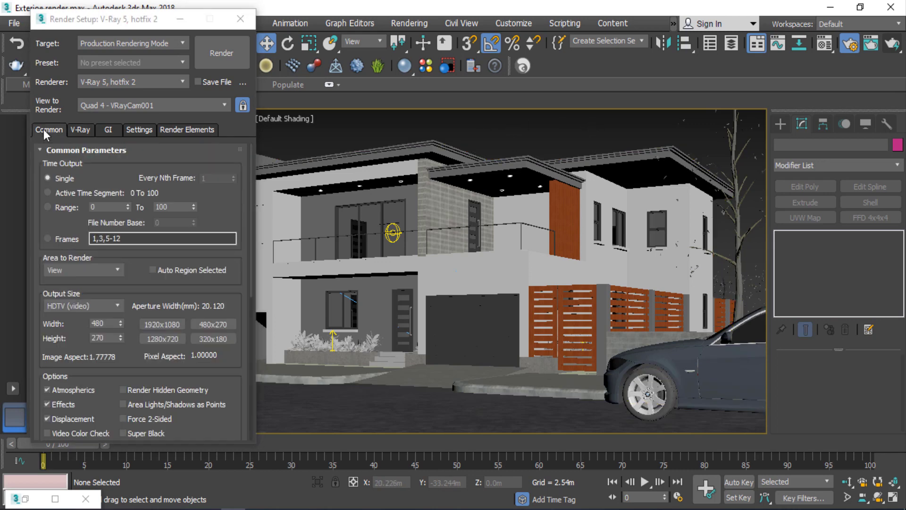
left_click(101, 303)
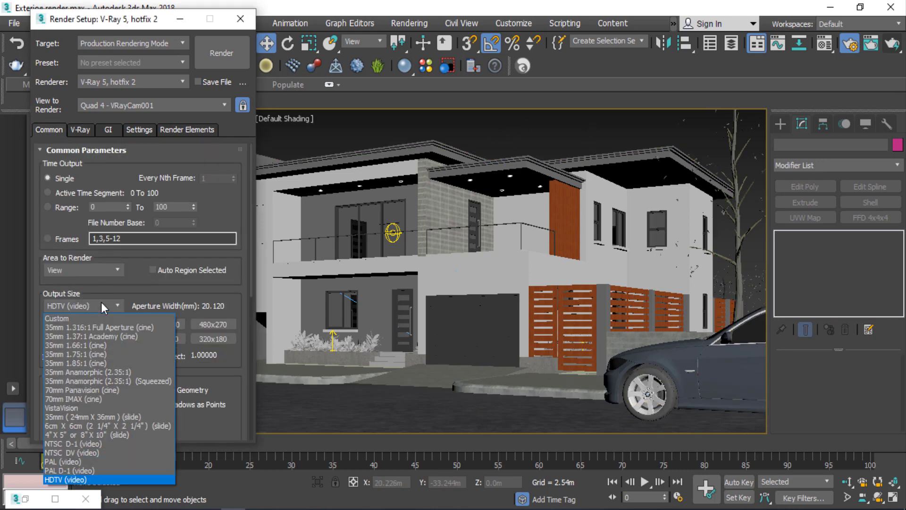
left_click(79, 479)
left_click(171, 326)
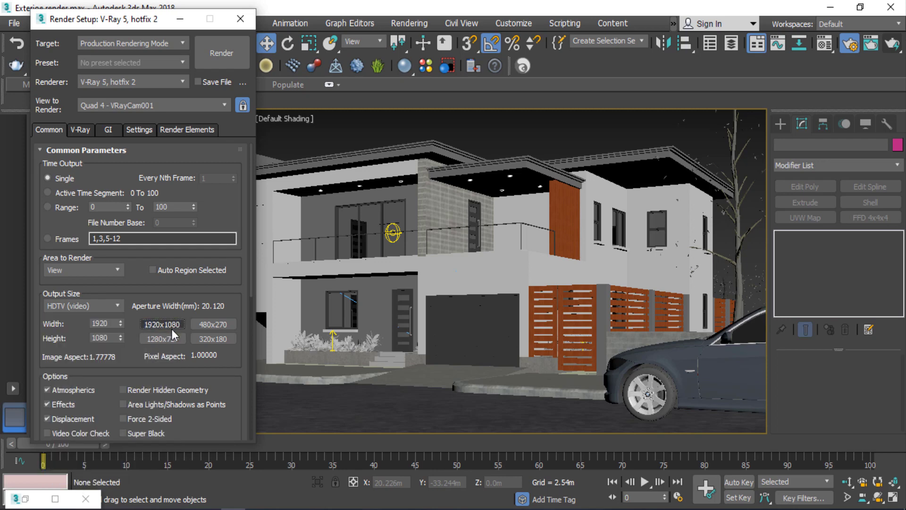
left_click(180, 21)
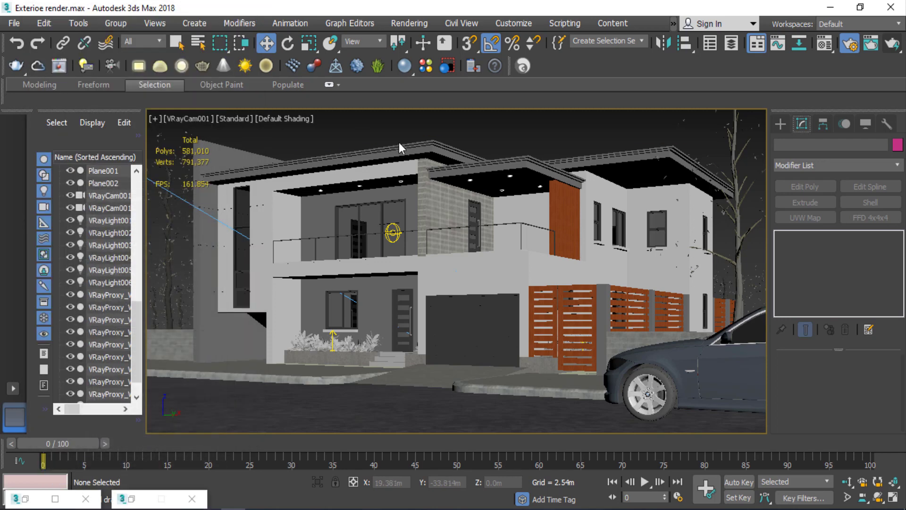
key("shift+f")
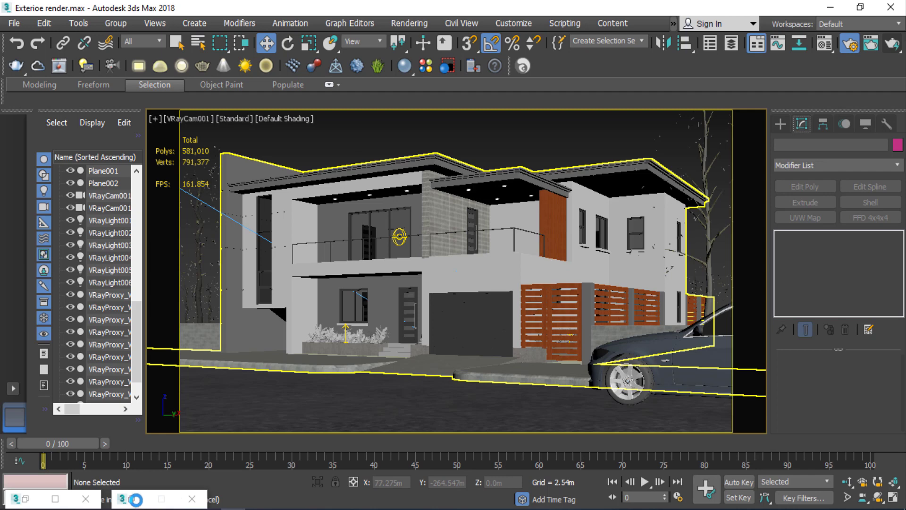
key("Escape")
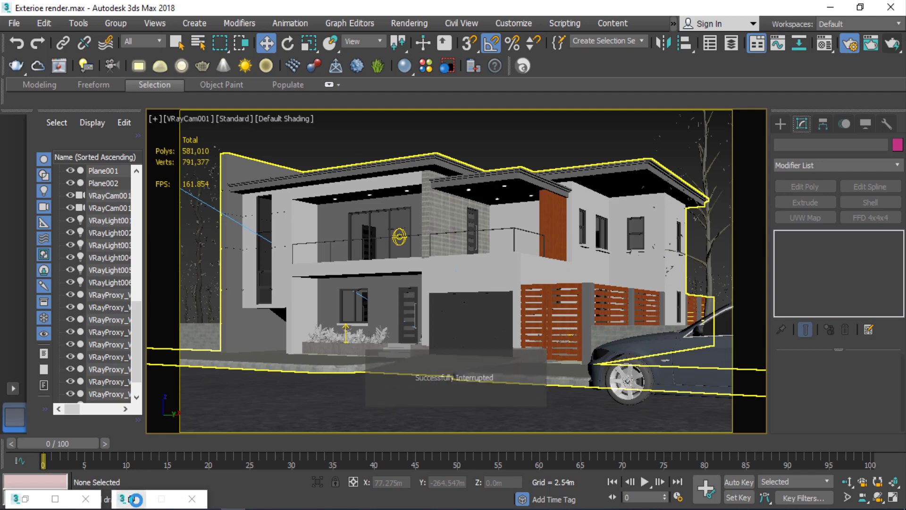
- Change the V-Ray image sampler type to Bucket in the render setup
left_click(133, 501)
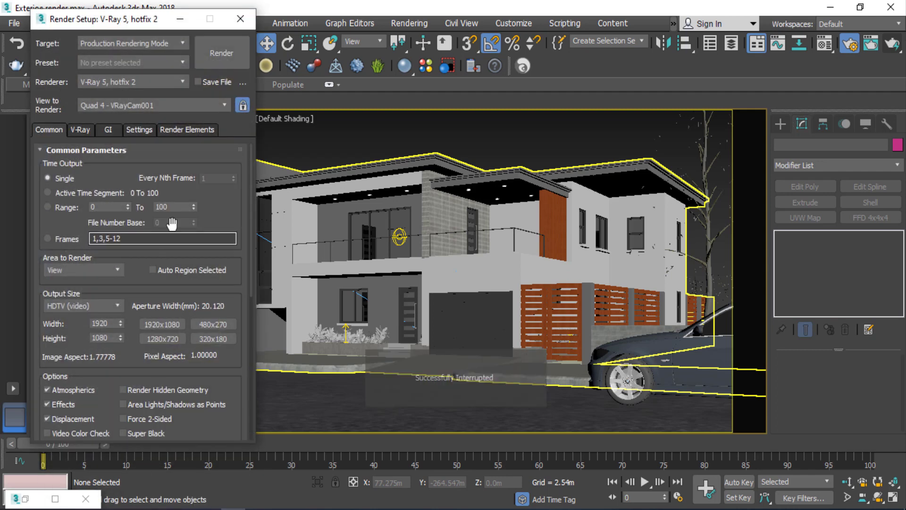
left_click(83, 129)
scroll(171, 205, "up", 3)
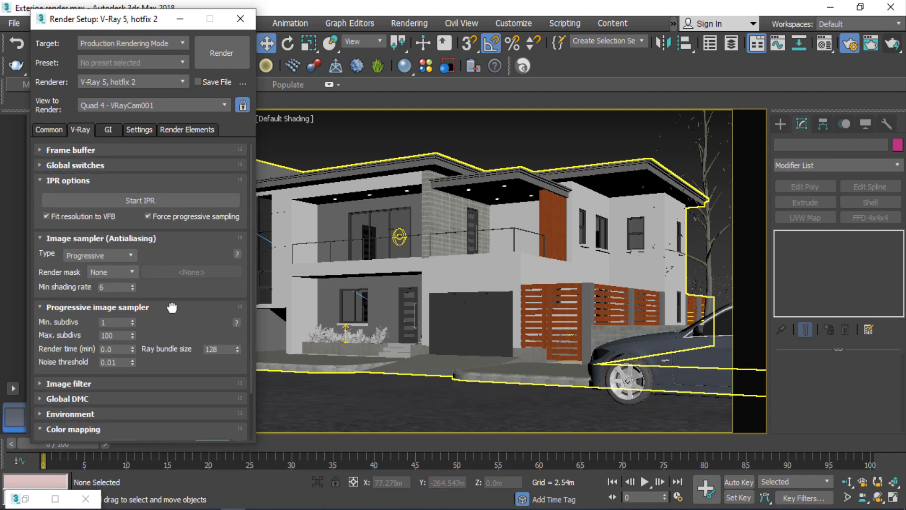
left_click(132, 254)
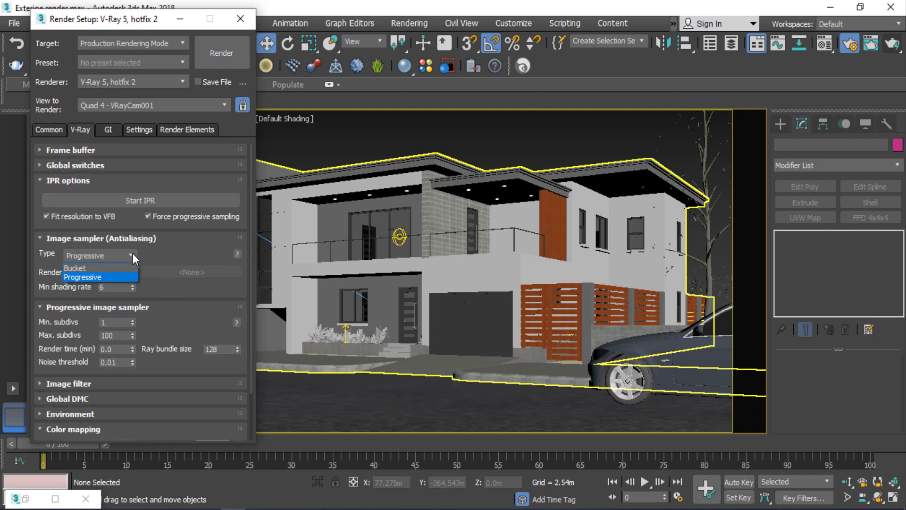
left_click(89, 267)
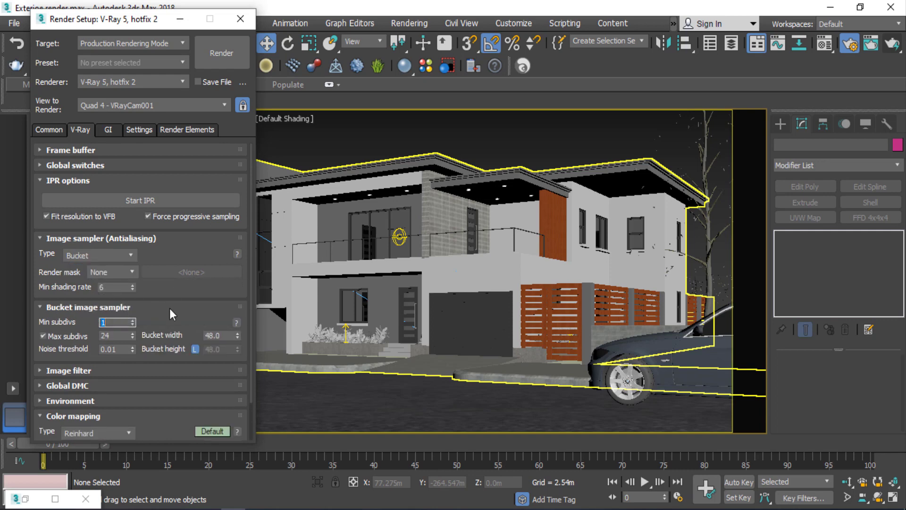
- Set the bucket image sampler's max subdivs to 8 and its noise threshold to 0.007
left_click(115, 336)
left_click_drag(165, 299, 169, 249)
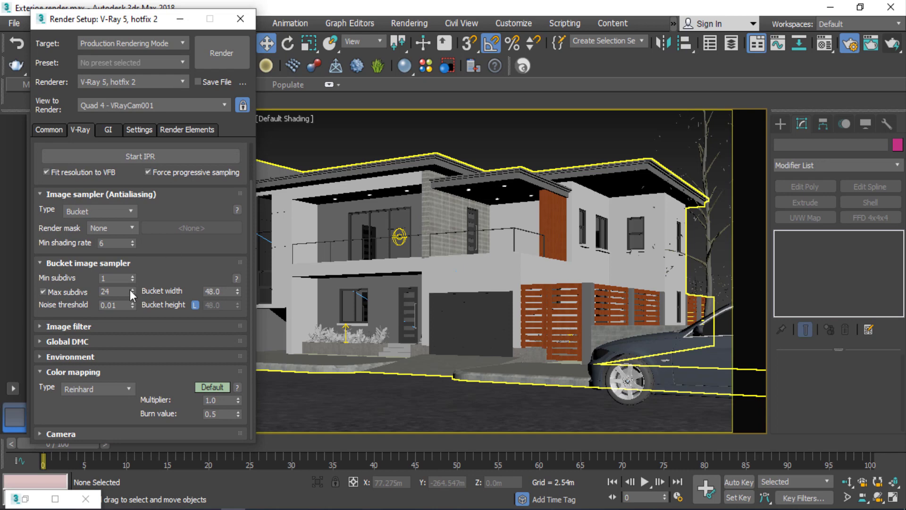
double_click(111, 291)
type("8")
key("Return")
left_click(117, 304)
double_click(119, 305)
type("0.005")
double_click(126, 307)
type("7")
left_click(156, 269)
- Change the V-Ray image filter type to Catmull-Rom
left_click(70, 327)
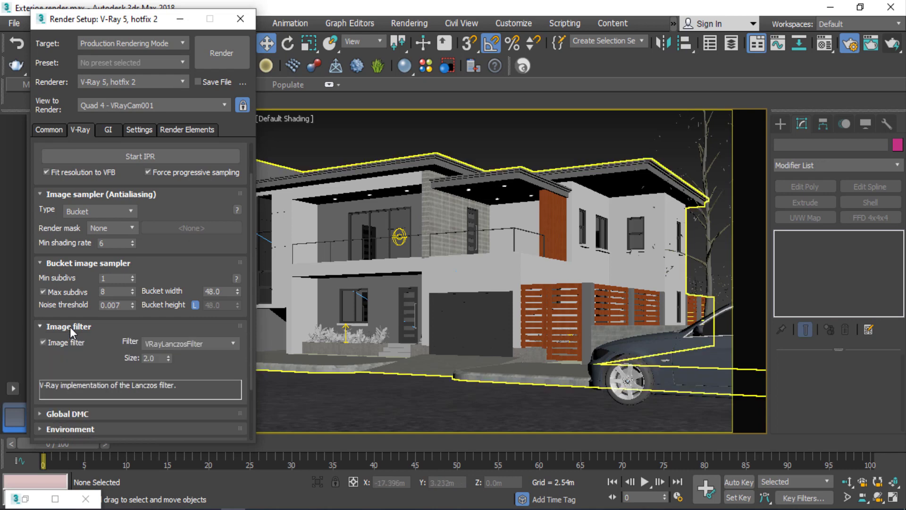
left_click(214, 342)
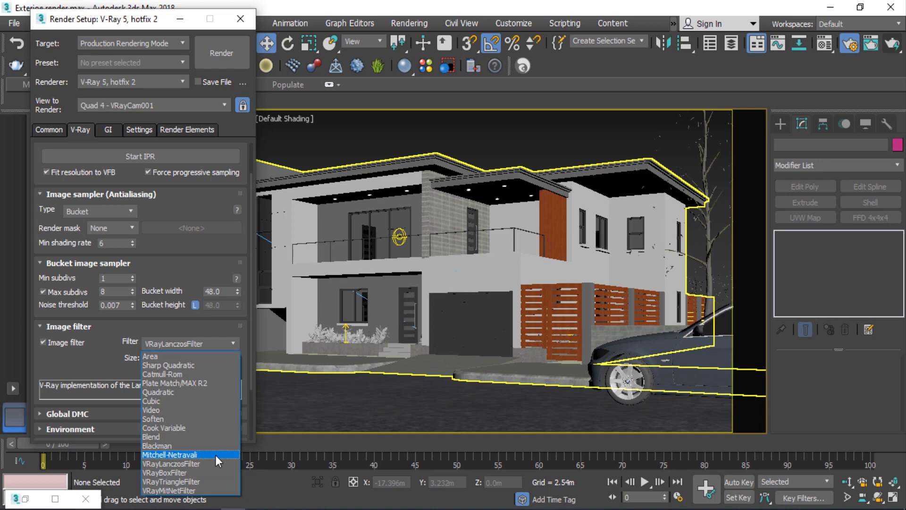
left_click(103, 353)
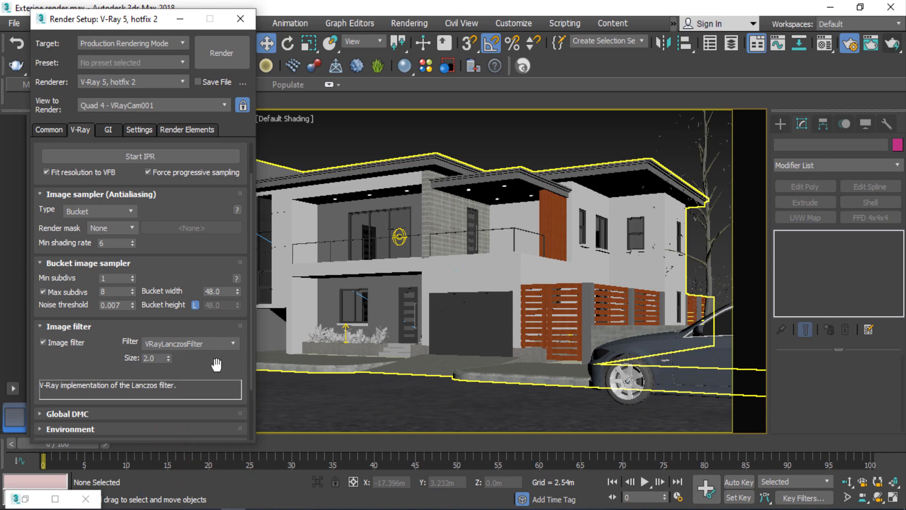
left_click_drag(222, 366, 223, 332)
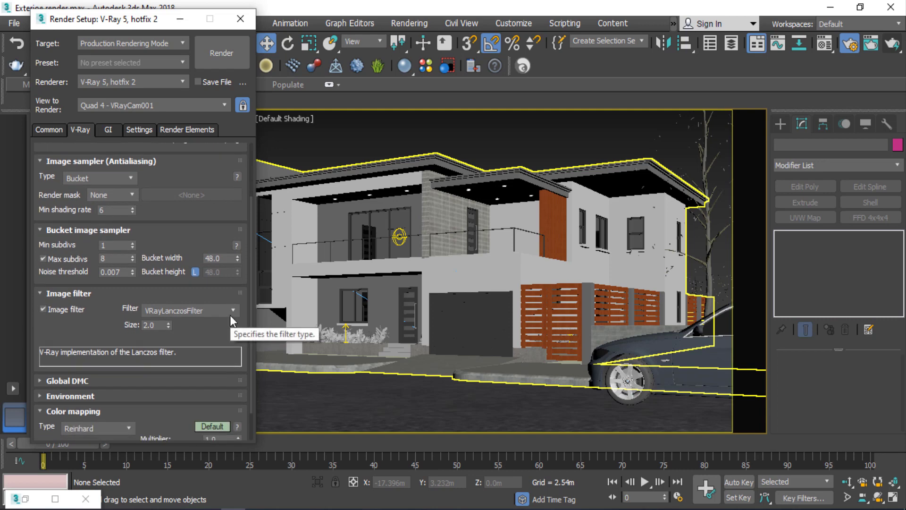
left_click(230, 313)
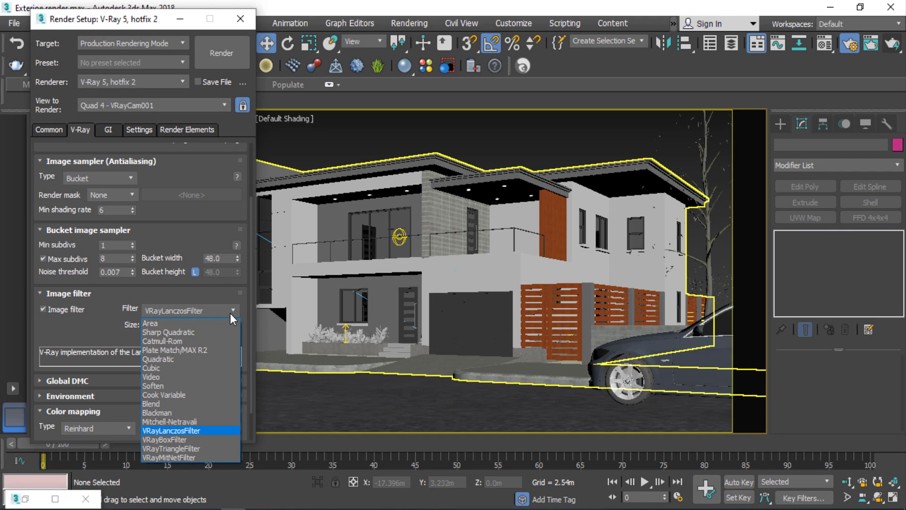
left_click(186, 340)
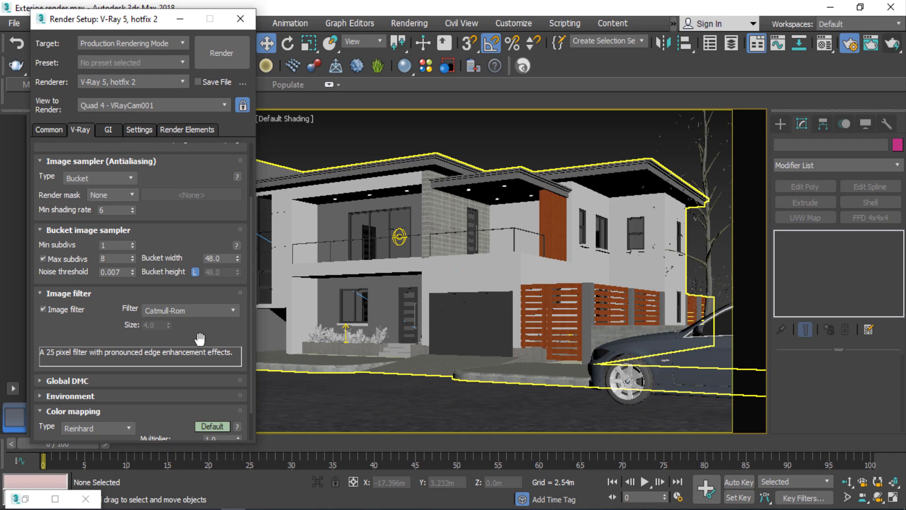
- Switch the color mapping settings to Advanced mode and check the Global DMC and Camera options
scroll(198, 338, "down", 1)
left_click(71, 341)
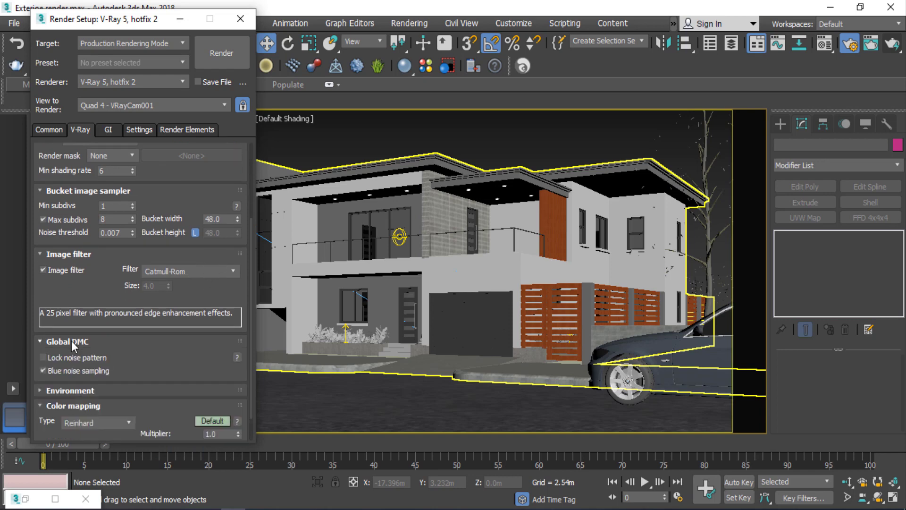
left_click(72, 341)
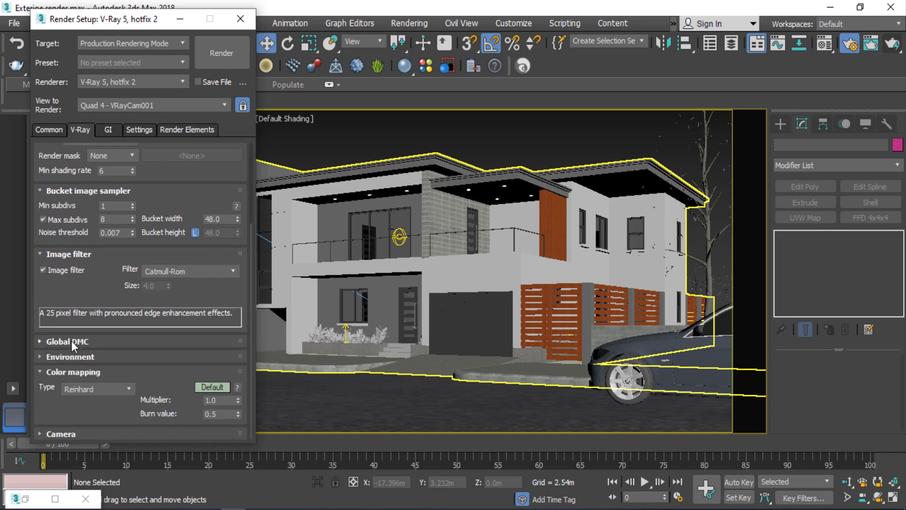
right_click(213, 387)
left_click(273, 424)
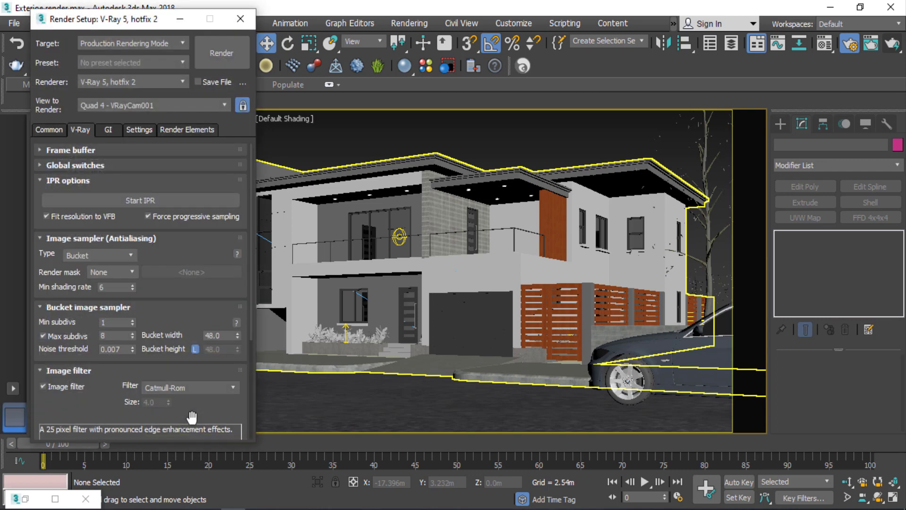
scroll(163, 349, "down", 5)
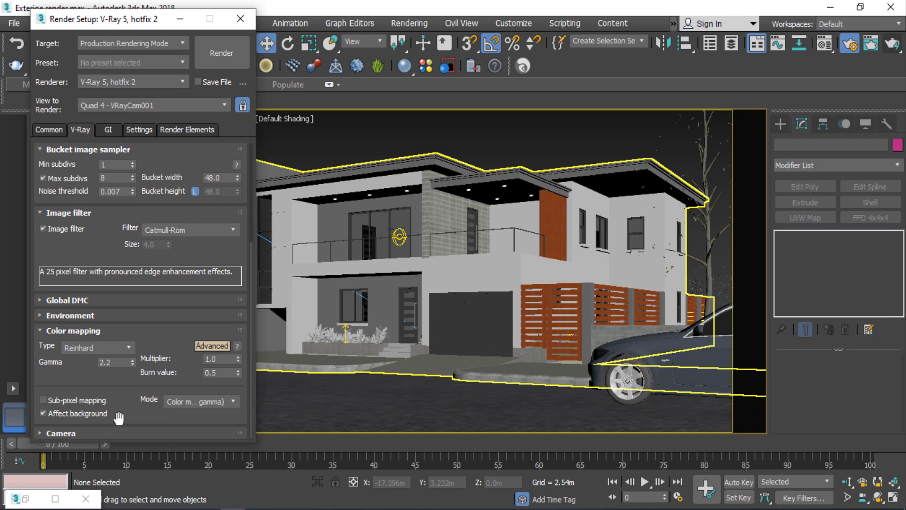
left_click(112, 432)
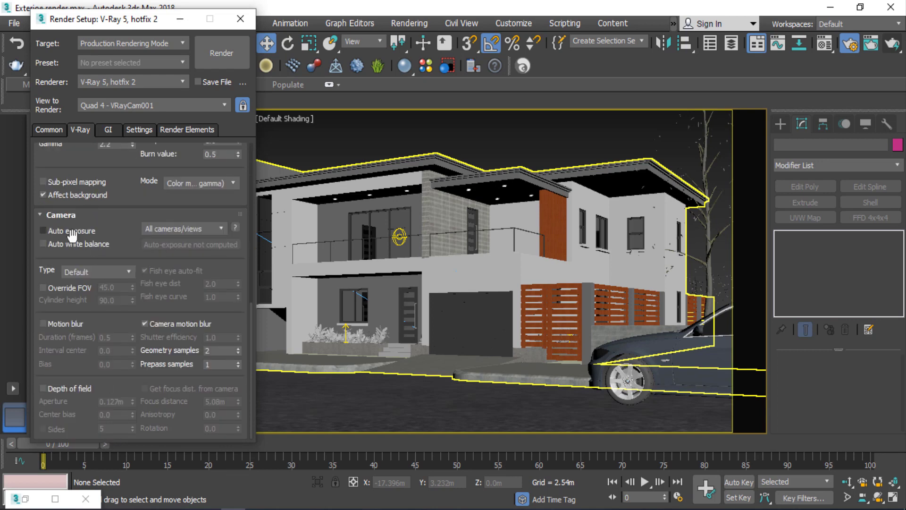
left_click(42, 214)
- Keep Brute force as the primary GI engine and set the light cache subdivs to 1200
left_click(115, 131)
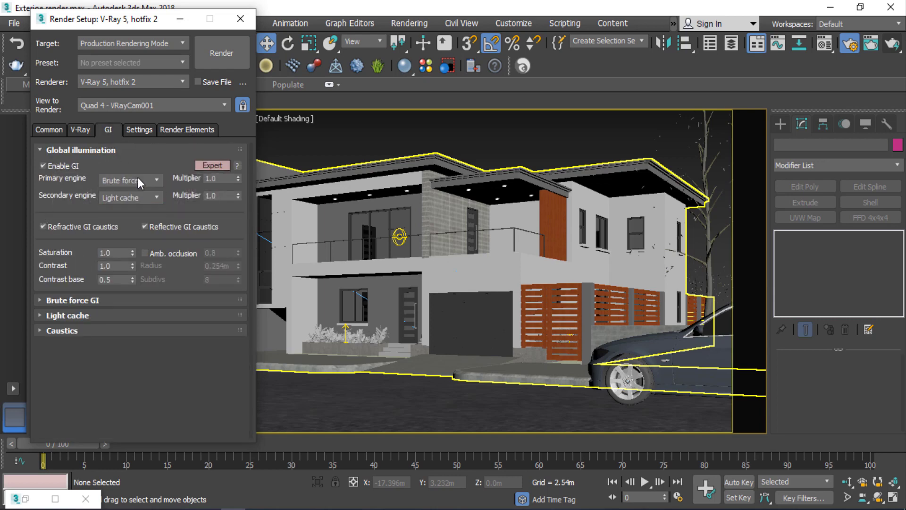
left_click(138, 178)
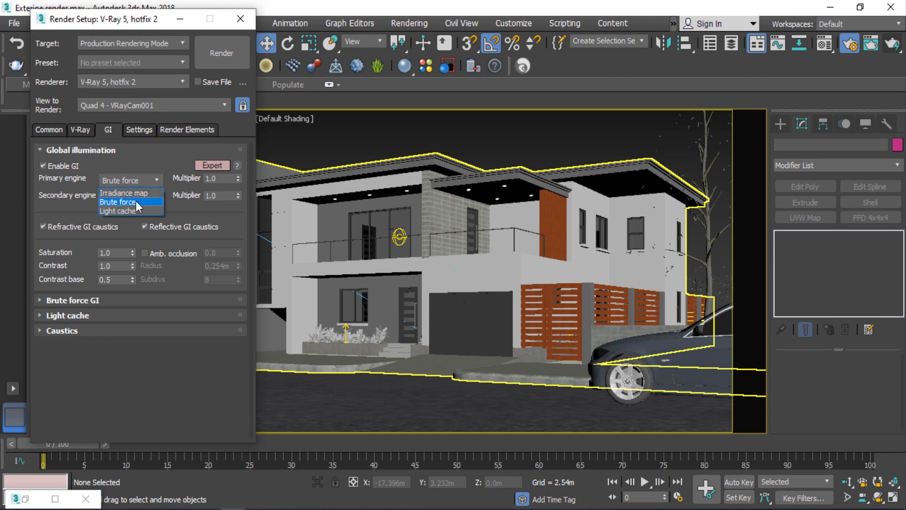
left_click(136, 201)
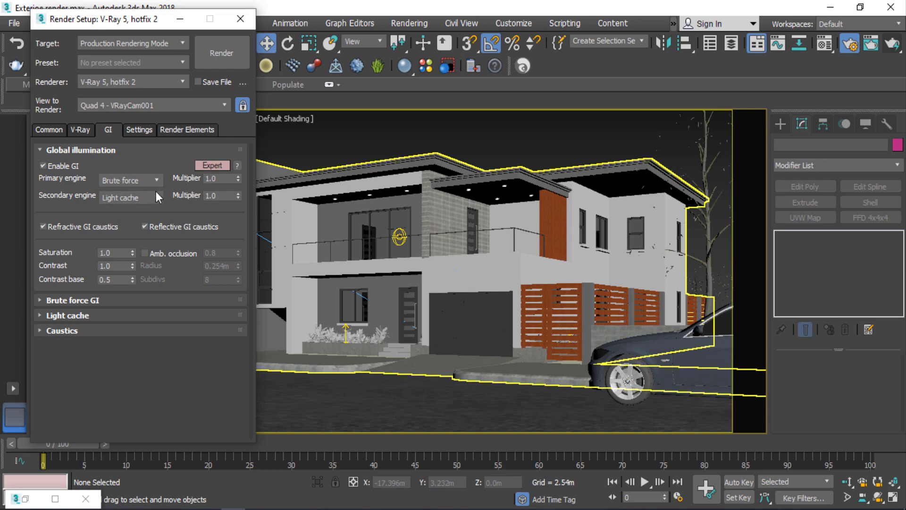
left_click(73, 316)
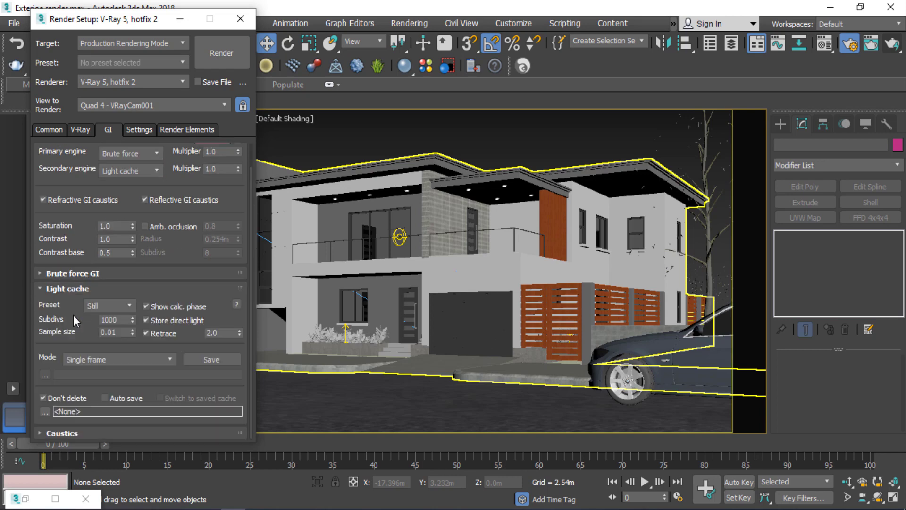
left_click(105, 320)
left_click(171, 296)
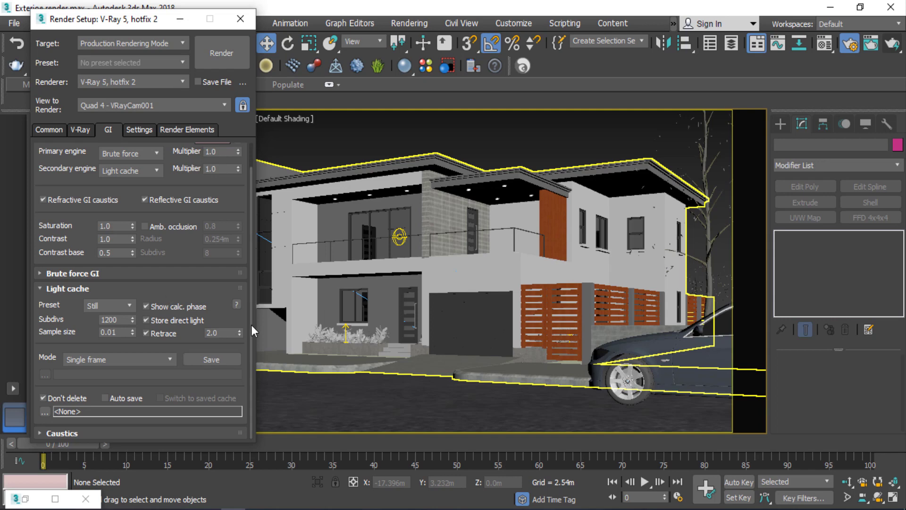
- Set the V-Ray system bucket sequence to Top->Bottom and look over the remaining system settings
left_click(145, 133)
left_click(112, 243)
left_click(112, 243)
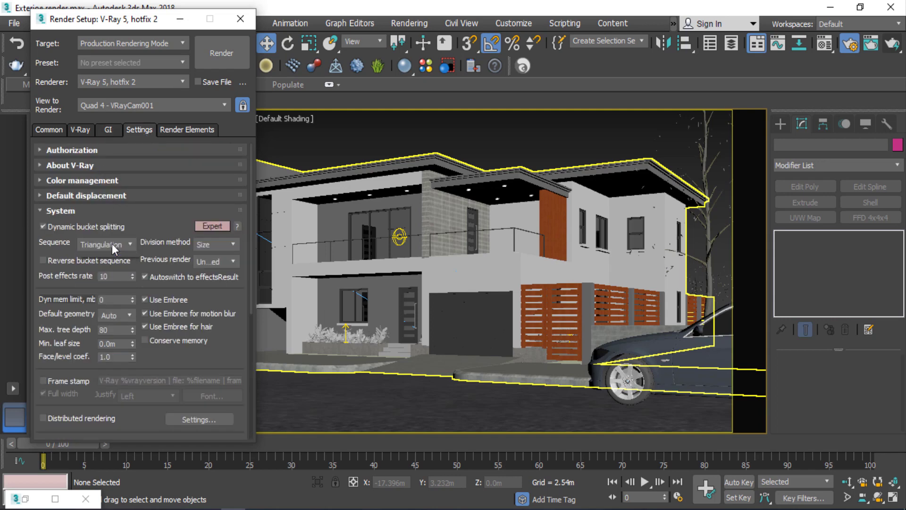
left_click(112, 244)
left_click(108, 256)
scroll(219, 259, "down", 10)
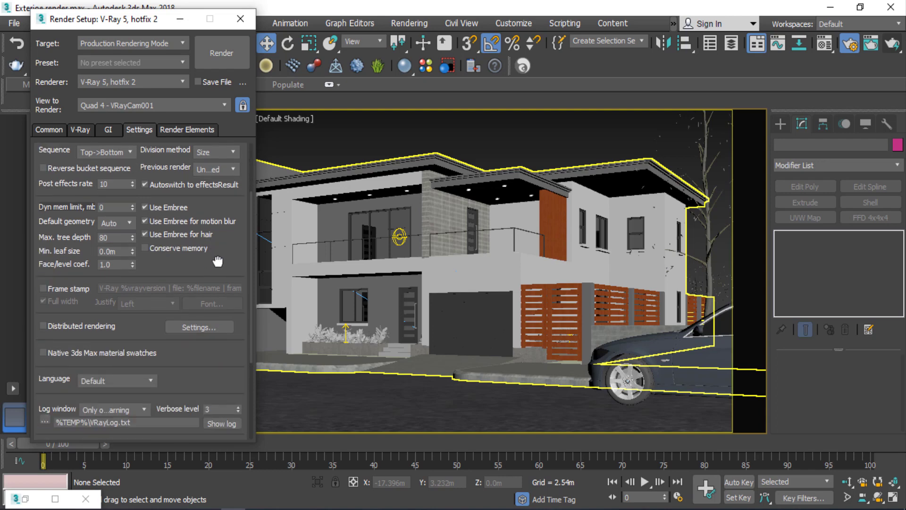
left_click_drag(232, 175, 225, 427)
- Enable ambient occlusion in the global illumination settings
left_click(108, 130)
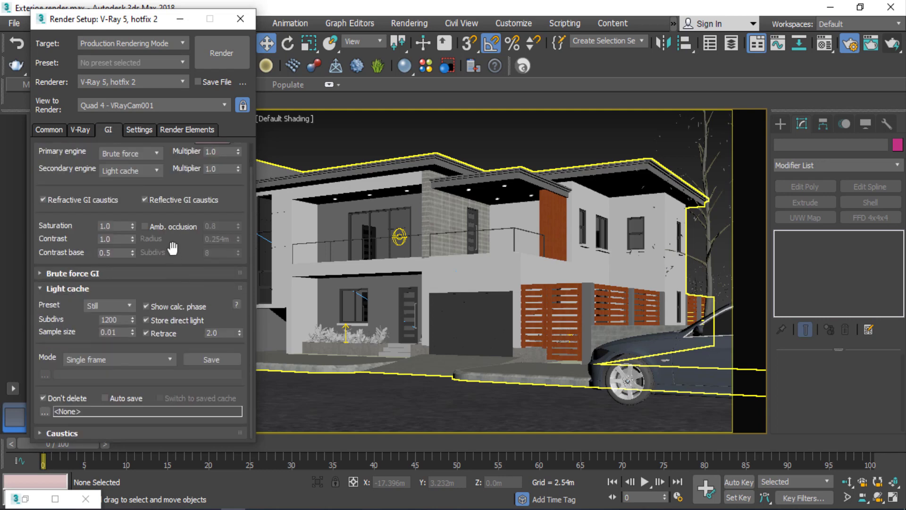
left_click_drag(173, 248, 178, 285)
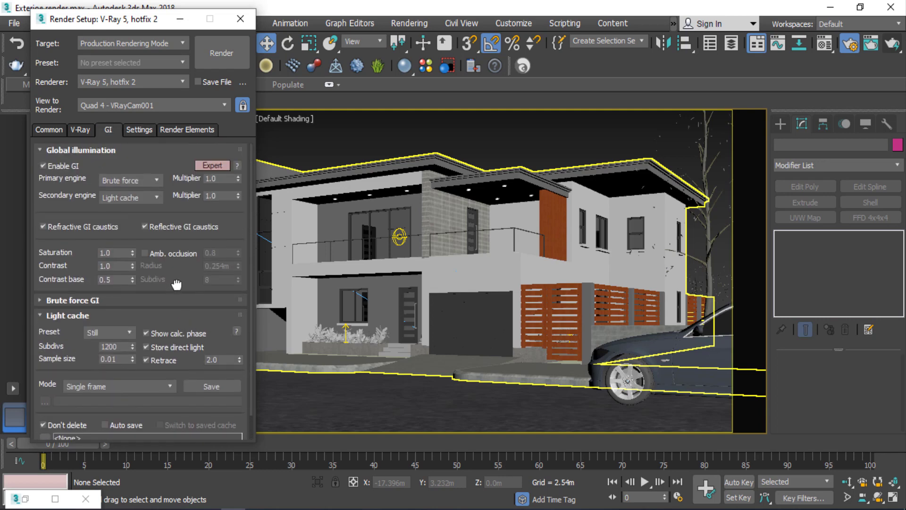
left_click(145, 227)
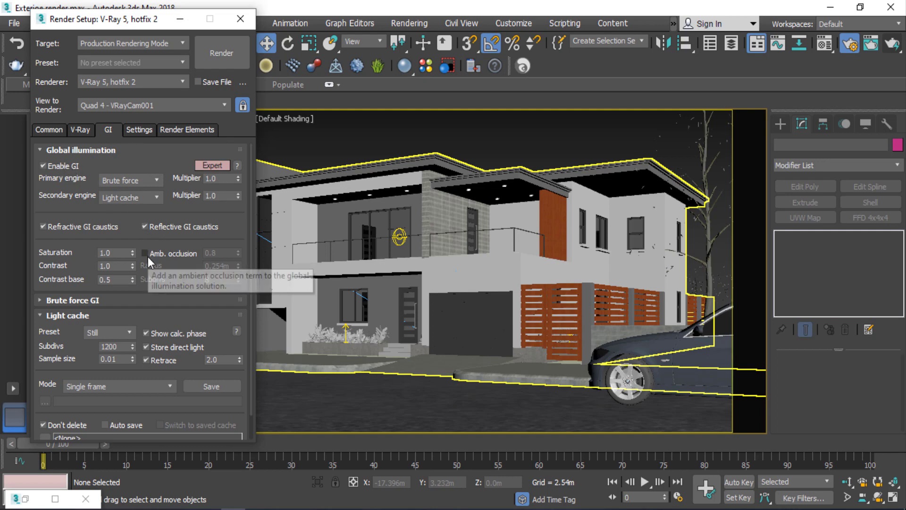
left_click(147, 255)
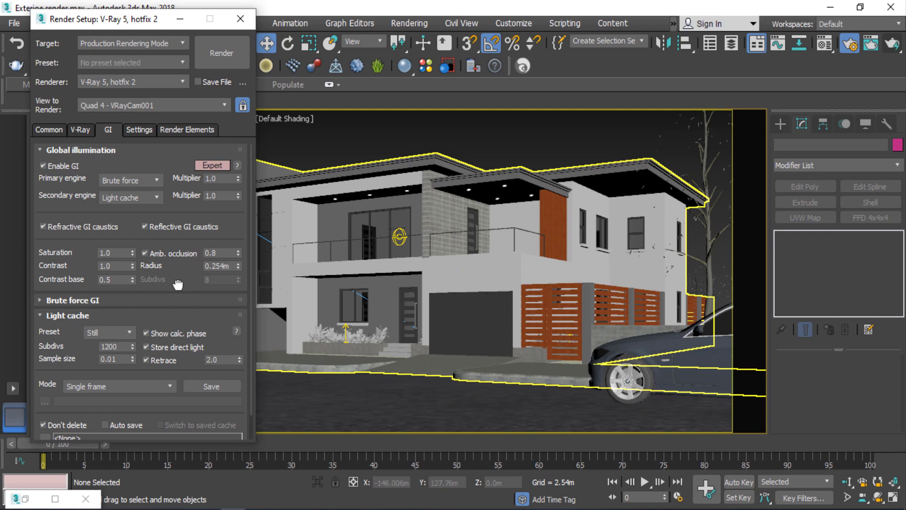
- Start adding render elements and select VRayDenoiser and VRayLightMix from the available ones
left_click(142, 128)
left_click(182, 129)
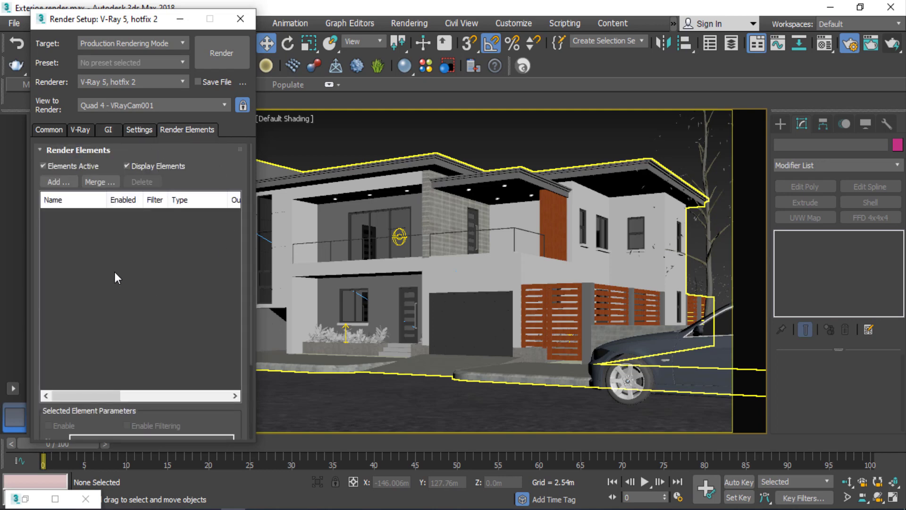
left_click(59, 184)
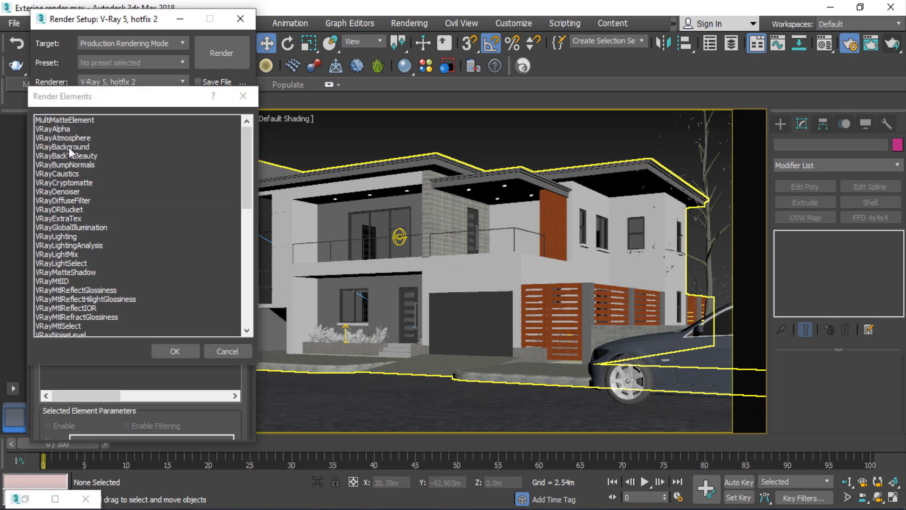
left_click(68, 192)
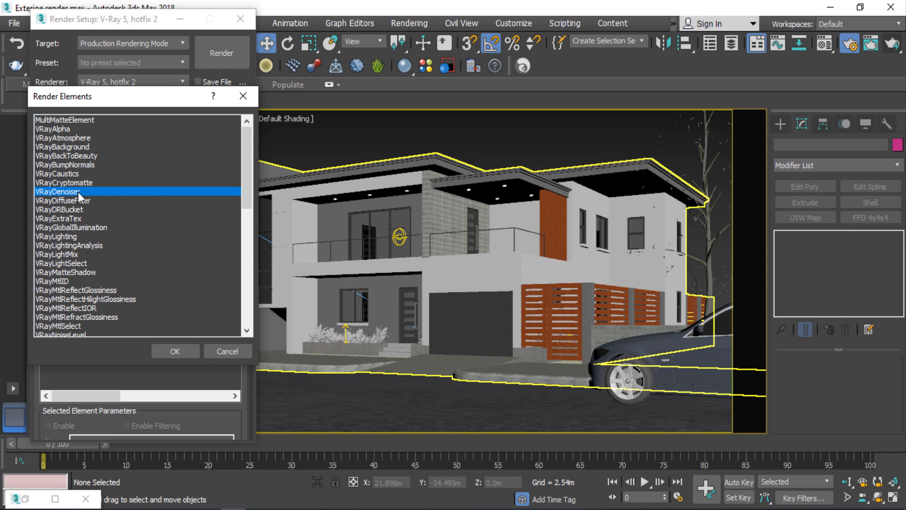
left_click(72, 256, "ctrl")
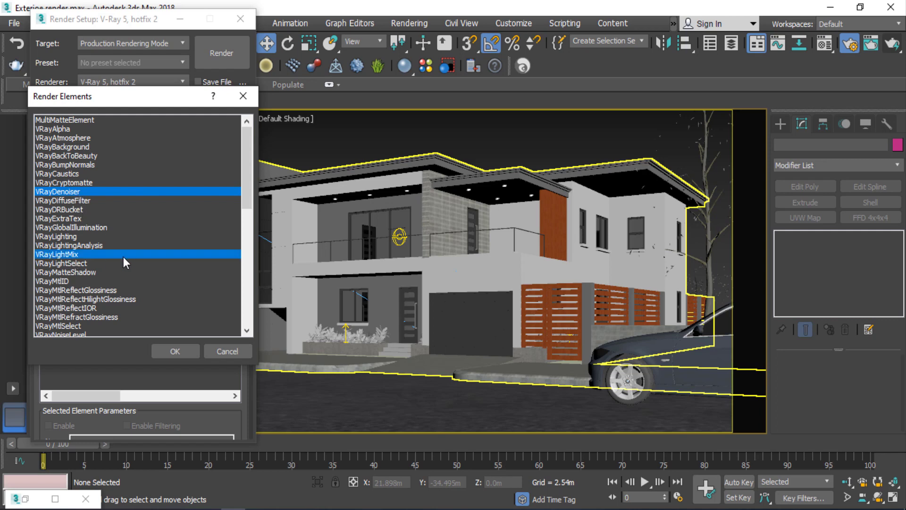
scroll(133, 188, "down", 3)
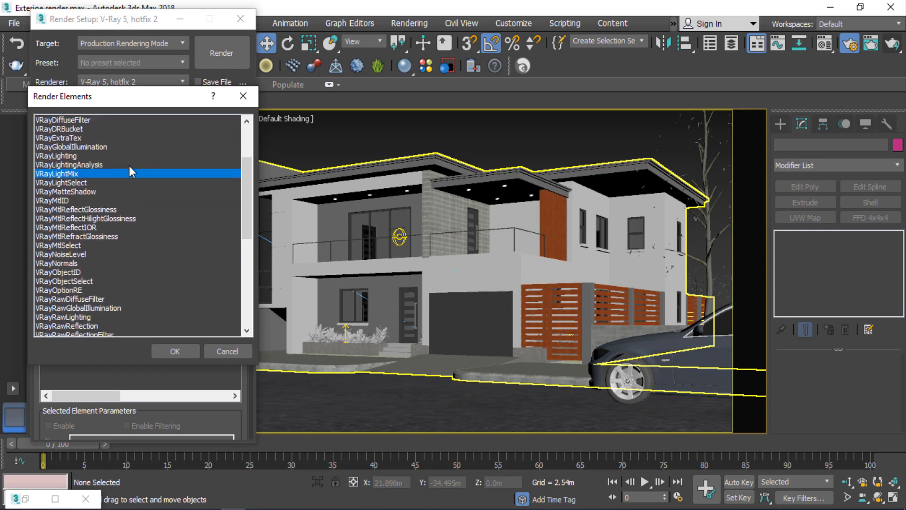
scroll(87, 264, "down", 3)
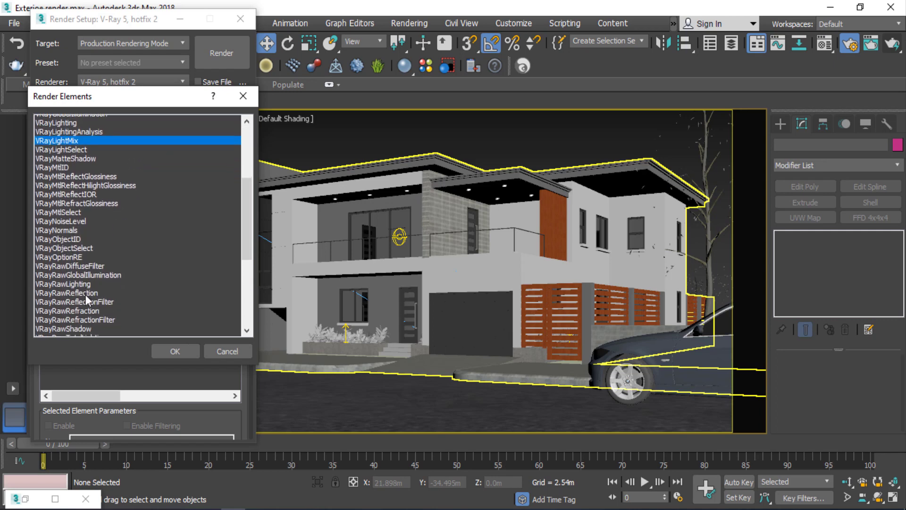
- Include VRayReflection, VRayRefraction and VRaySpecular in the selection and add all the selected render elements
left_click(108, 300)
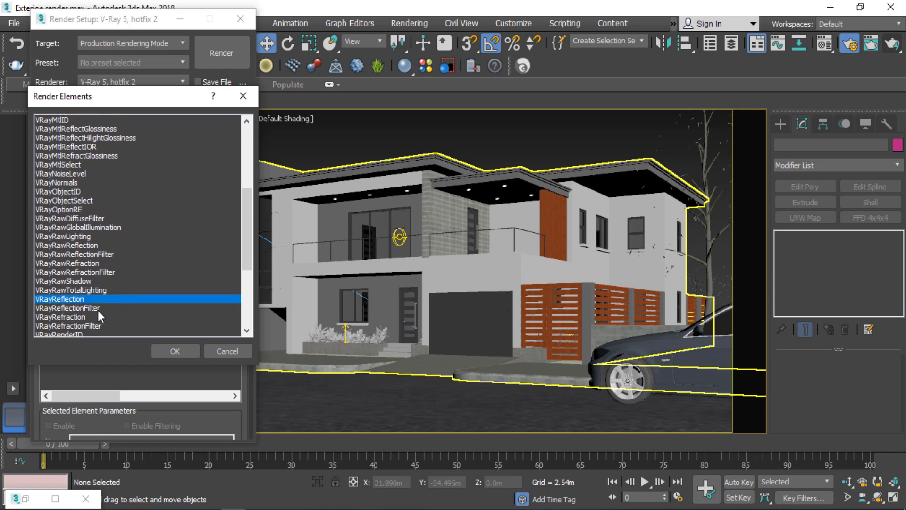
left_click(75, 317, "ctrl")
scroll(140, 201, "down", 1)
scroll(140, 201, "down", 3)
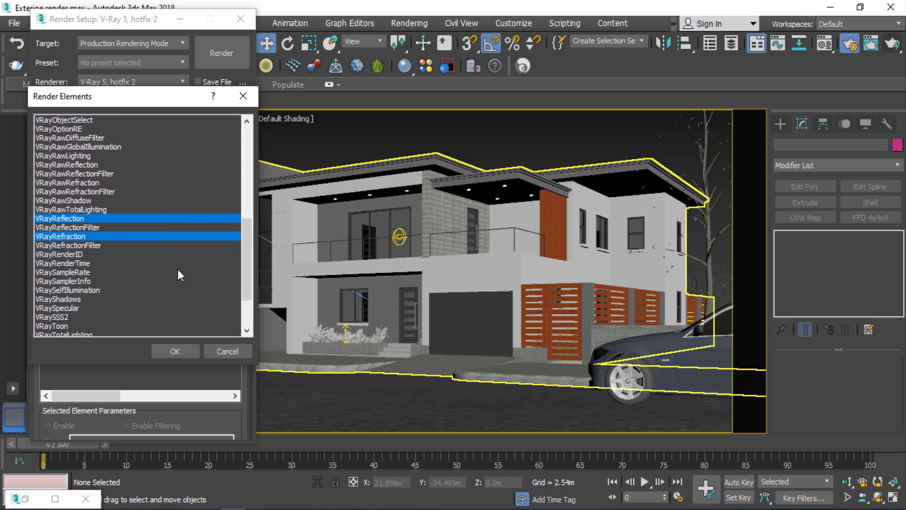
left_click(72, 309, "ctrl")
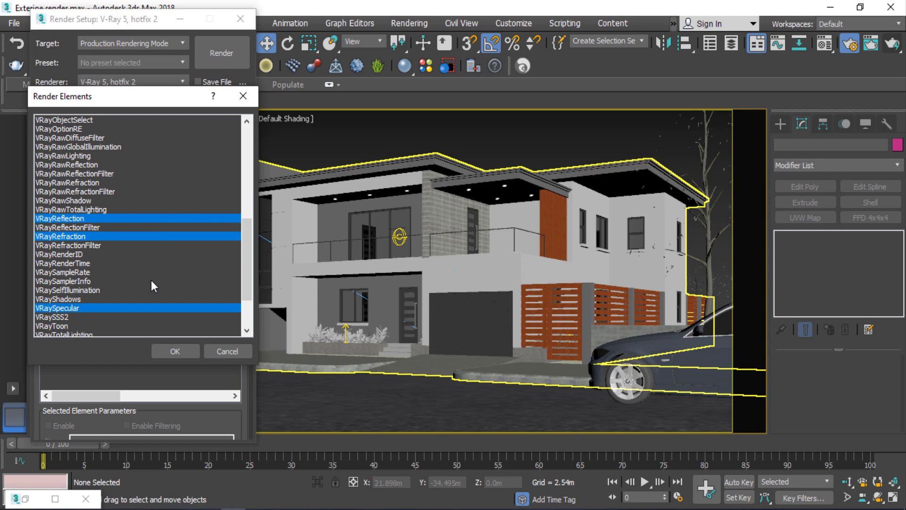
scroll(168, 211, "down", 3)
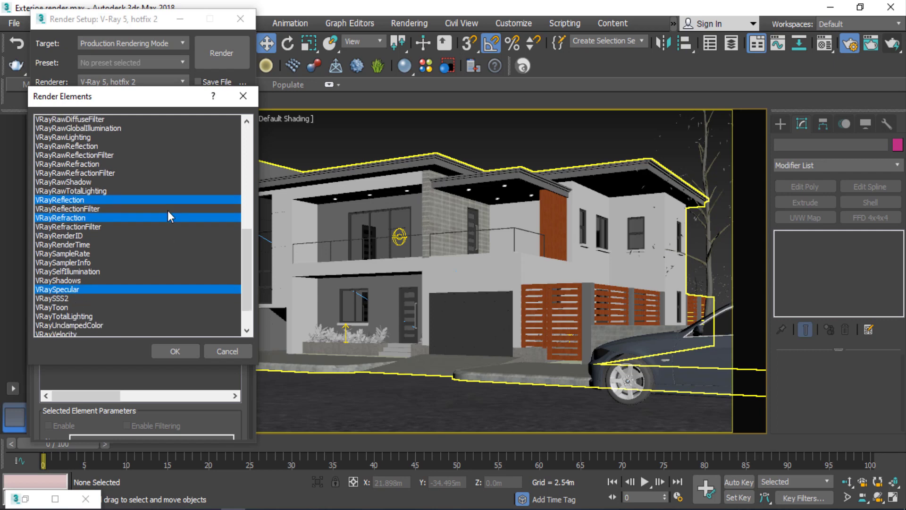
left_click(173, 351)
left_click(89, 260)
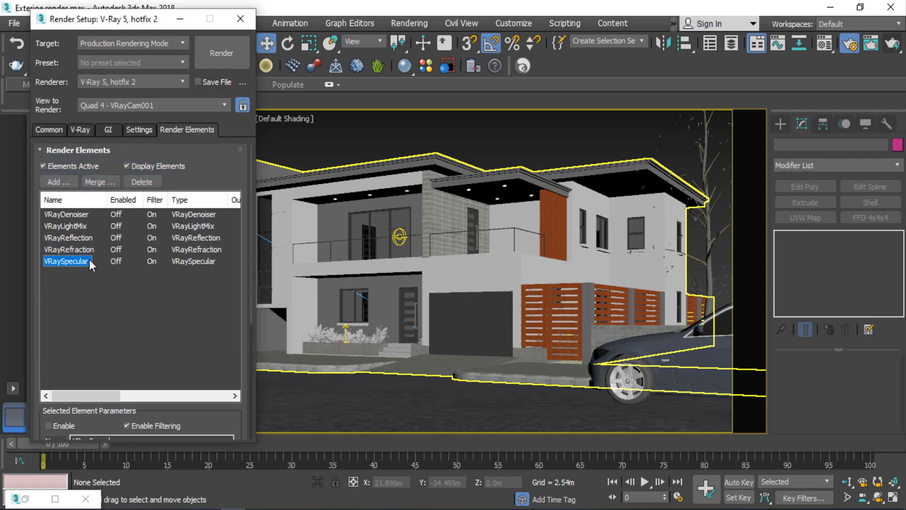
left_click(111, 307)
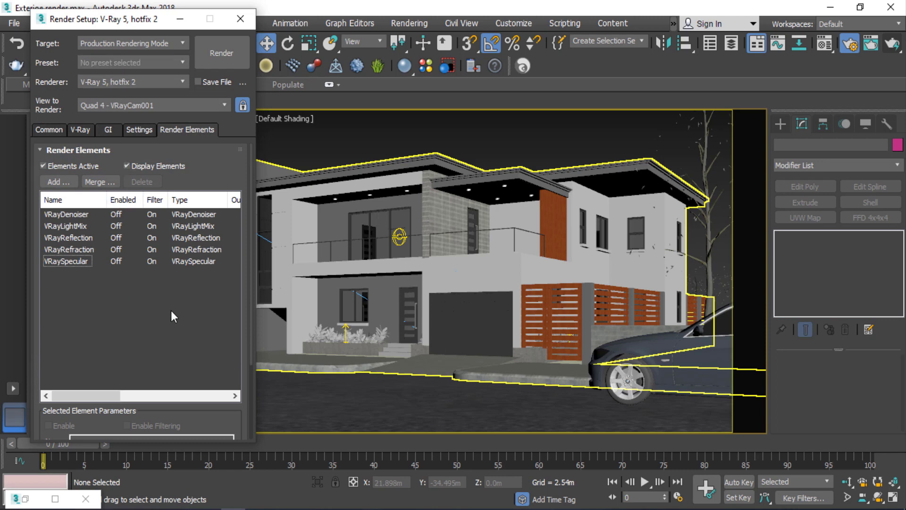
- Move the Render Setup window aside and save the scene before rendering
left_click_drag(142, 21, 161, 19)
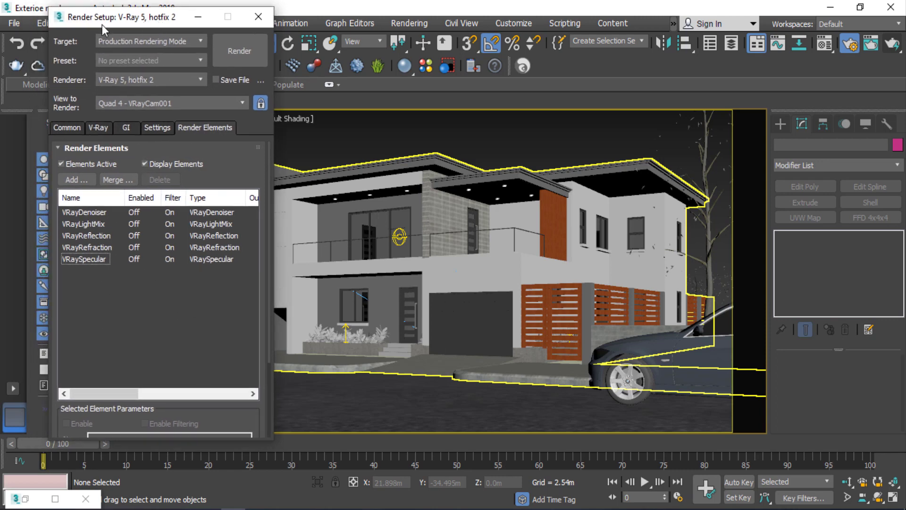
left_click(7, 23)
left_click(21, 142)
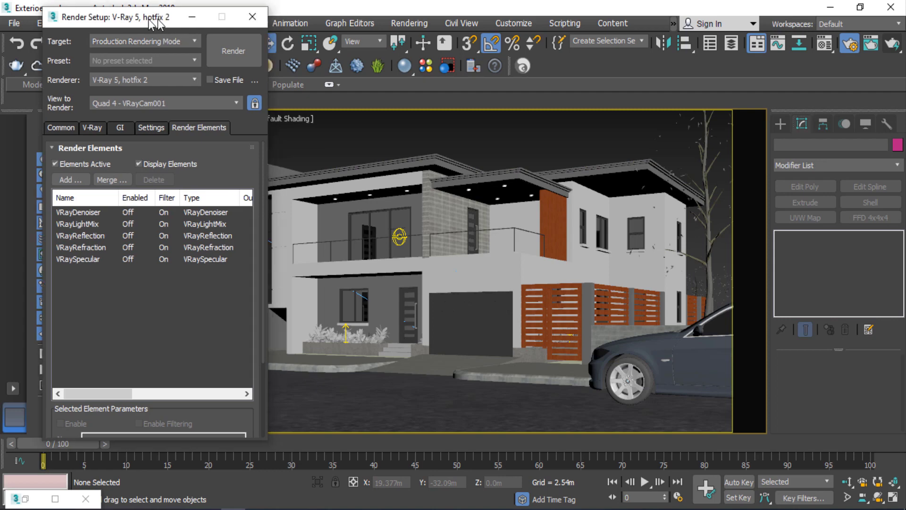
- Start the production render of VRayCam001 and show the V-Ray Frame Buffer with its History collapsed
left_click_drag(222, 17, 196, 17)
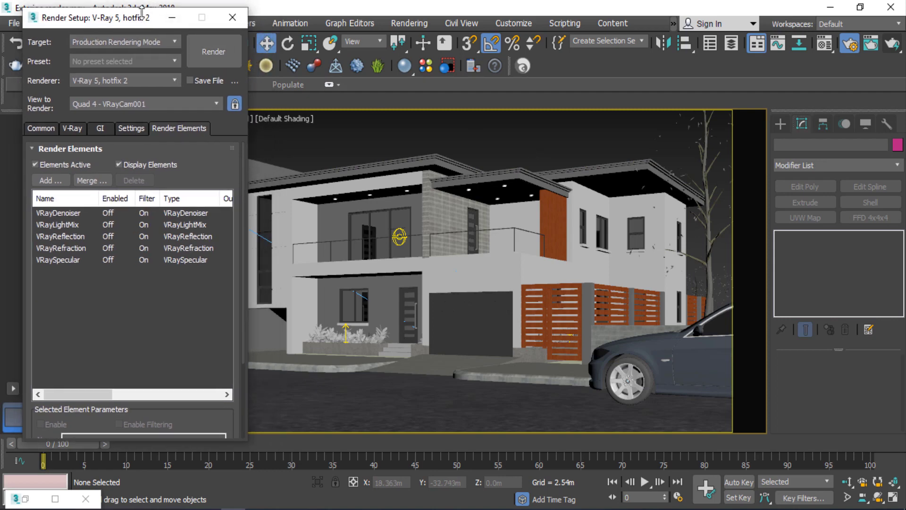
left_click_drag(132, 21, 106, 22)
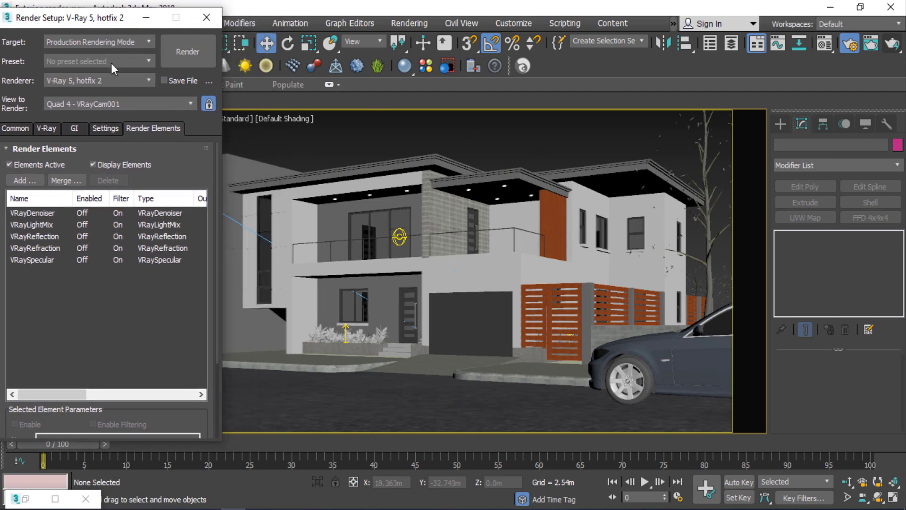
left_click(198, 57)
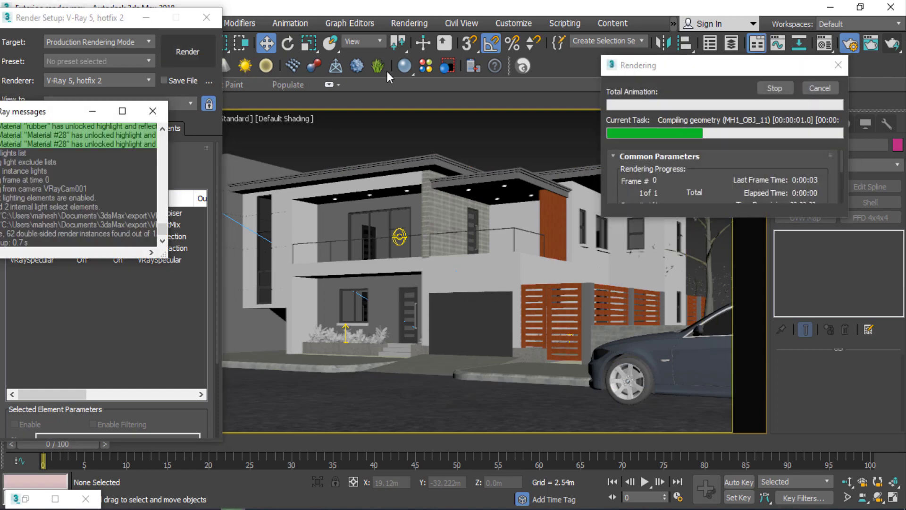
left_click(25, 498)
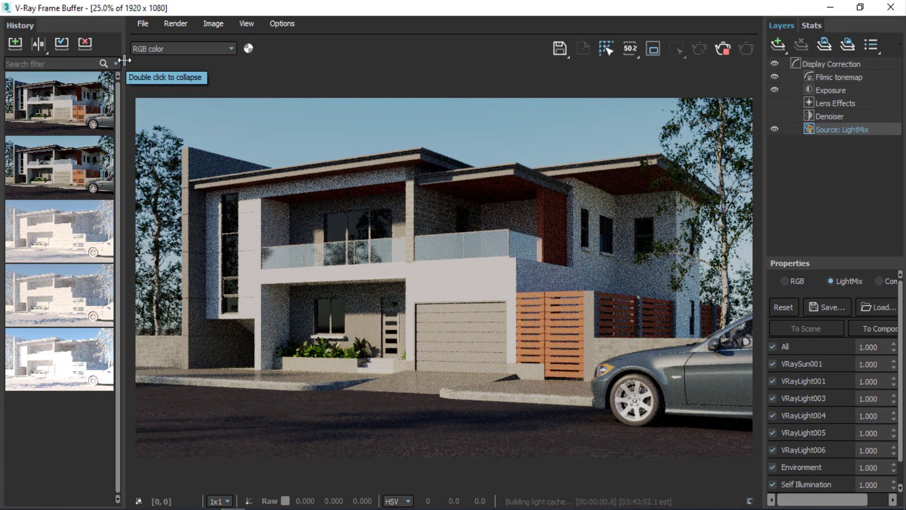
double_click(124, 60)
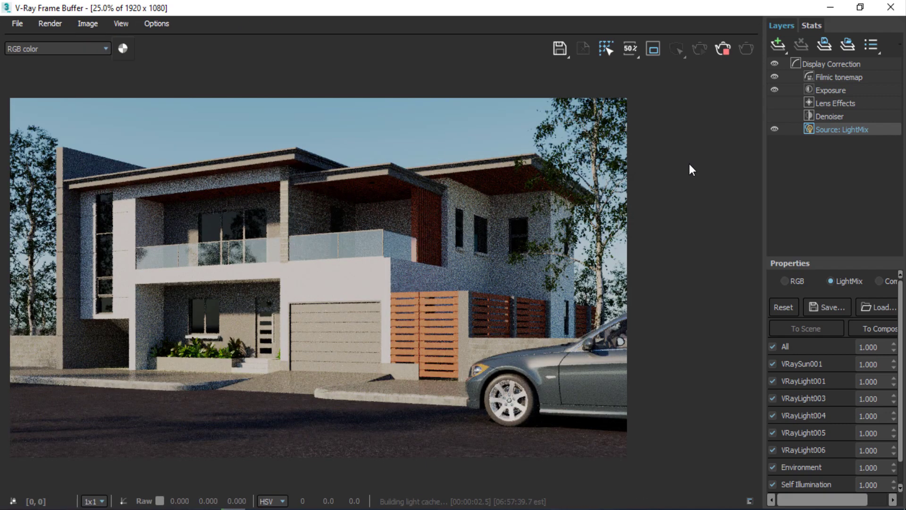
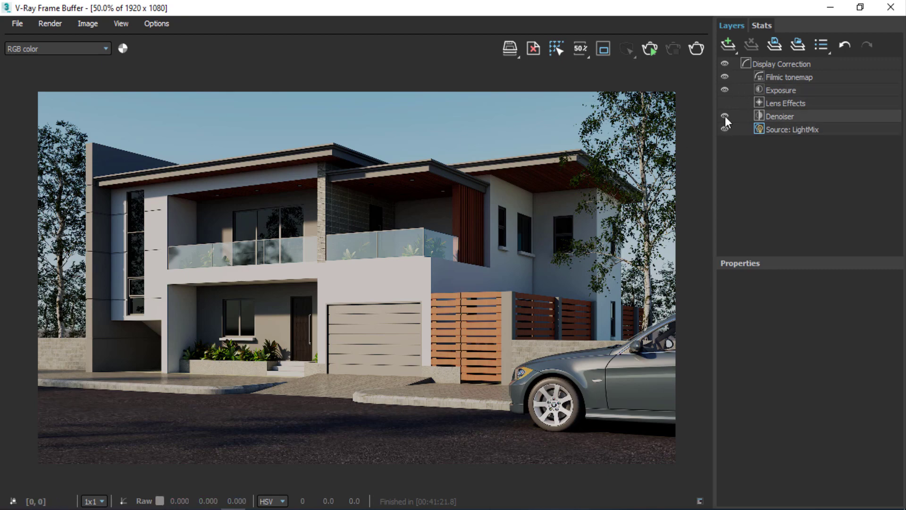
- Inspect the upper facade of the finished render at close range and compare it with the Denoiser layer off and on
scroll(243, 245, "up", 3)
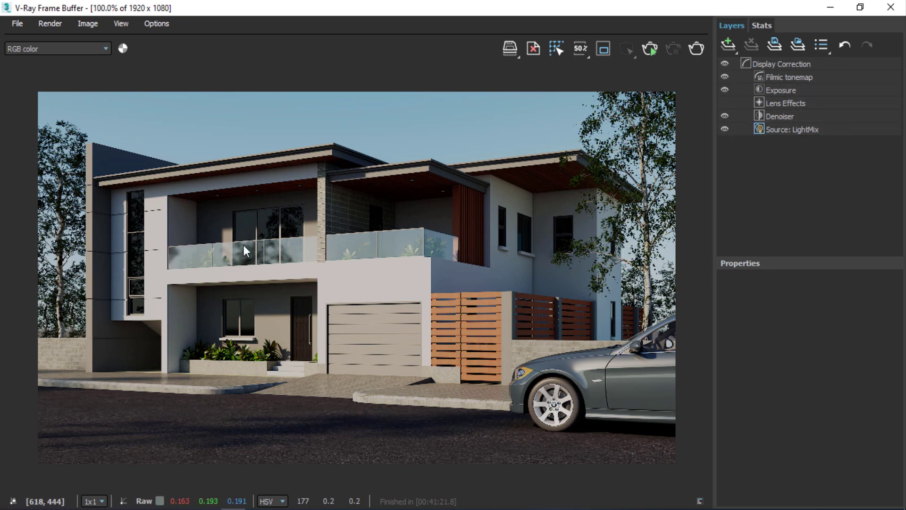
scroll(254, 242, "down", 2)
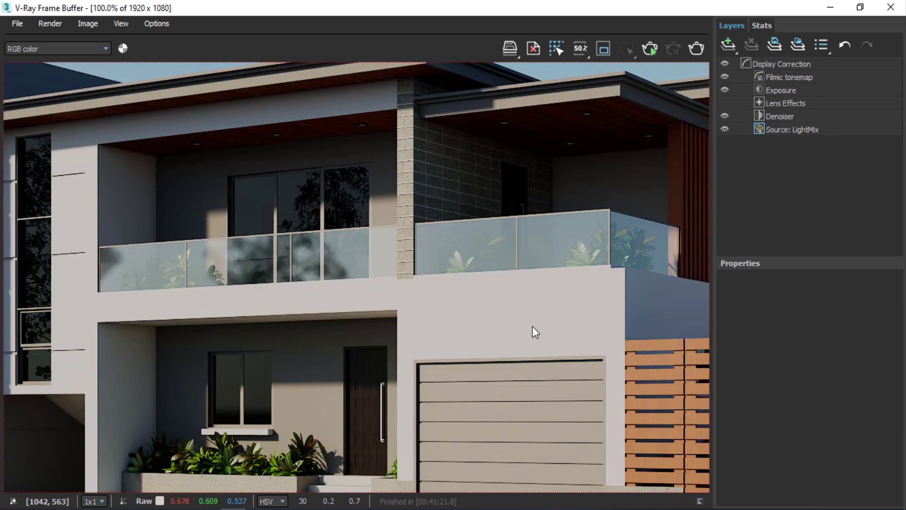
scroll(401, 172, "up", 1)
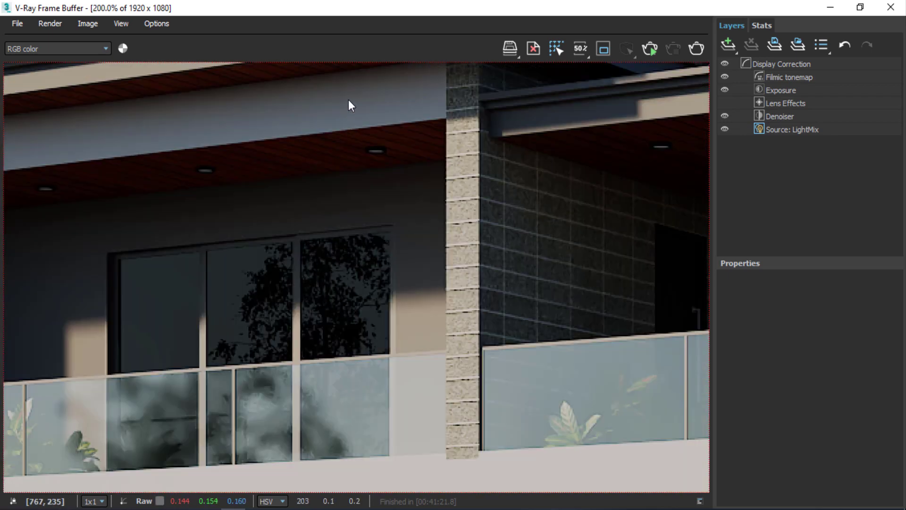
middle_click_drag(365, 129, 664, 216)
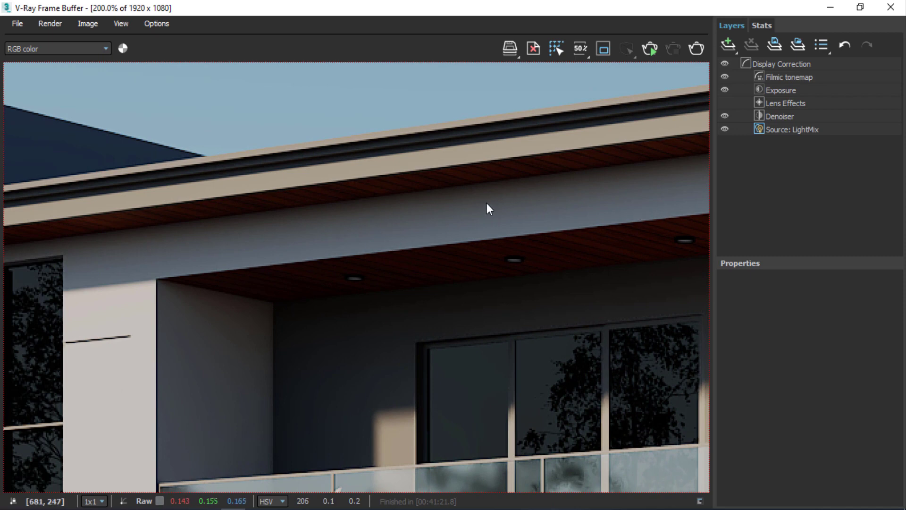
left_click(724, 116)
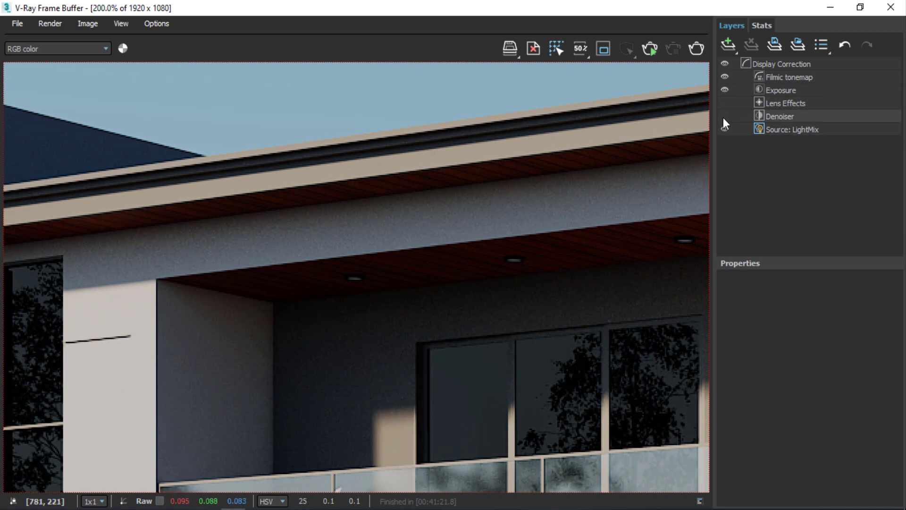
scroll(513, 200, "down", 3)
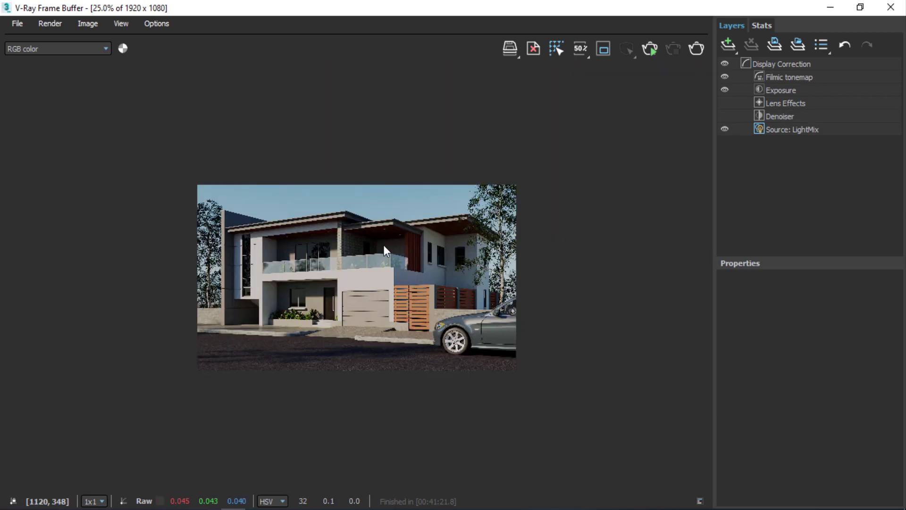
left_click(725, 116)
- Compare the balcony and the ground-floor window wall at 200% with the Denoiser layer off and on again
scroll(296, 259, "up", 3)
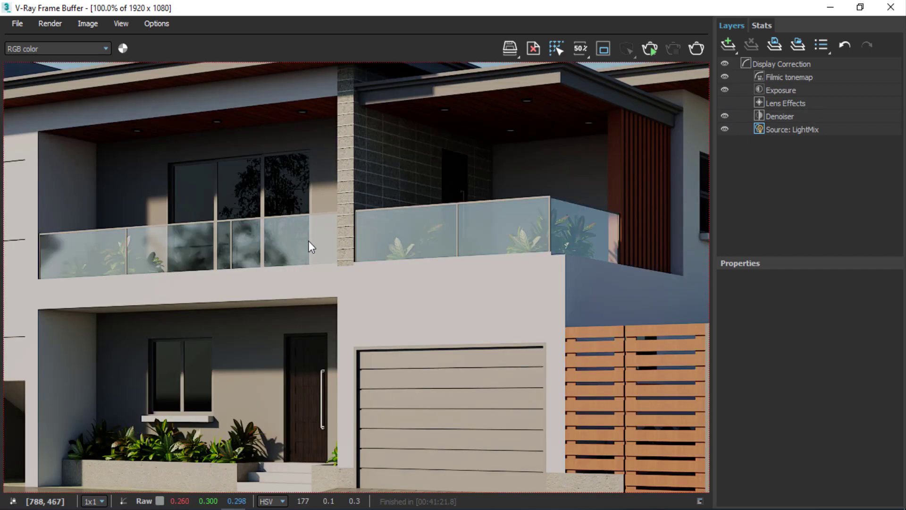
middle_click_drag(382, 275, 449, 329)
scroll(259, 257, "up", 1)
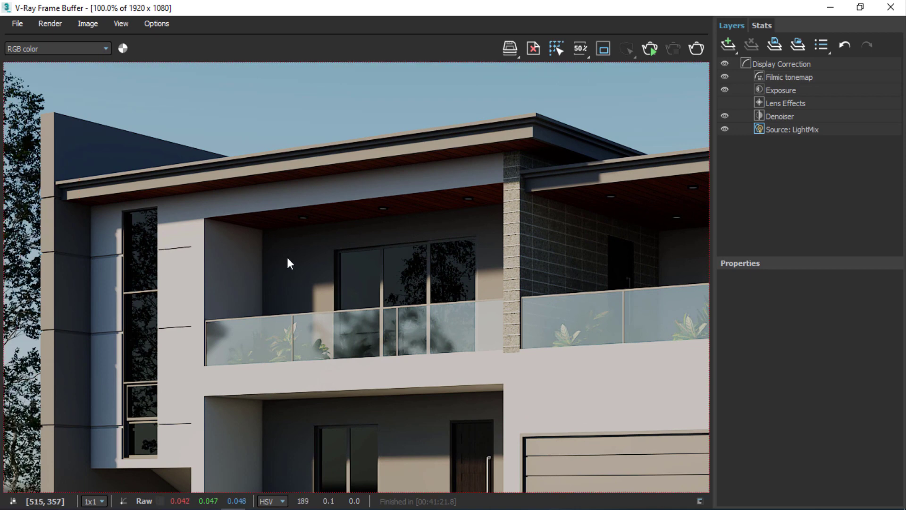
scroll(287, 256, "up", 2)
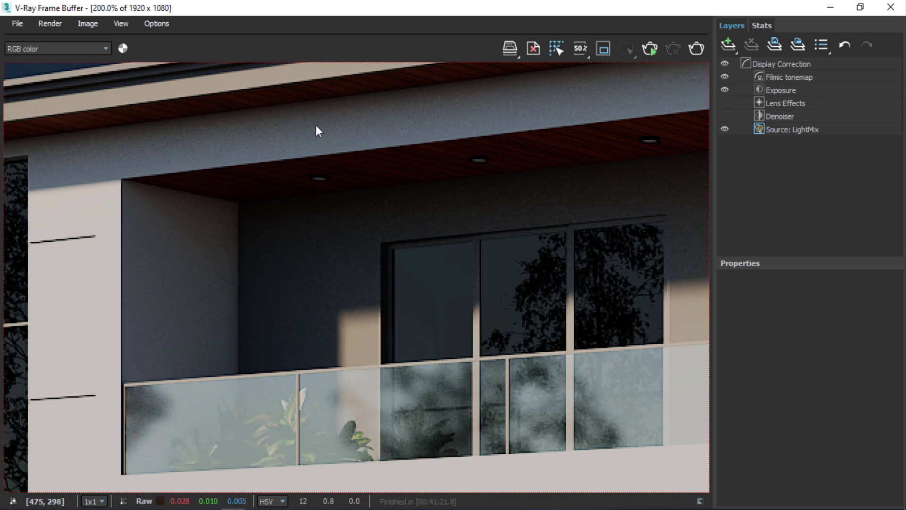
middle_click_drag(417, 300, 447, 149)
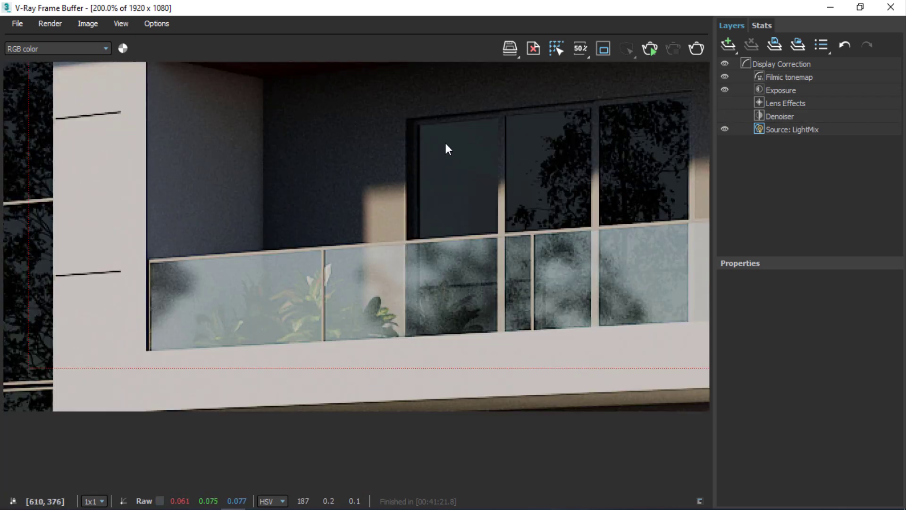
middle_click_drag(467, 279, 400, 137)
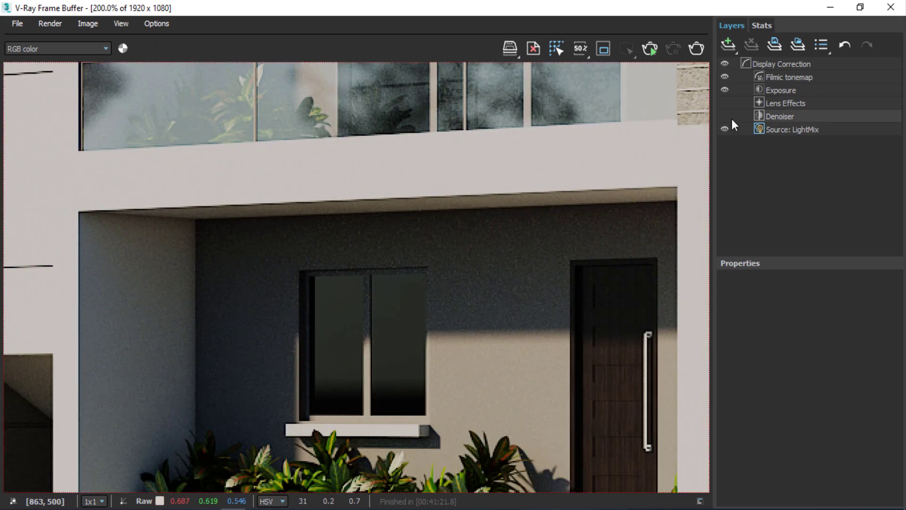
left_click(725, 116)
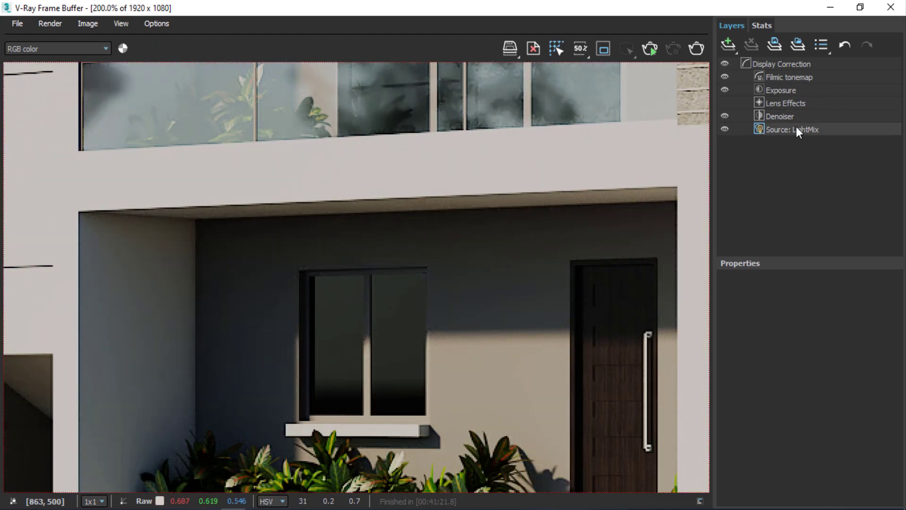
- Examine the denoised brick column, roof soffit and balcony of the render at up to 400% magnification
scroll(409, 205, "down", 2)
scroll(307, 193, "up", 3)
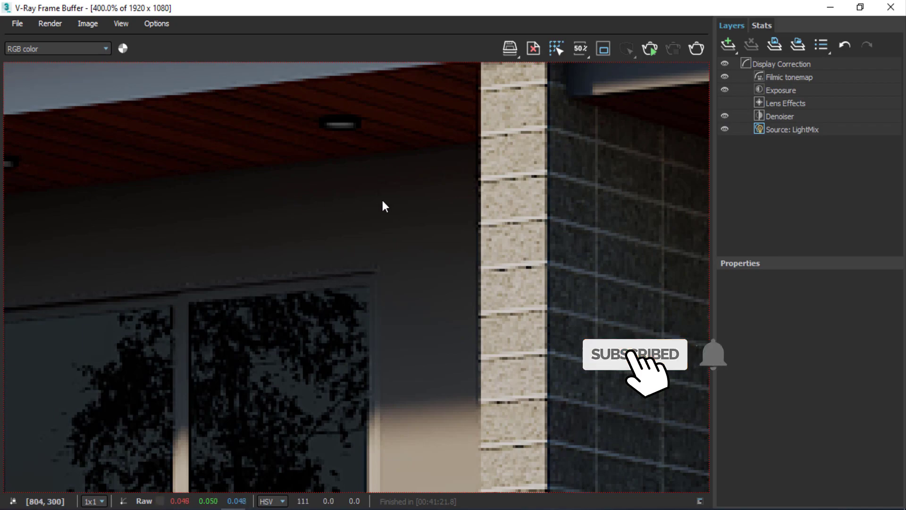
middle_click_drag(561, 268, 800, 420)
middle_click_drag(286, 209, 559, 206)
middle_click_drag(420, 235, 505, 212)
middle_click_drag(420, 274, 512, 163)
scroll(361, 179, "down", 1)
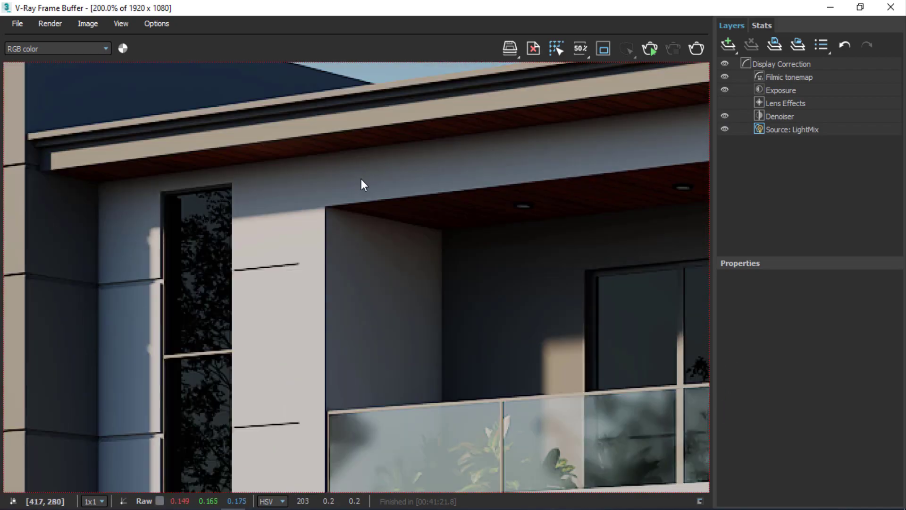
middle_click_drag(378, 293, 310, 129)
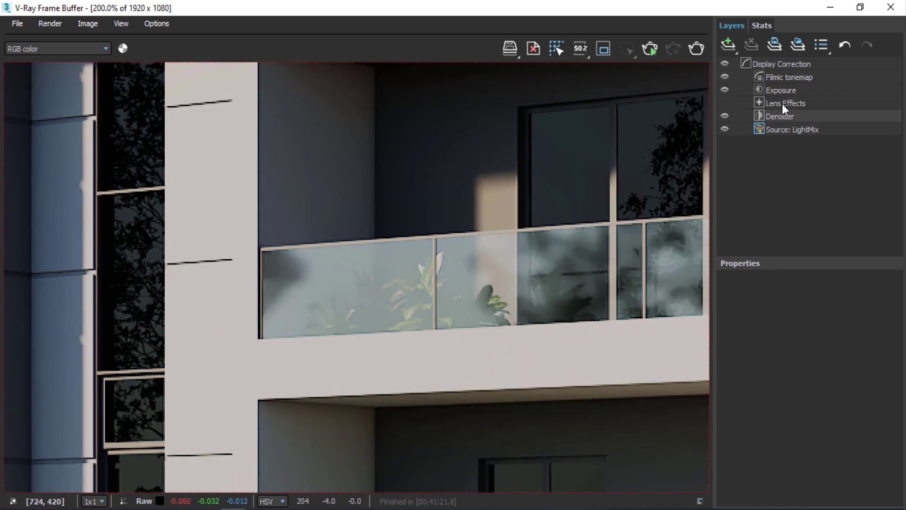
- Try the Mild preset on the Denoiser layer, set it to Strong and return to the full image
left_click(782, 116)
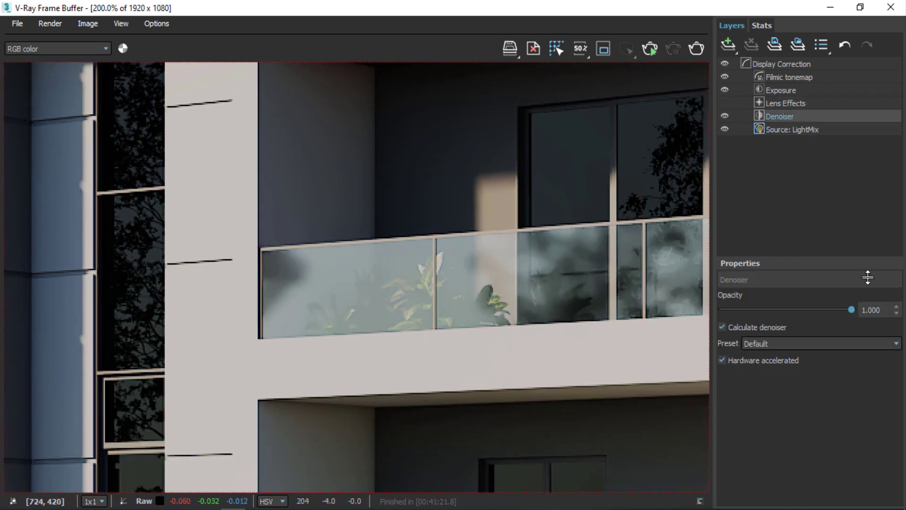
left_click(890, 344)
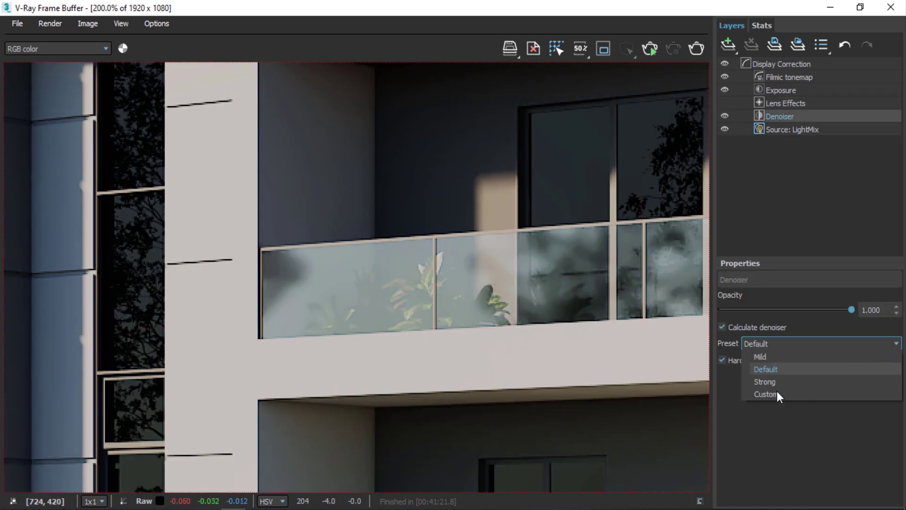
left_click(812, 361)
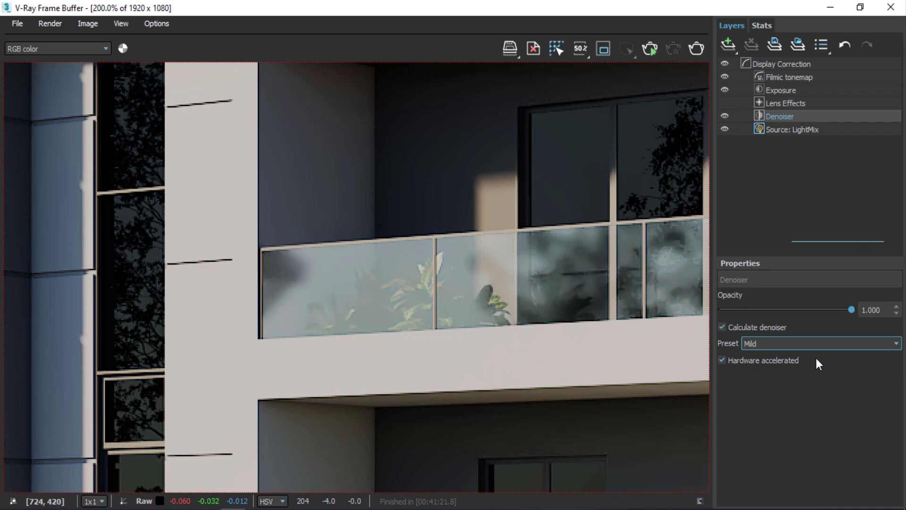
left_click(827, 346)
left_click(793, 381)
scroll(552, 322, "down", 1)
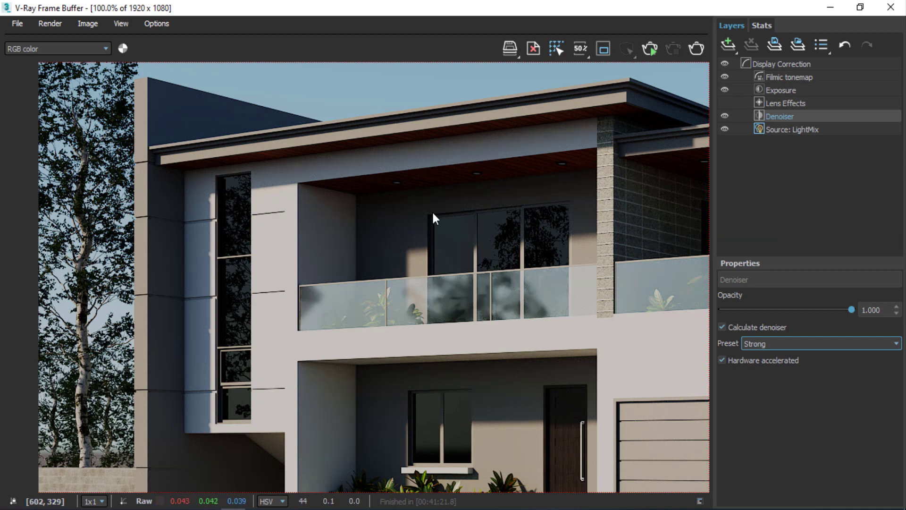
left_click(805, 175)
left_click(805, 176)
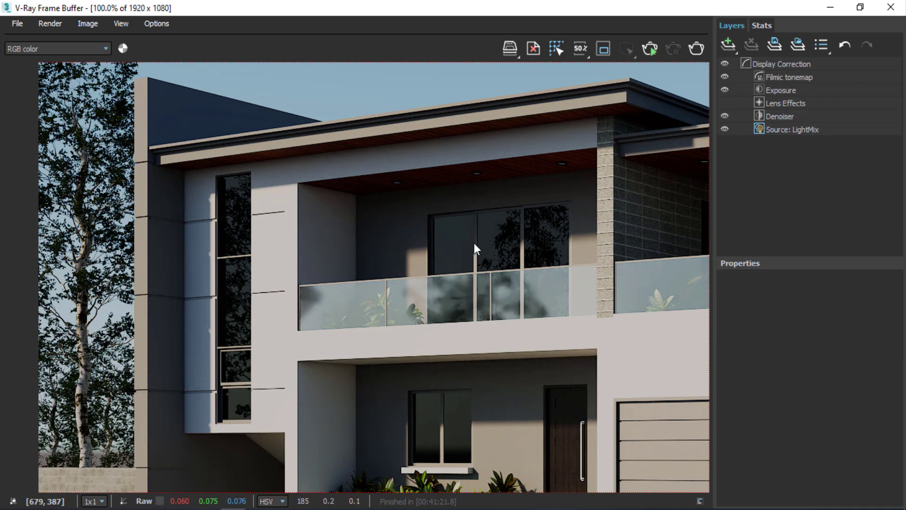
scroll(475, 245, "down", 1)
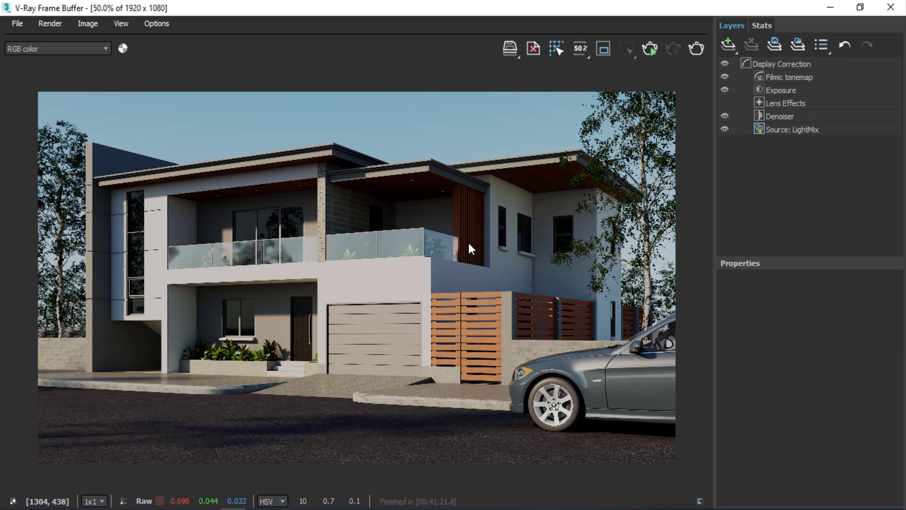
- Select the Source: LightMix layer, try its RGB mode, return it to LightMix and look over the listed lights
left_click(793, 130)
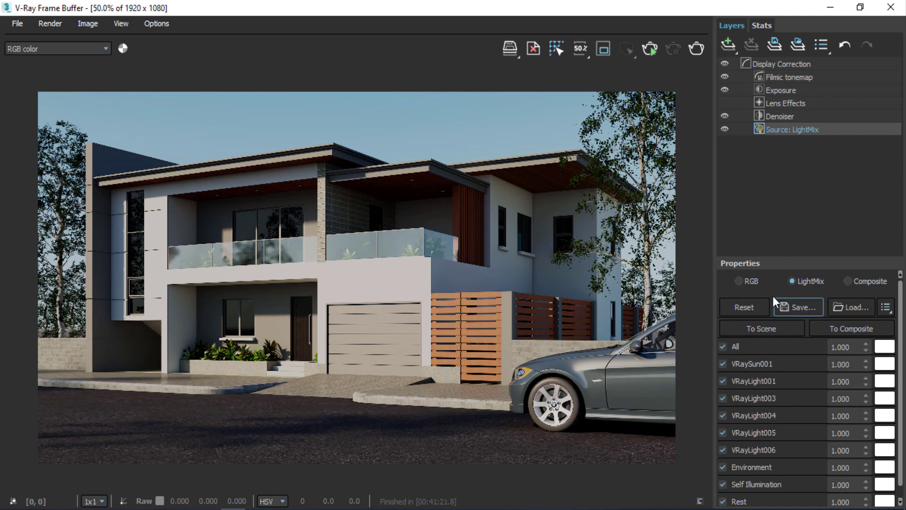
left_click(748, 280)
left_click(804, 281)
left_click_drag(899, 300, 902, 319)
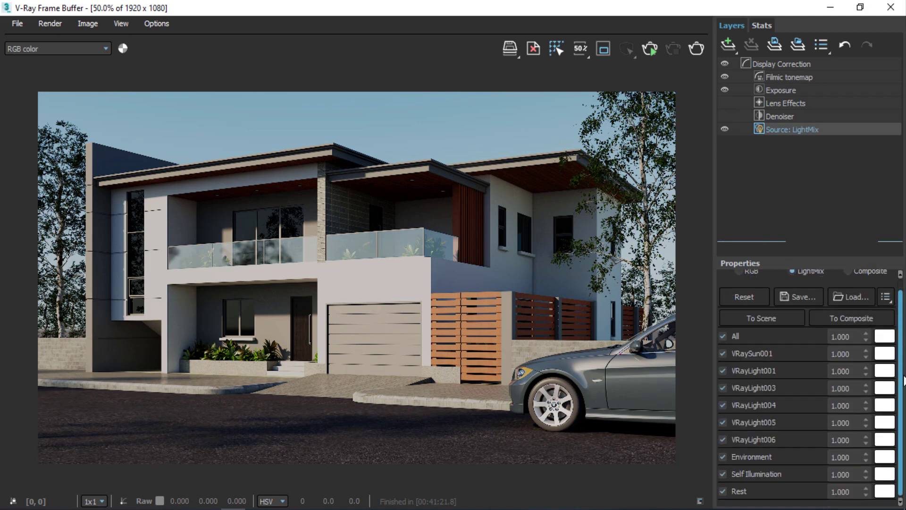
scroll(887, 326, "up", 1)
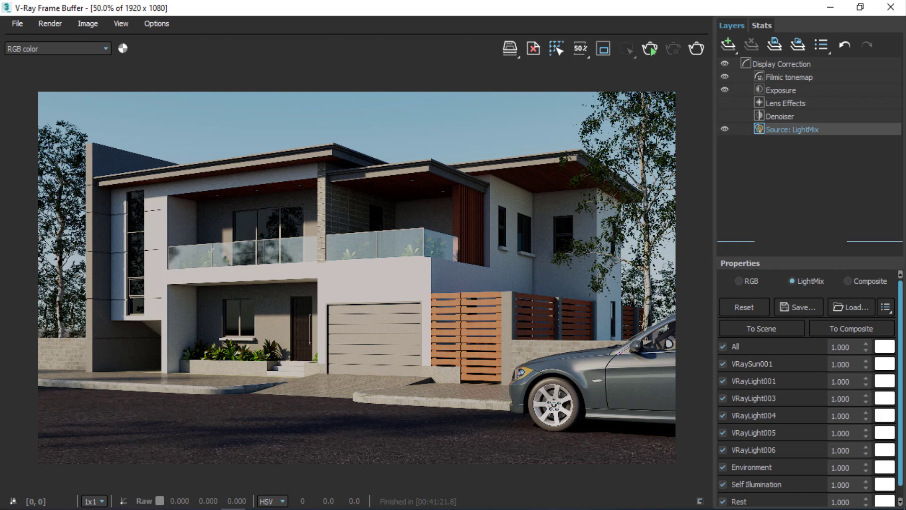
- Toggle VRaySun001 in the light mix to compare its effect and leave it switched off
left_click(722, 364)
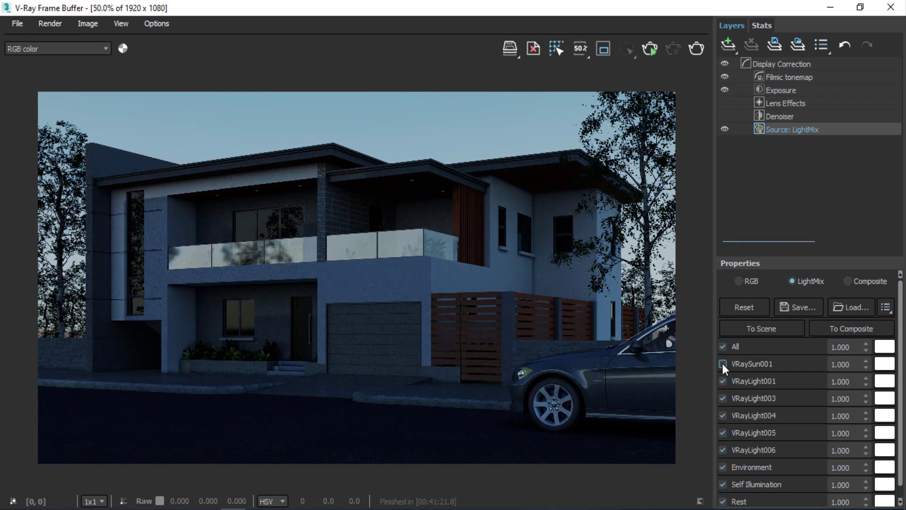
left_click(722, 363)
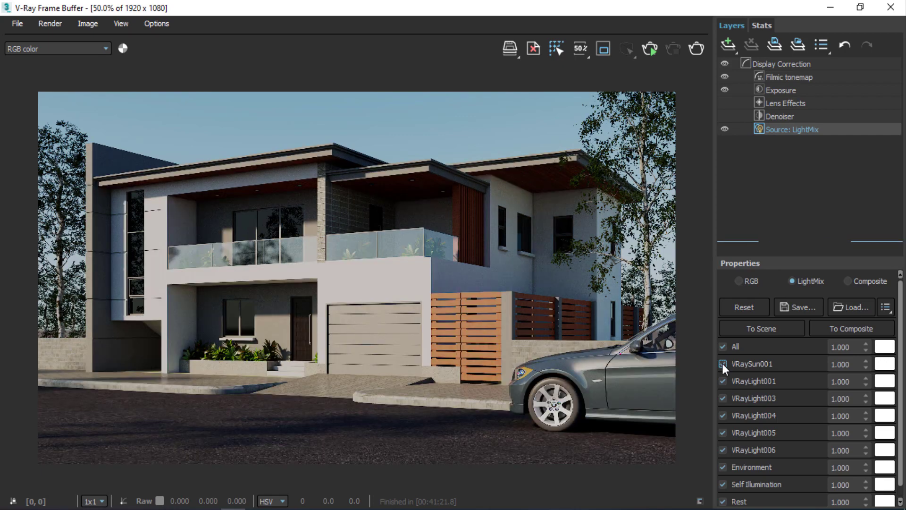
left_click(722, 363)
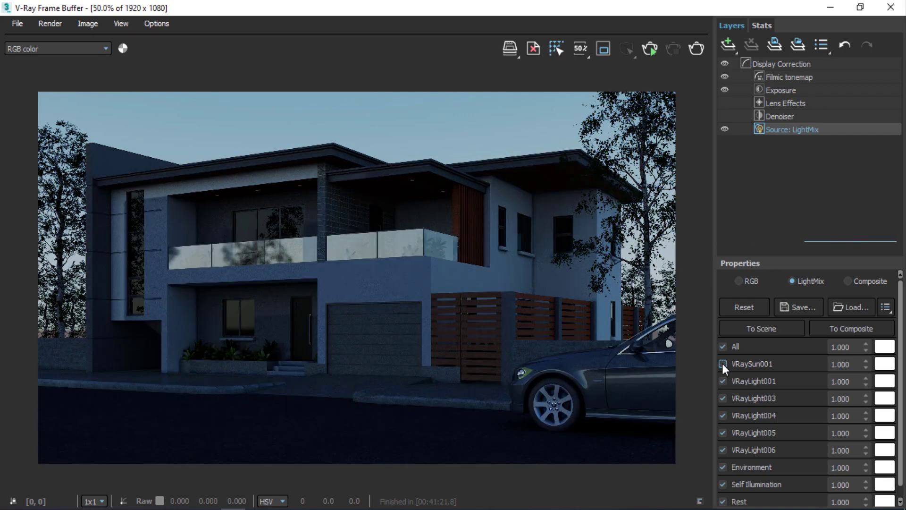
- Switch VRaySun001 back on in the light mix, try raising its intensity to 1.295 and reset it to 1
left_click(722, 364)
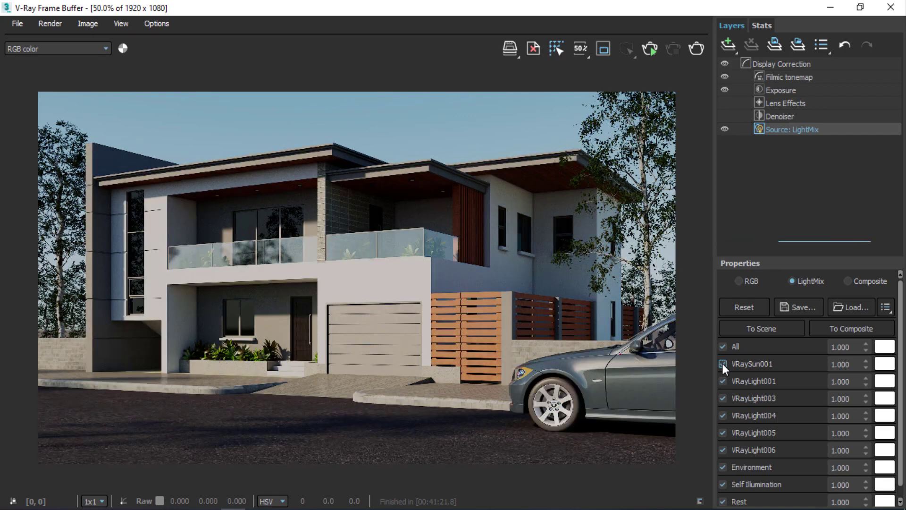
double_click(857, 364)
type("1.205")
left_click_drag(874, 327, 900, 316)
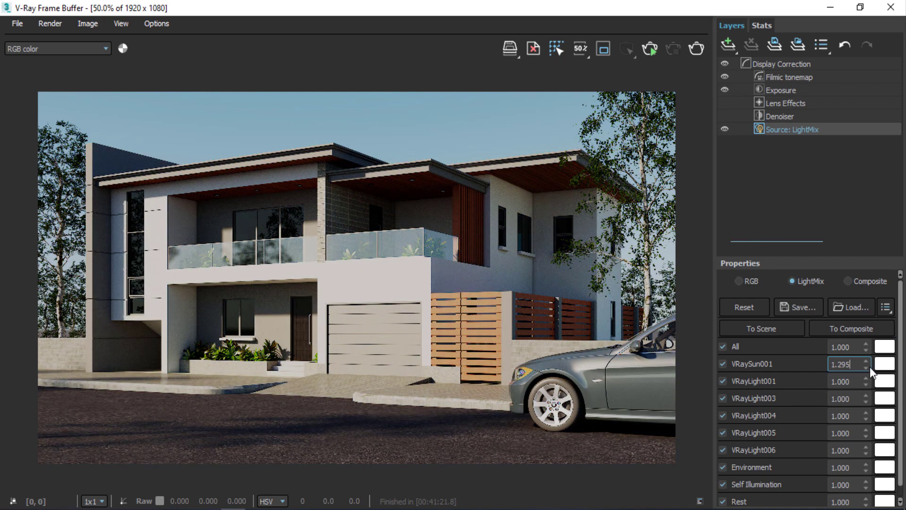
right_click(867, 366)
- Try pale yellow #fff2c0, pink #ffe2f9 and yellow #ffff9e tints as VRaySun001's light mix colour and cancel the change
left_click(883, 368)
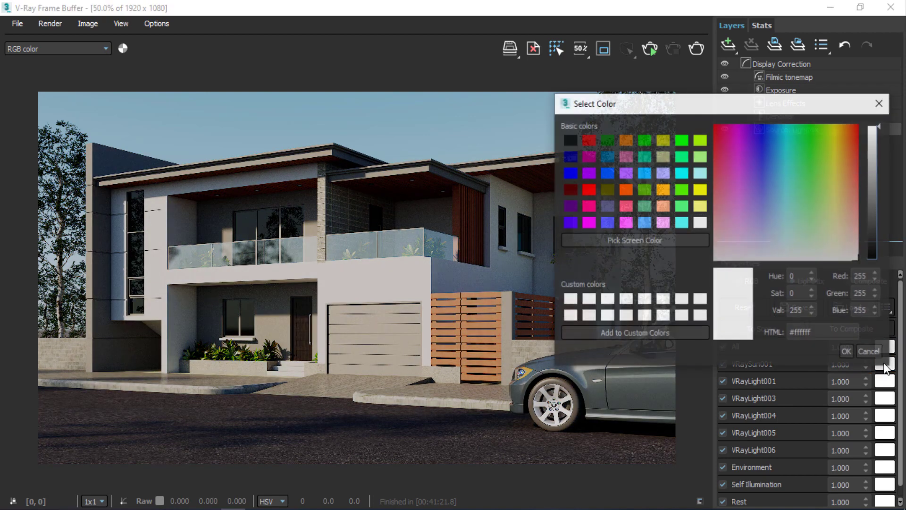
left_click_drag(788, 199, 840, 227)
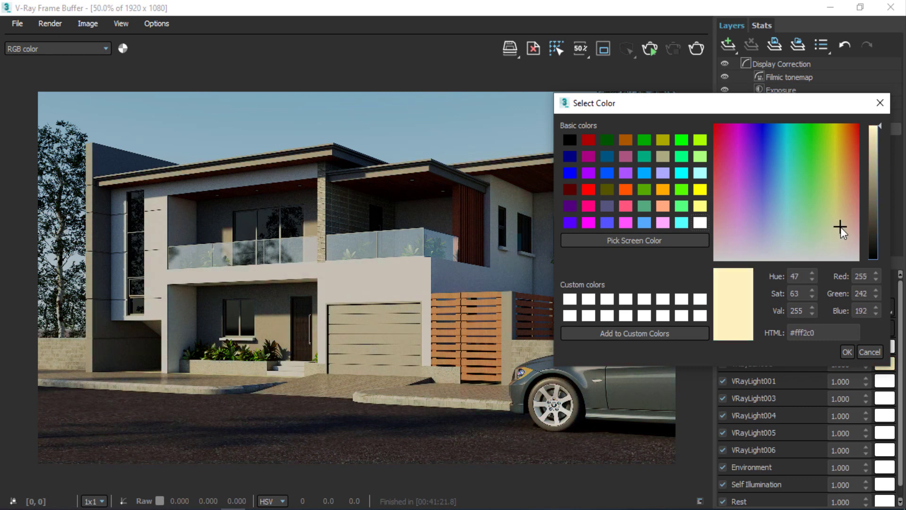
left_click_drag(840, 227, 733, 245)
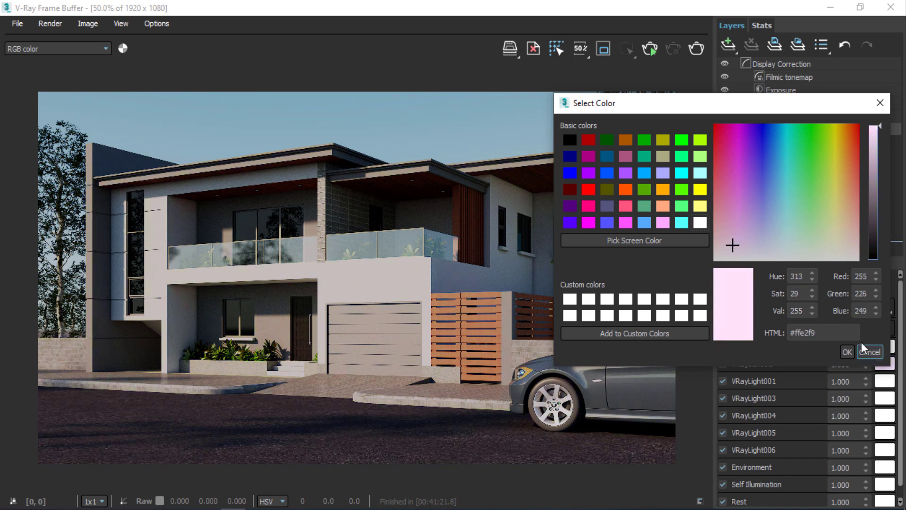
left_click_drag(785, 221, 835, 208)
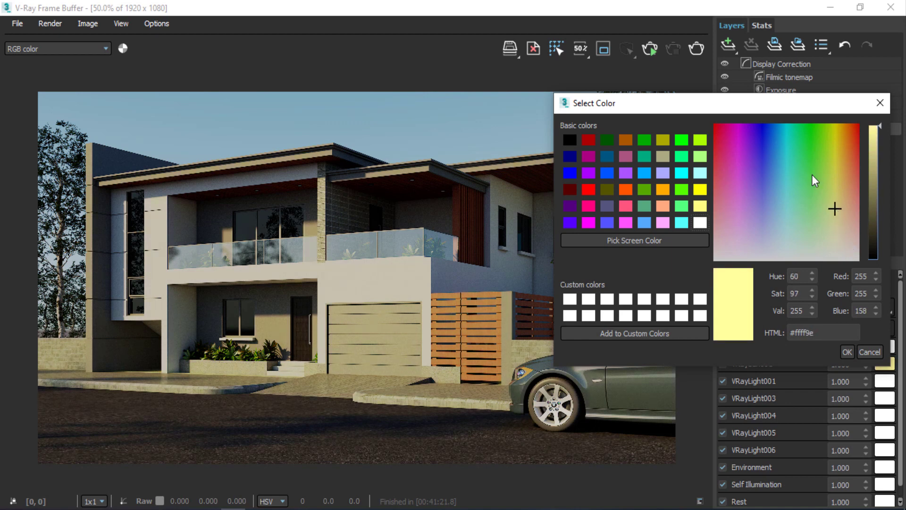
left_click_drag(769, 107, 730, 36)
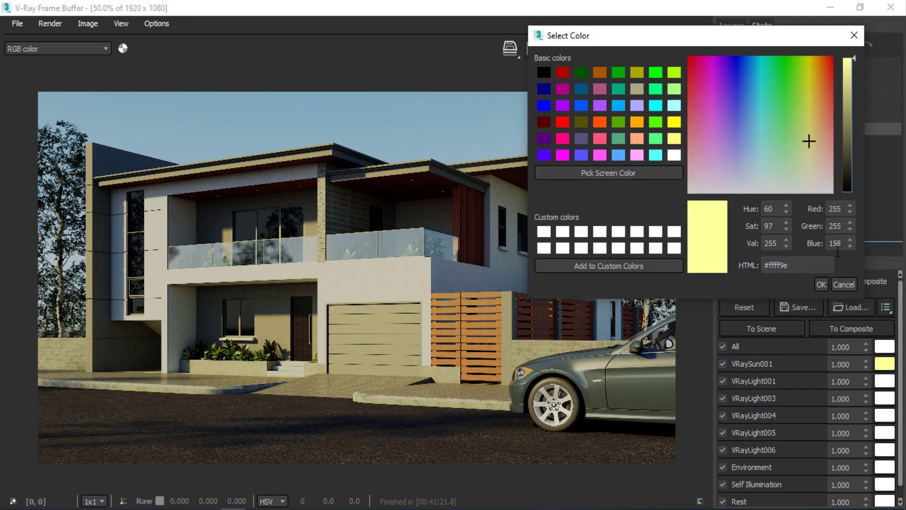
left_click(848, 286)
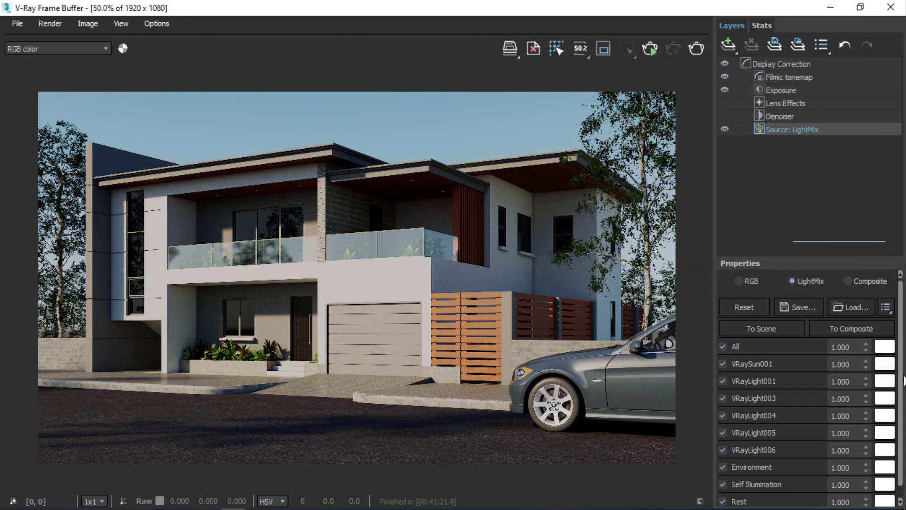
- Toggle VRayLight001 in the light mix and raise its intensity through 1.745 and 5 up to 100
left_click(722, 382)
left_click(722, 383)
left_click(865, 384)
type("1.745")
key("Return")
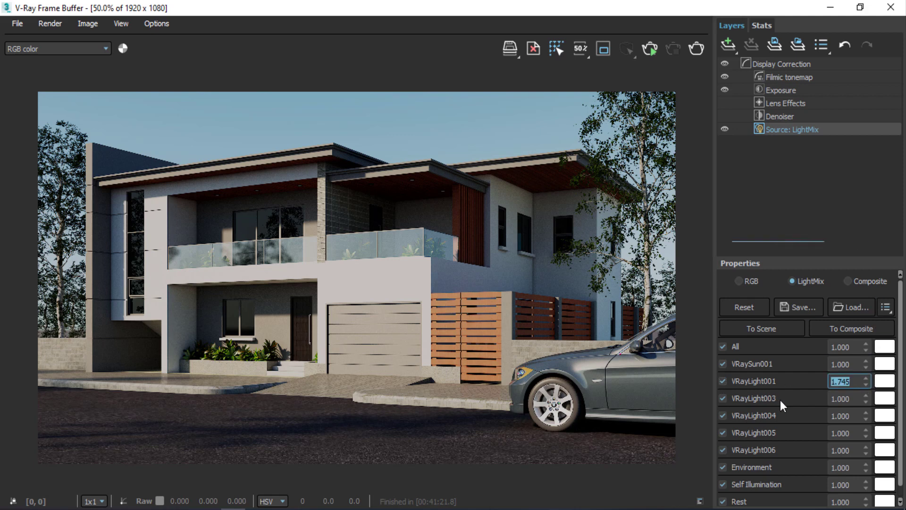
type("5")
key("Return")
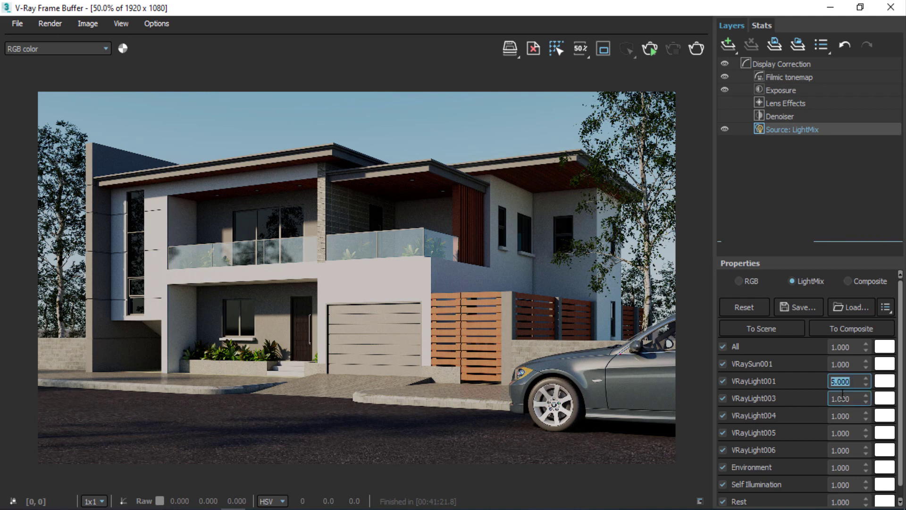
type("100")
key("Return")
- Switch off VRaySun001 to judge VRayLight001, try 98.5 and reset that light's intensity to 1
left_click(723, 364)
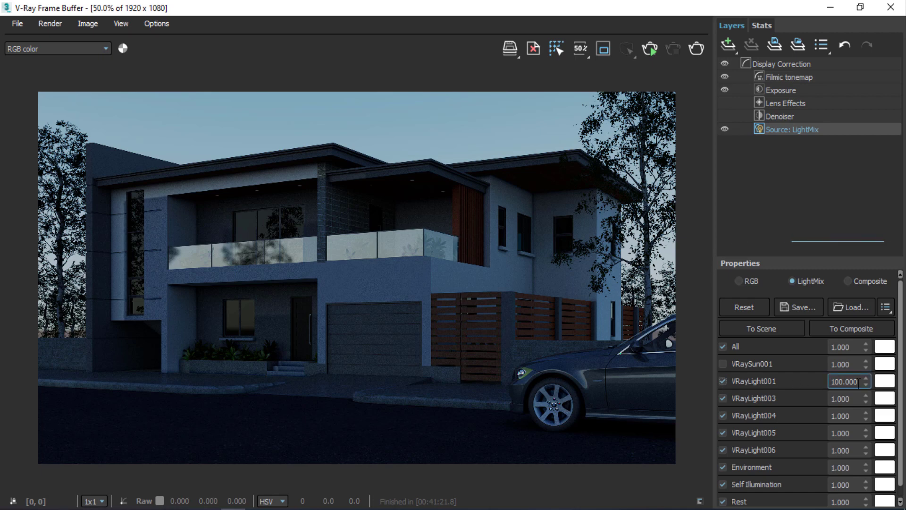
left_click_drag(803, 384, 804, 388)
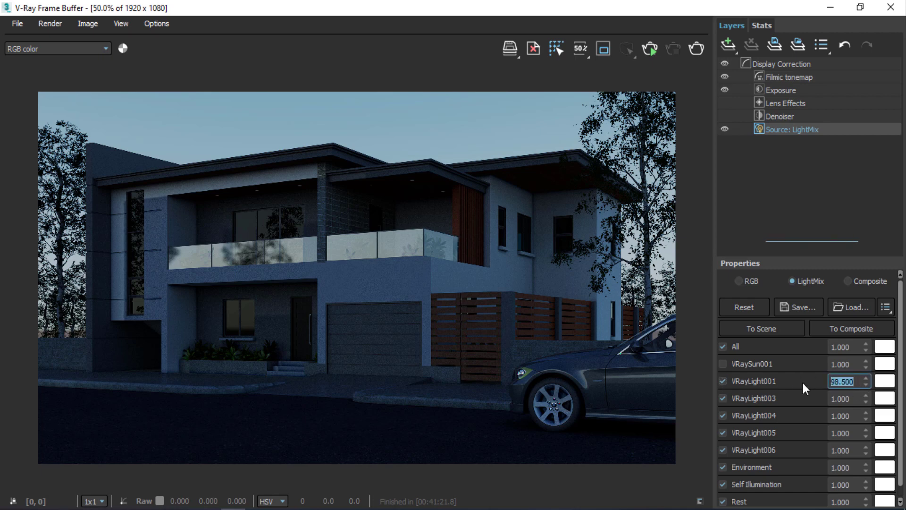
right_click(868, 387)
- Set VRayLight003's intensity to 10 and increase it to 100 in the light mix
key("Tab")
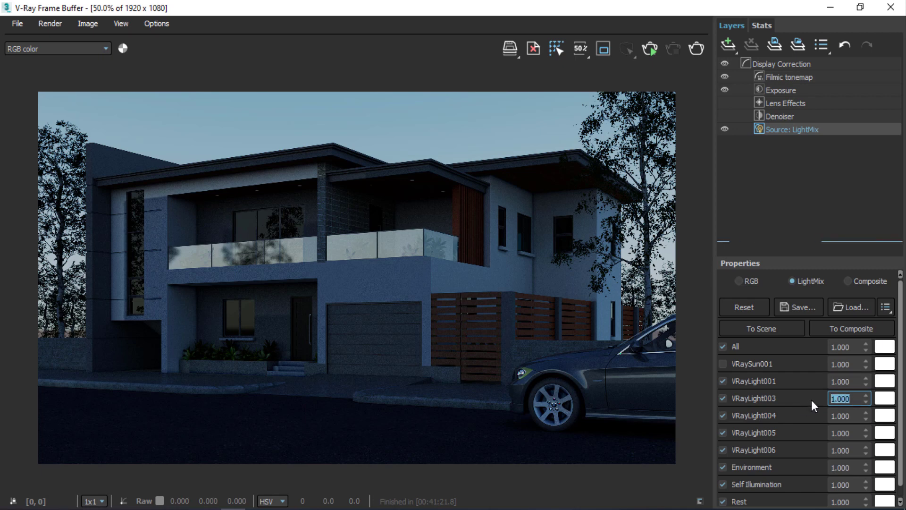
type("10")
key("Return")
type("100")
key("Return")
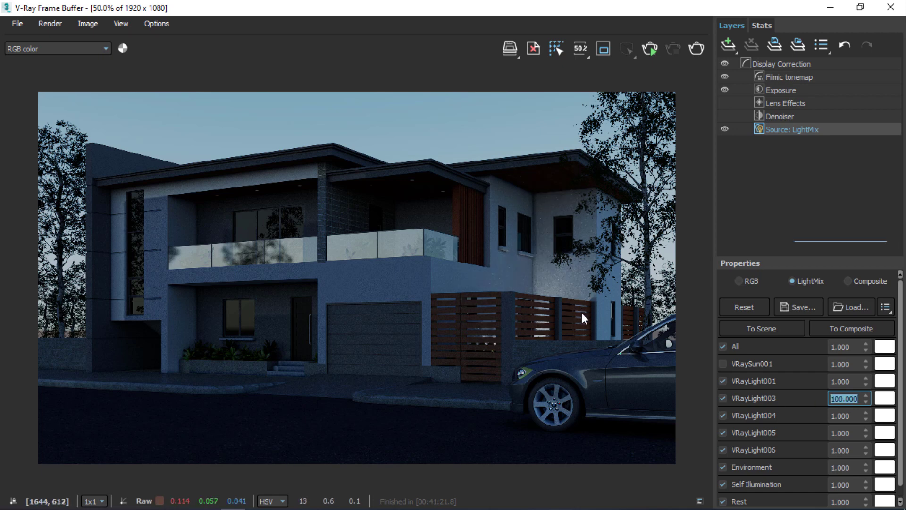
- Raise VRayLight001's intensity to 100 for comparison and return it to 1
double_click(841, 381)
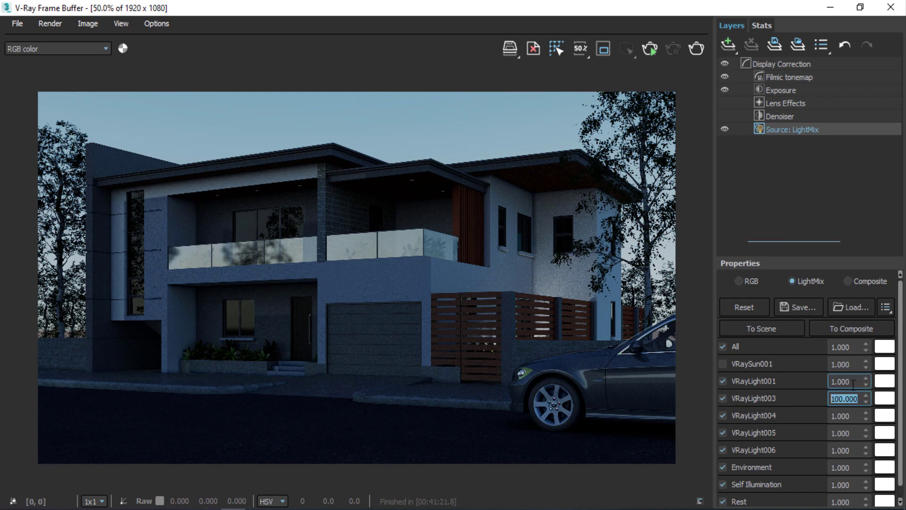
type("1")
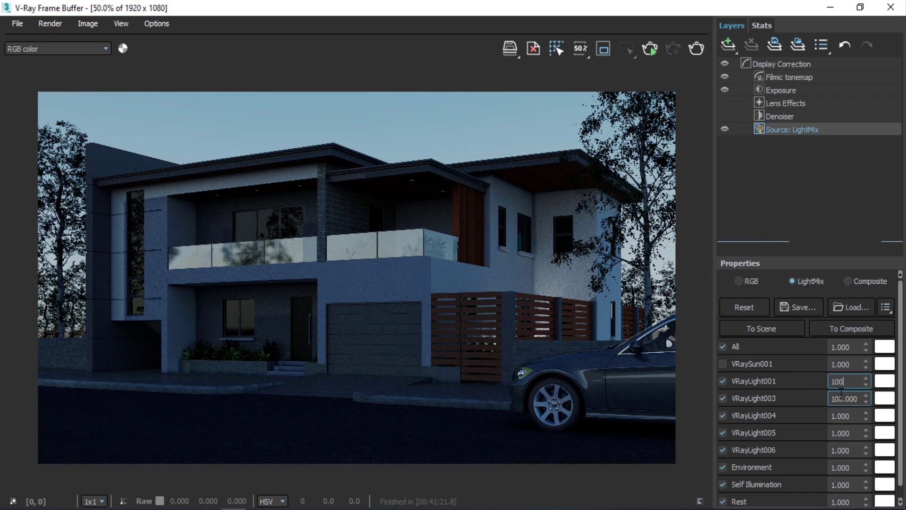
key("Return")
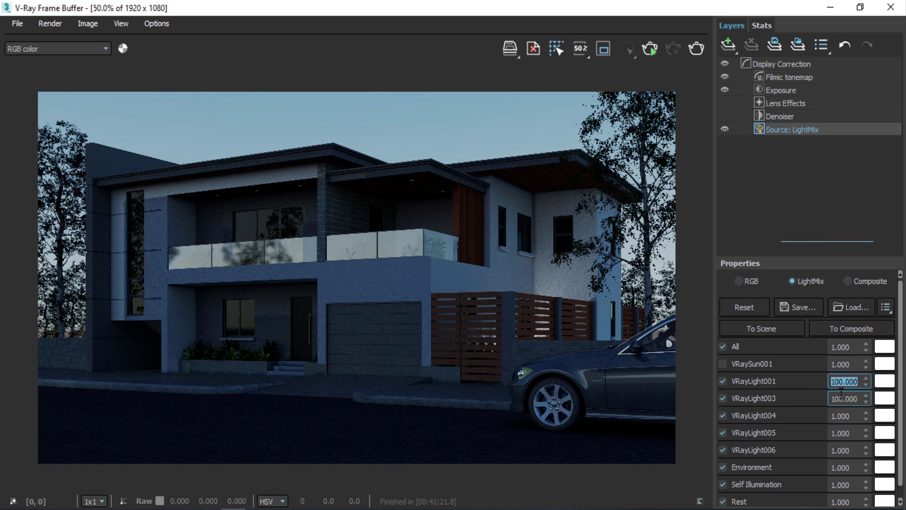
left_click(866, 385)
type("1")
key("Return")
- Try VRayLight003 intensities of 91, 241.5 and 214.5, compare with VRaySun001 off and on, and reset the light to 1
mouse_move(866, 398)
left_mouse_down()
mouse_move(872, 334)
mouse_move(876, 402)
left_mouse_up()
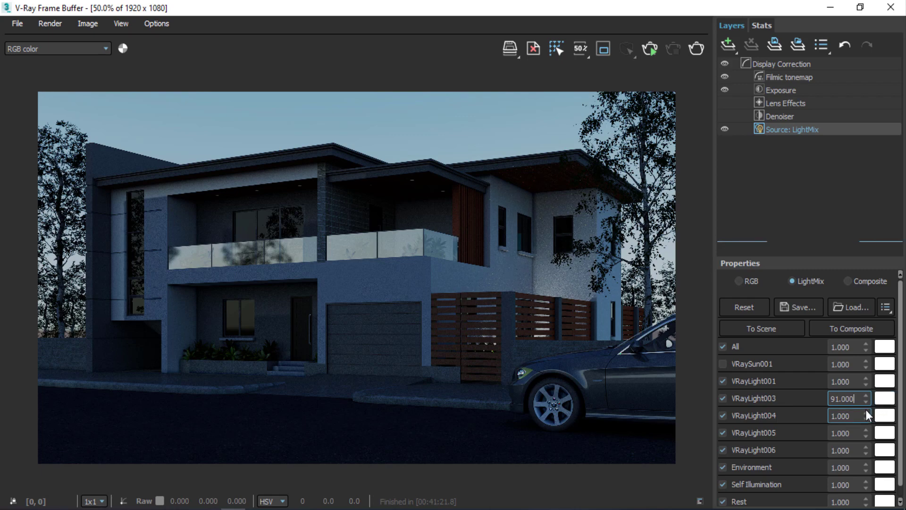
left_click(722, 362)
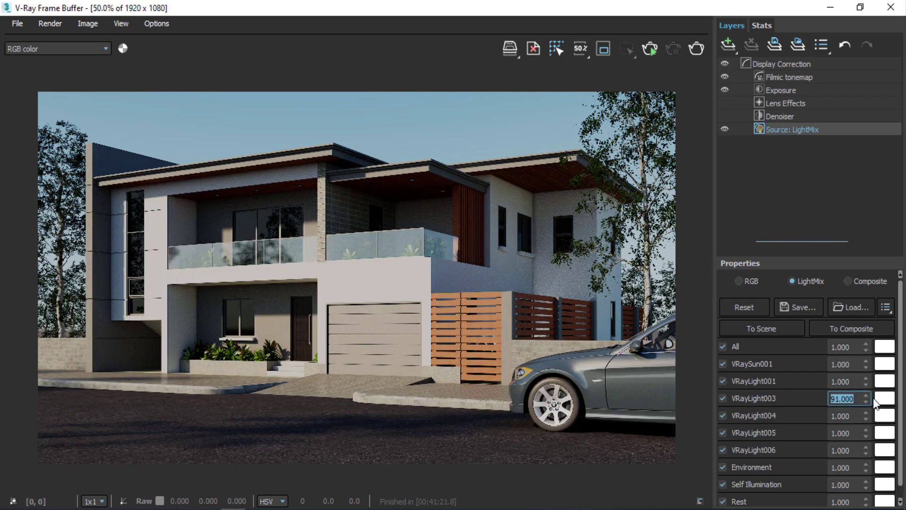
left_click_drag(867, 397, 905, 177)
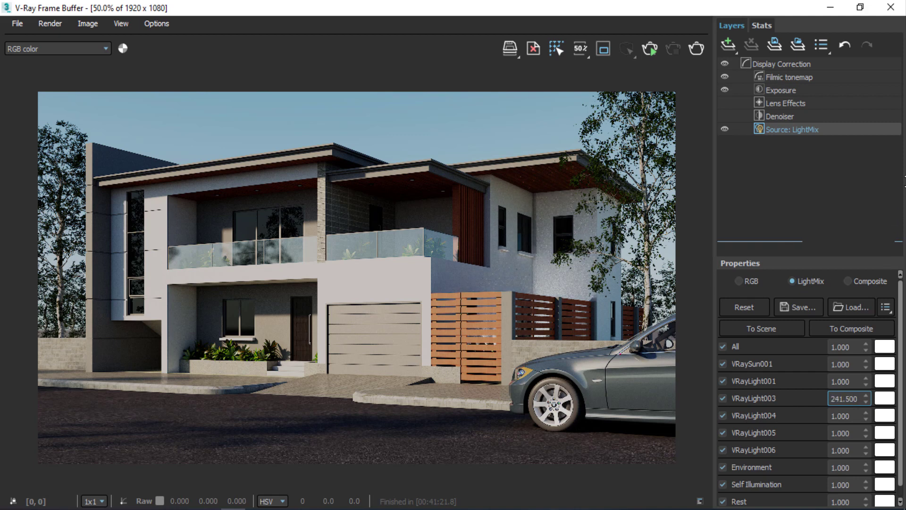
left_click_drag(905, 140, 904, 207)
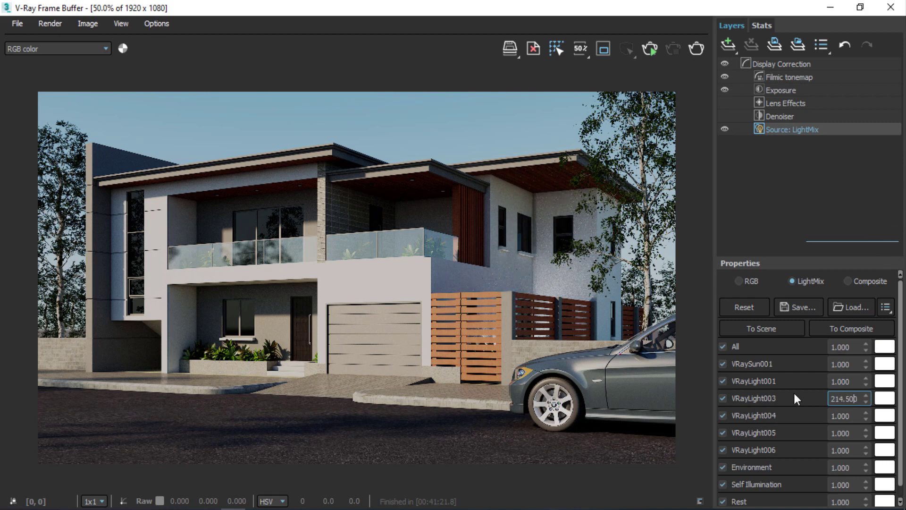
left_click(723, 364)
left_click(723, 363)
right_click(866, 401)
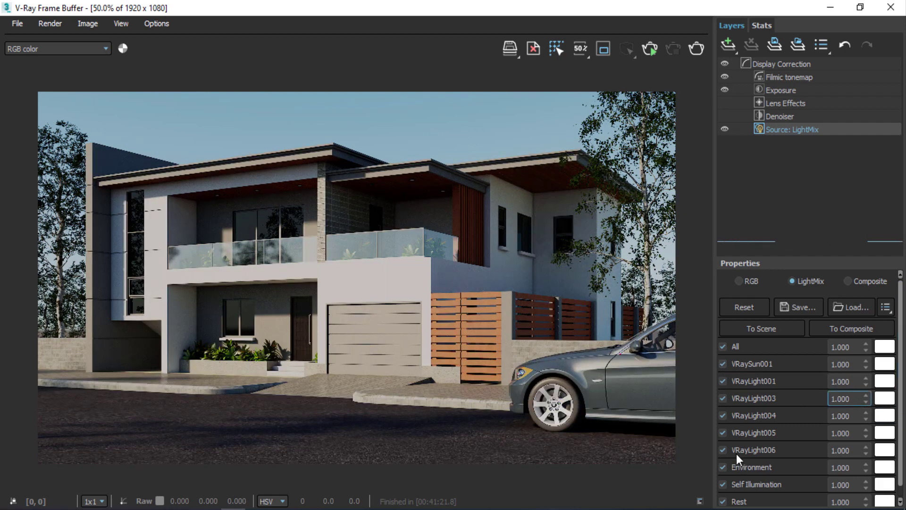
- With VRaySun001 off, raise VRayLight004 through 10 and 24.85 to 100, compare with the sun on and reset the light to 1
left_click(724, 364)
double_click(856, 418)
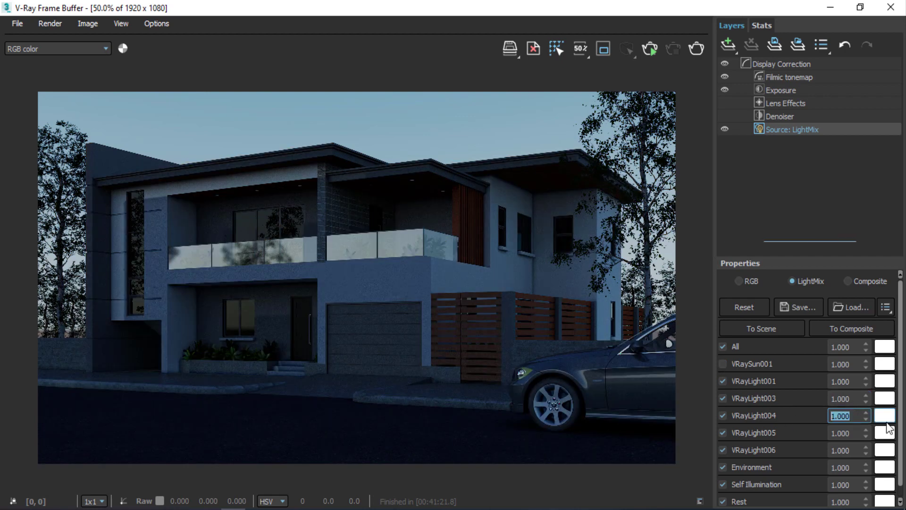
type("10")
key("Return")
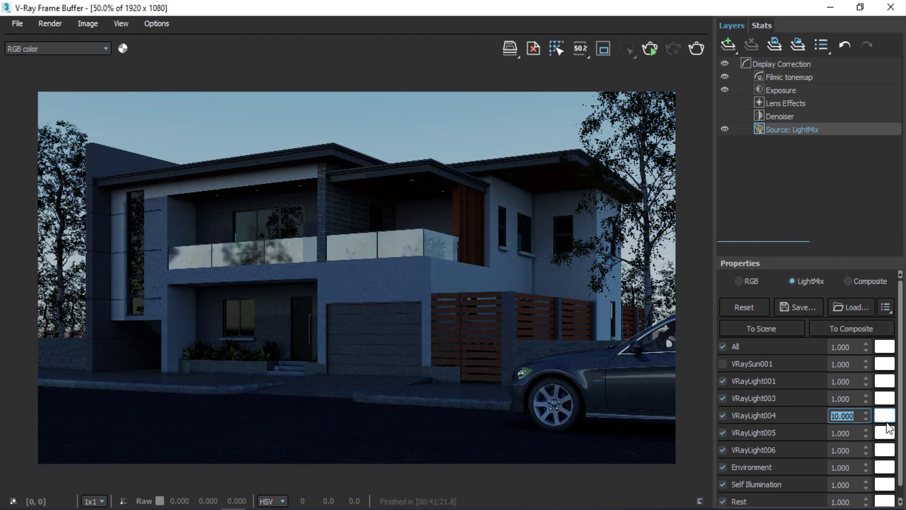
left_click_drag(866, 413, 899, 203)
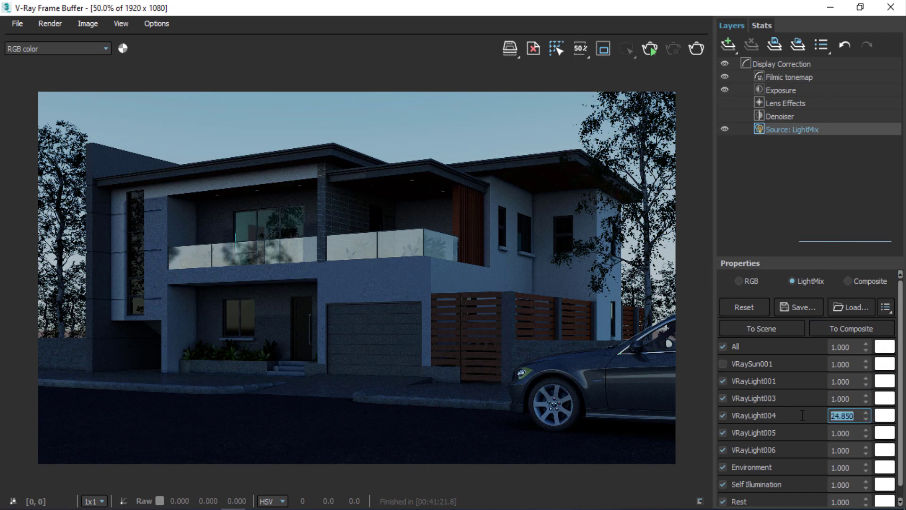
type("100")
key("Return")
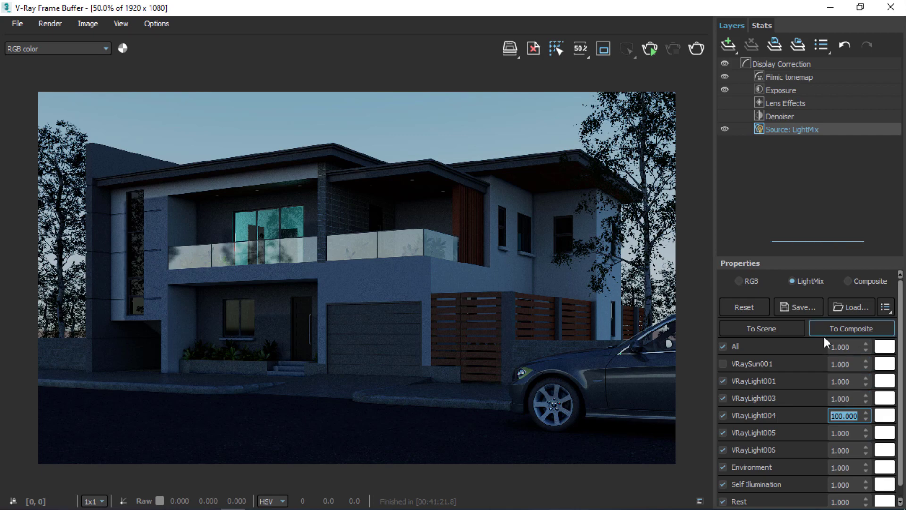
left_click(723, 364)
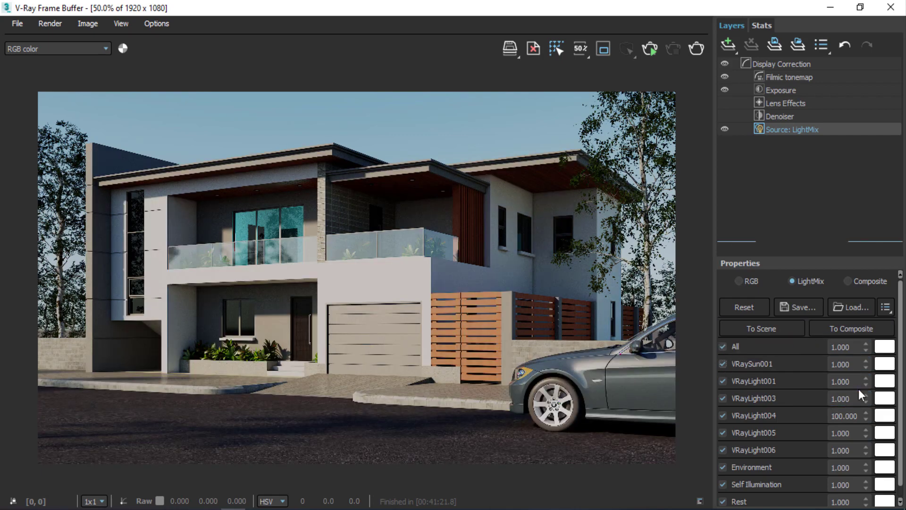
right_click(868, 417)
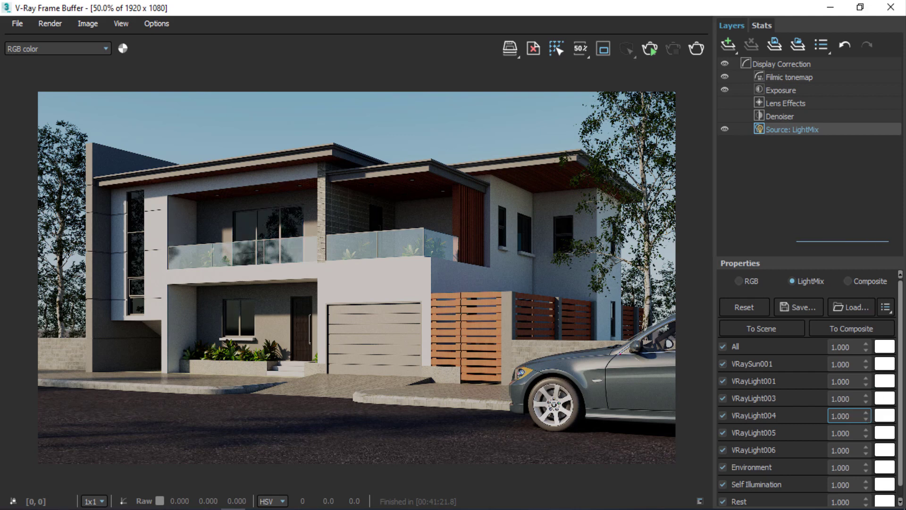
- Increase the Self Illumination intensity in the light mix through 2.615 and 5 to 10
scroll(901, 341, "down", 2)
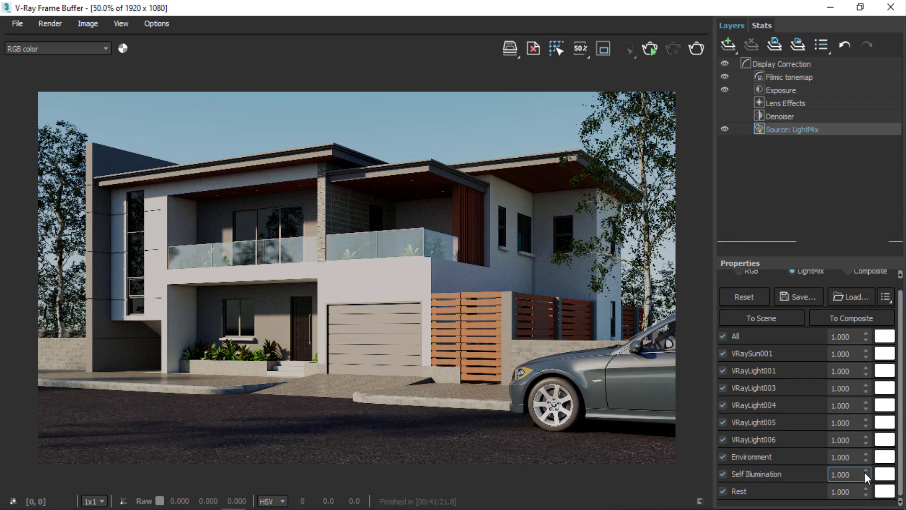
left_click_drag(864, 472, 859, 466)
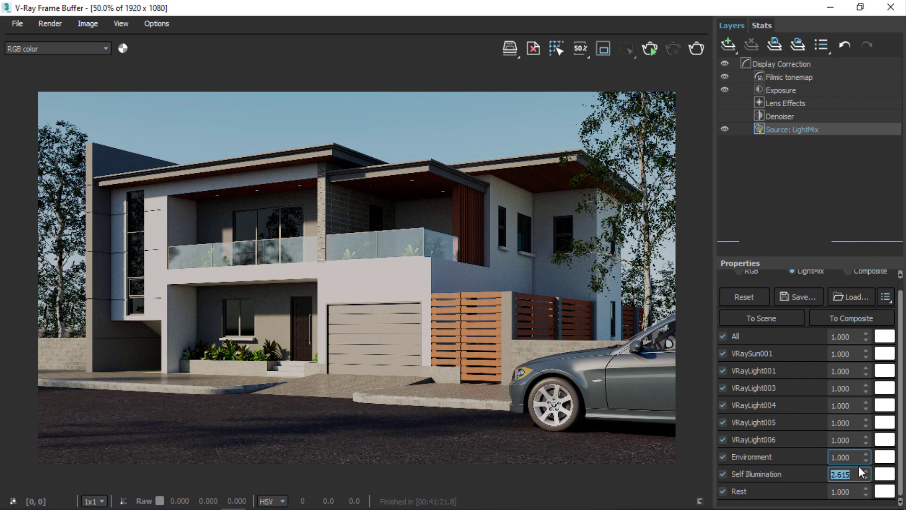
type("5")
key("Return")
type("10")
key("Return")
- Try intensities between 0.125 and 5.27 for the Rest entry of the light mix and leave it at 3.095
left_click_drag(866, 494, 866, 457)
type("2.685")
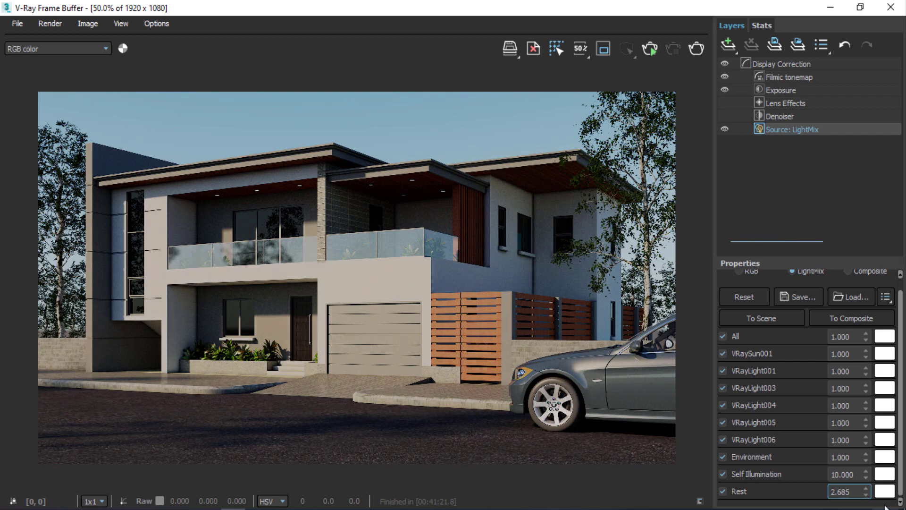
left_click_drag(866, 490, 904, 151)
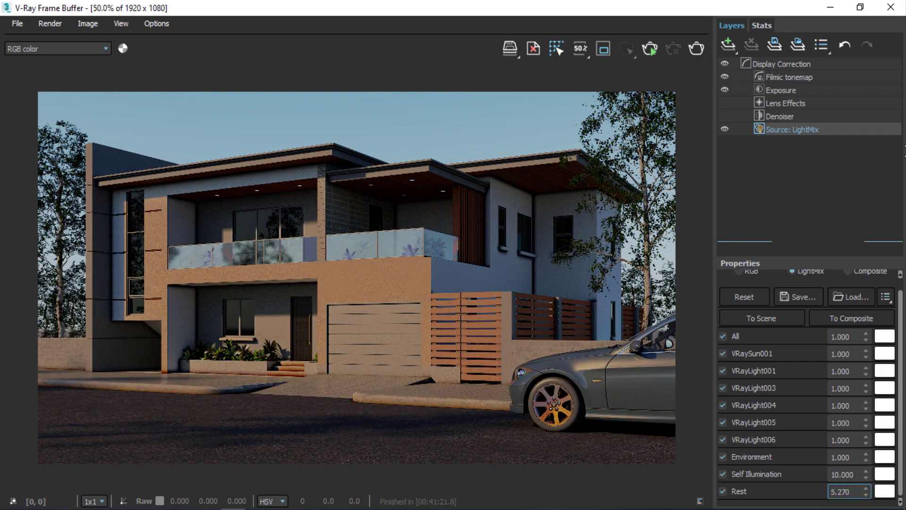
left_click_drag(905, 500, 905, 8)
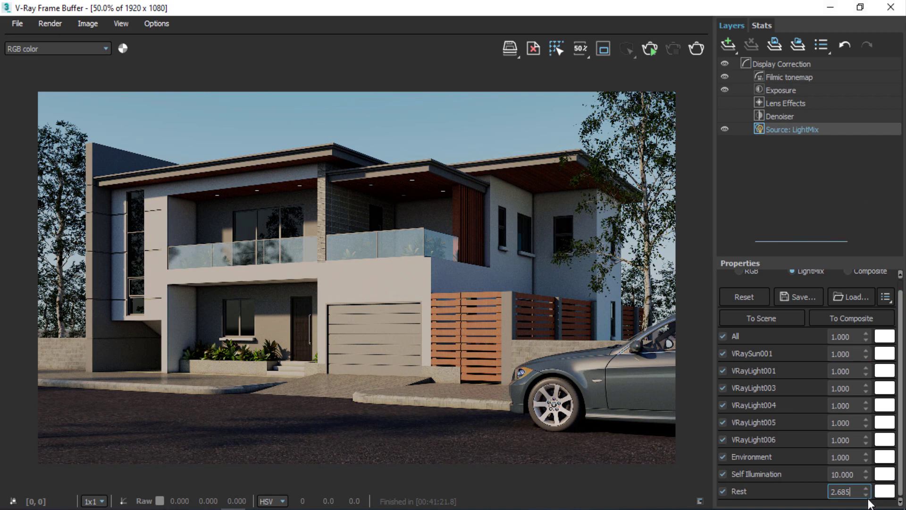
left_click_drag(866, 494, 898, 118)
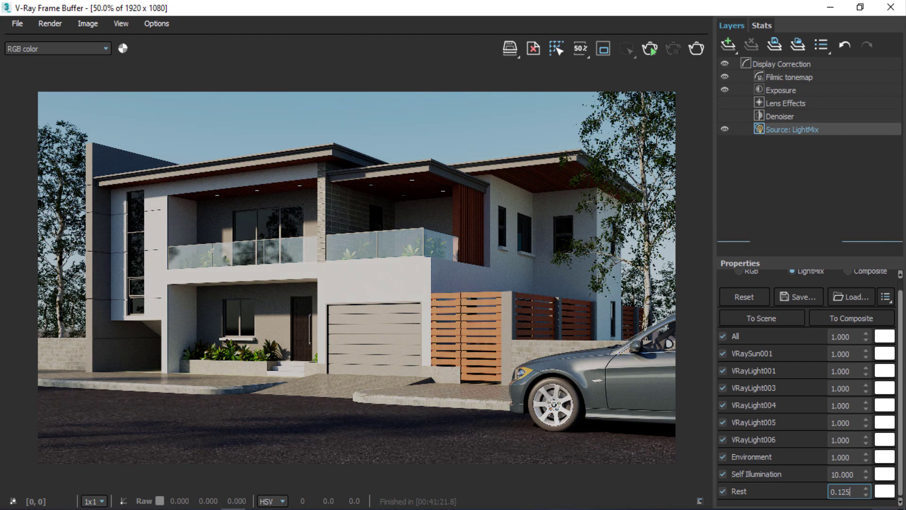
left_click_drag(866, 490, 900, 336)
left_click_drag(867, 499, 904, 192)
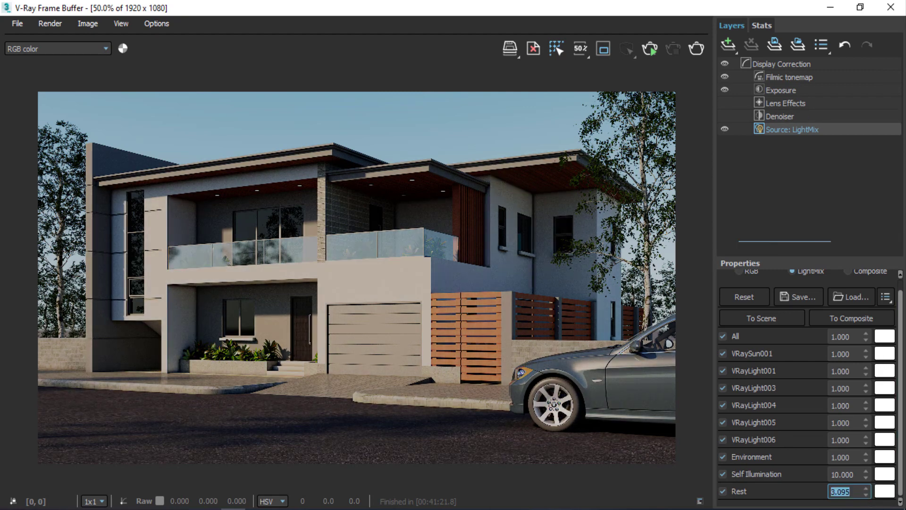
- Reset the Rest intensity to 1 and try Environment intensities of 2.24, 1.59 and 1.4 before resetting Environment to 1
right_click(865, 495)
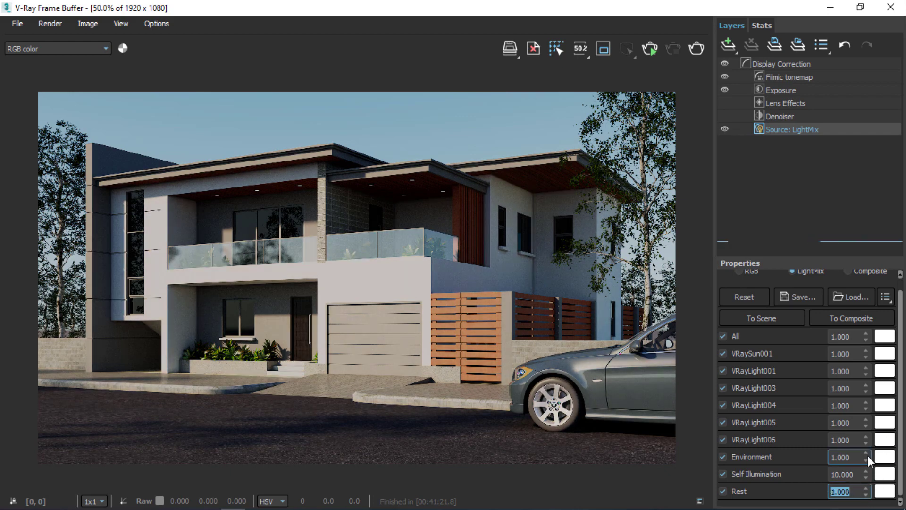
left_click_drag(866, 455, 884, 361)
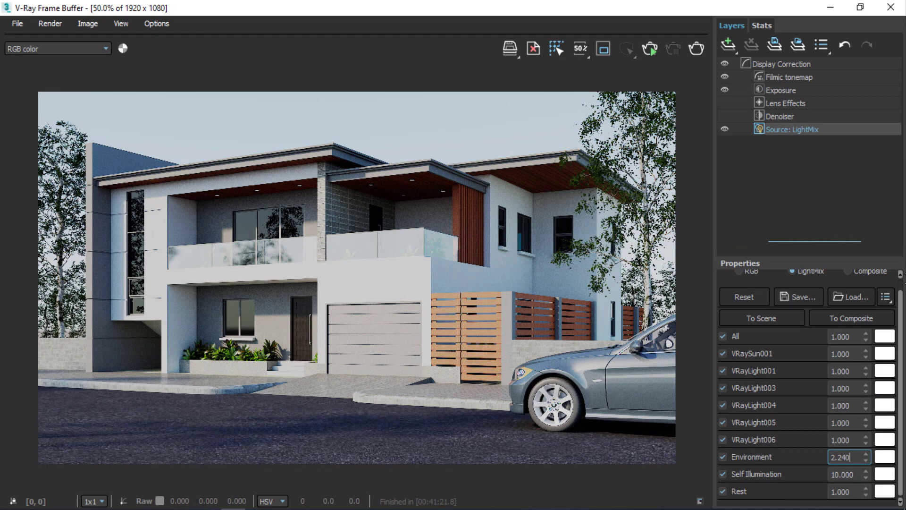
left_click_drag(904, 294, 905, 368)
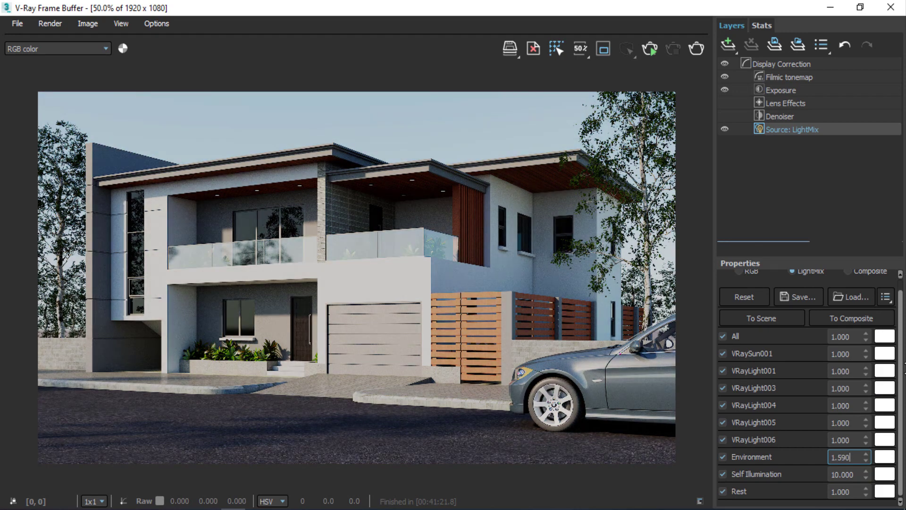
right_click(869, 459)
left_click(867, 452)
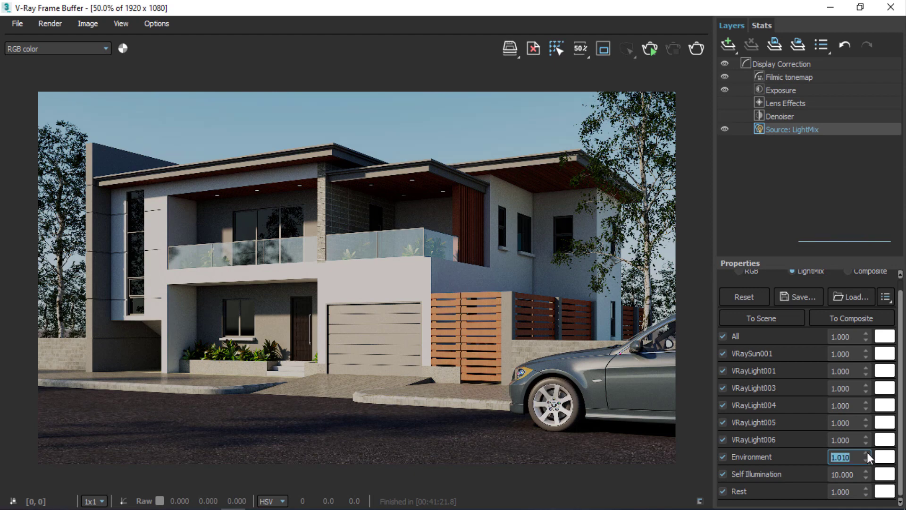
left_click_drag(867, 452, 869, 397)
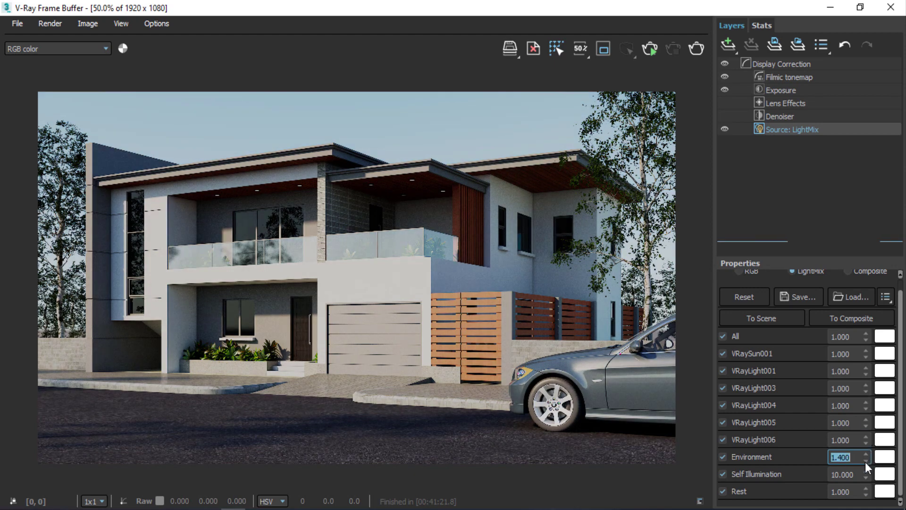
type("1.000")
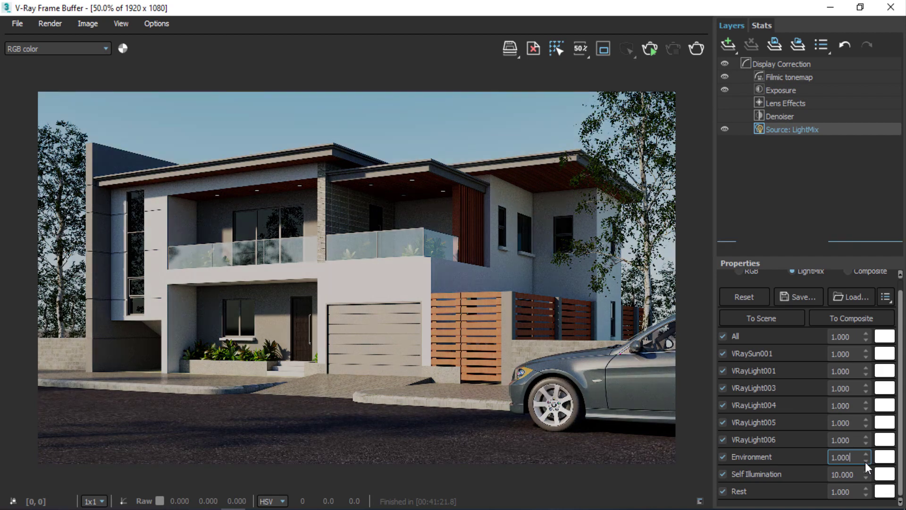
- Set the Exposure layer's Highlight Burn to 0.308
left_click(774, 89)
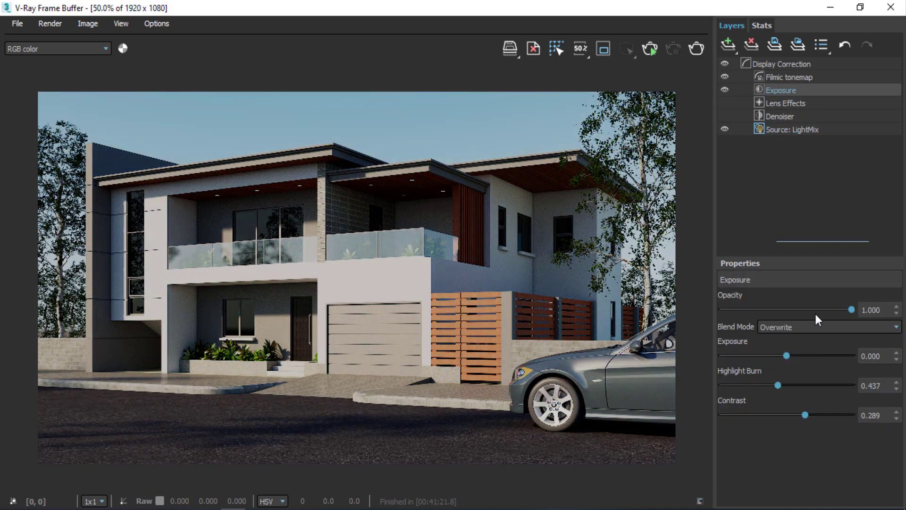
mouse_move(778, 385)
left_mouse_down()
mouse_move(709, 386)
mouse_move(895, 391)
mouse_move(753, 394)
mouse_move(764, 386)
mouse_move(748, 376)
mouse_move(818, 385)
mouse_move(785, 386)
left_mouse_up()
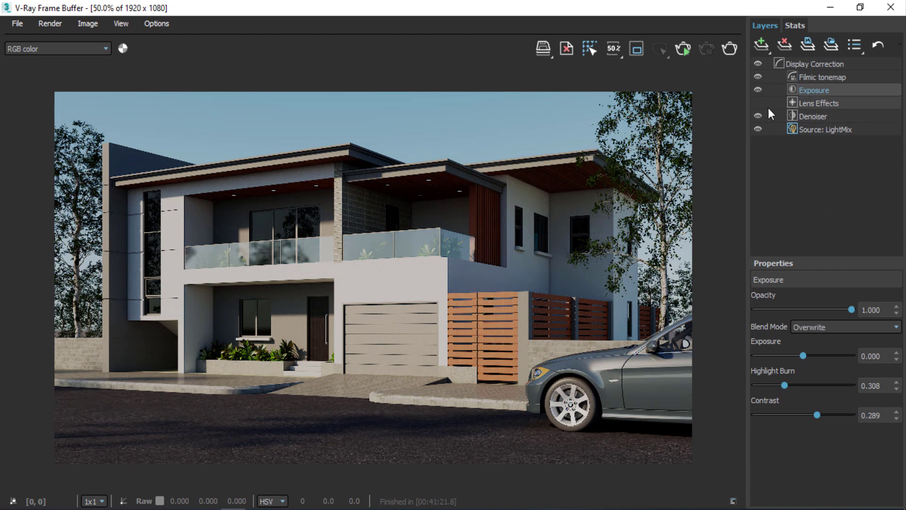
- Try the Lens Effects bloom/glare effect with size 100 and a higher intensity, and disable it again
left_click(806, 103)
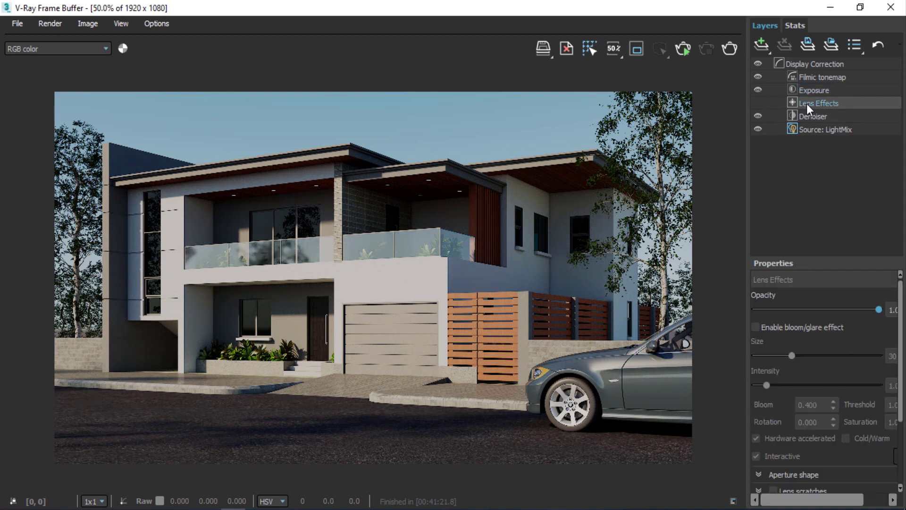
left_click(755, 327)
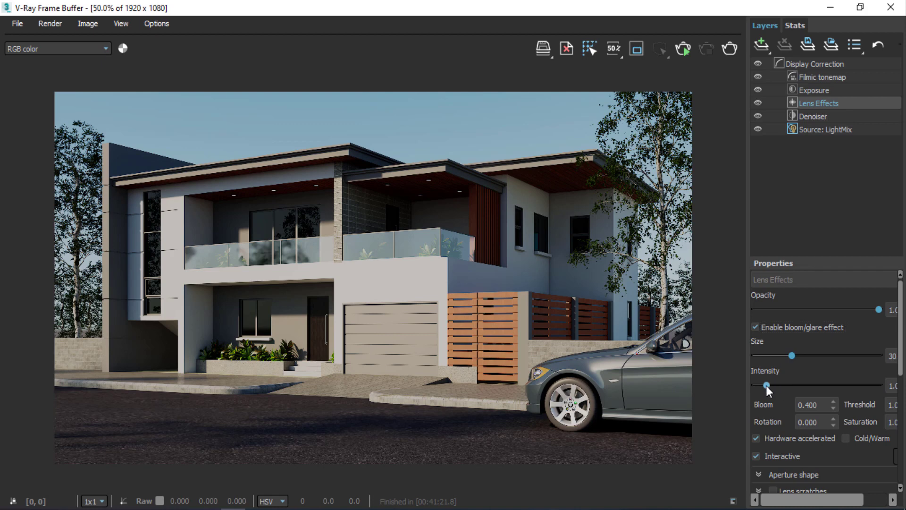
left_click_drag(766, 385, 883, 359)
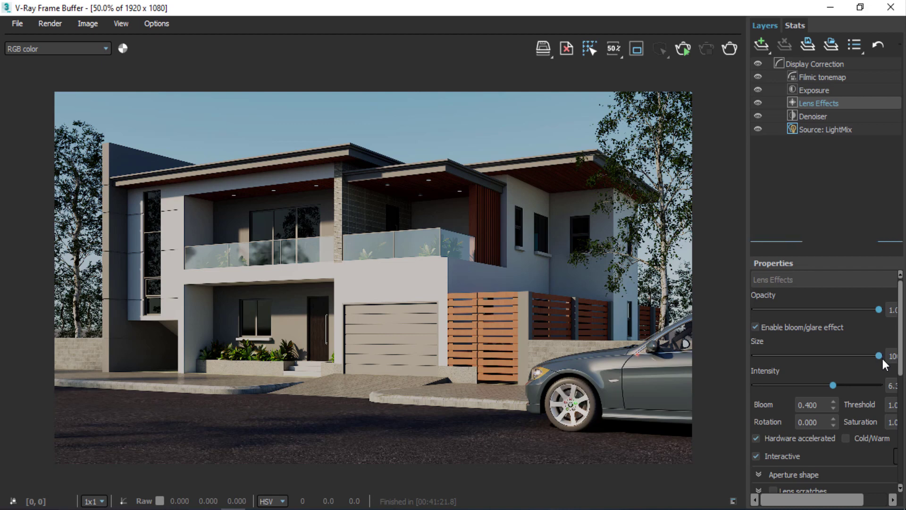
left_click(757, 328)
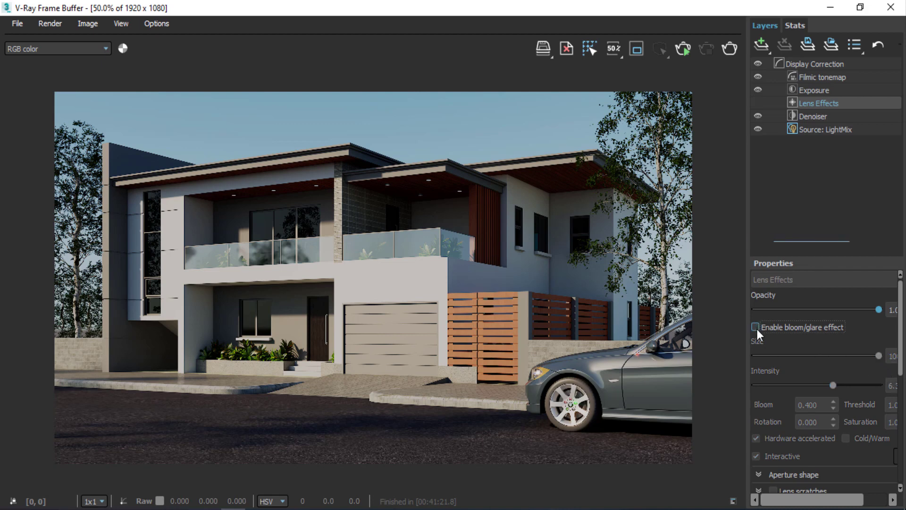
left_click(817, 188)
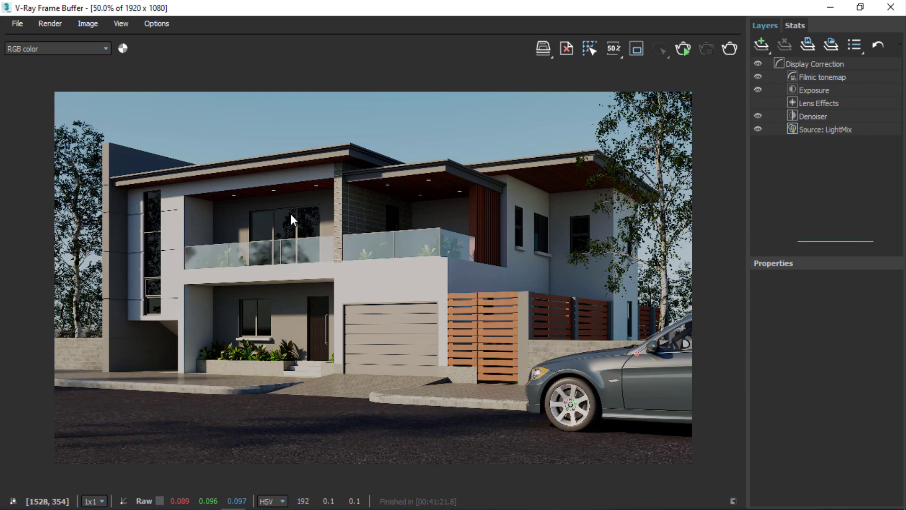
scroll(244, 188, "up", 3)
scroll(245, 188, "down", 1)
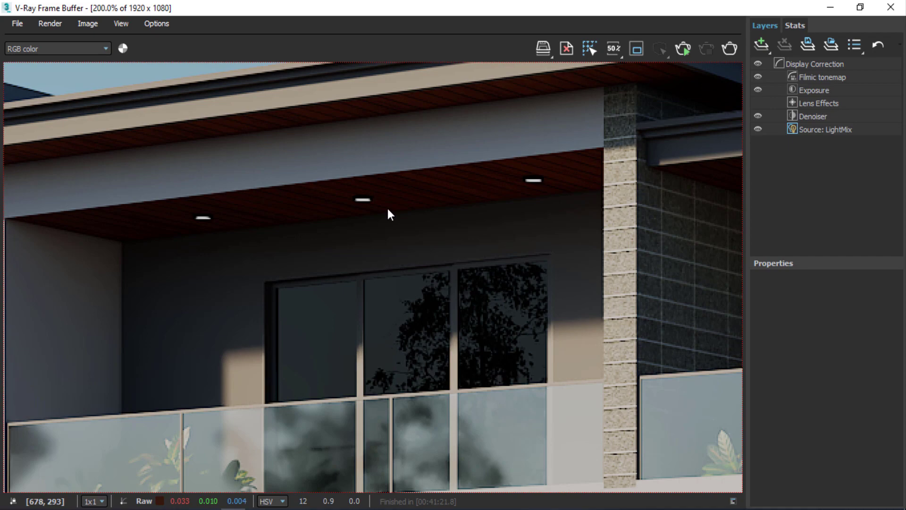
scroll(388, 210, "down", 2)
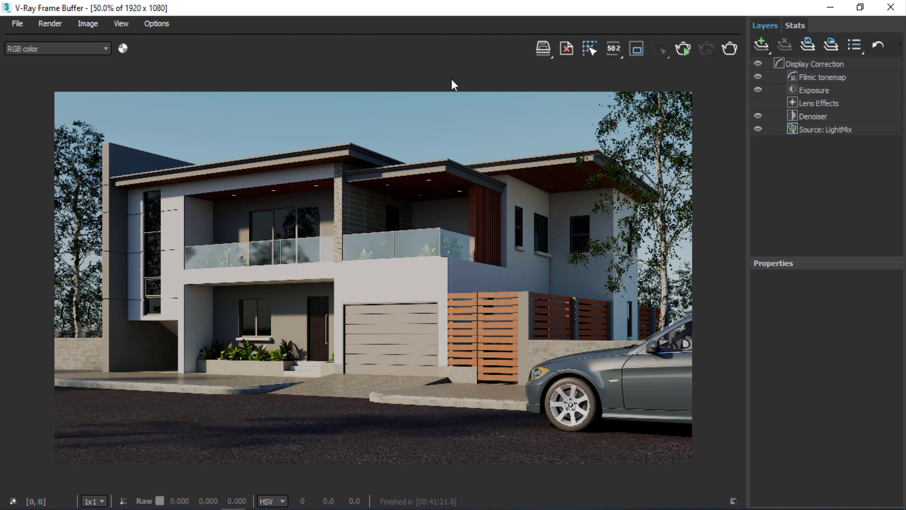
- Save the current RGB color channel as a JPEG named exterior in the Exterior render folder
left_click(547, 56)
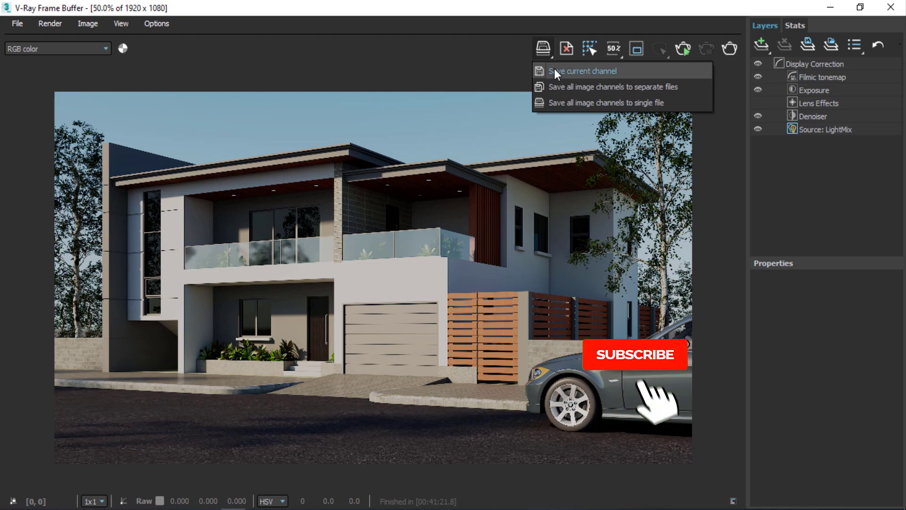
left_click(554, 71)
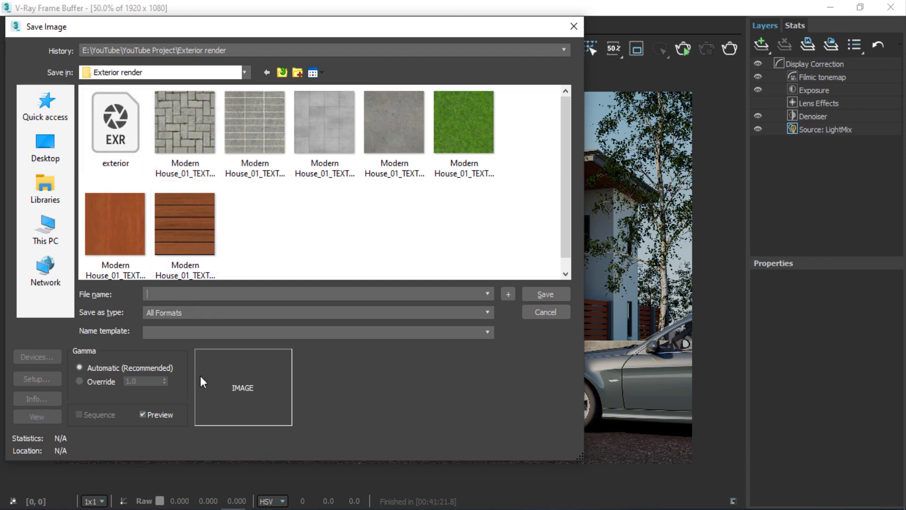
type("ext")
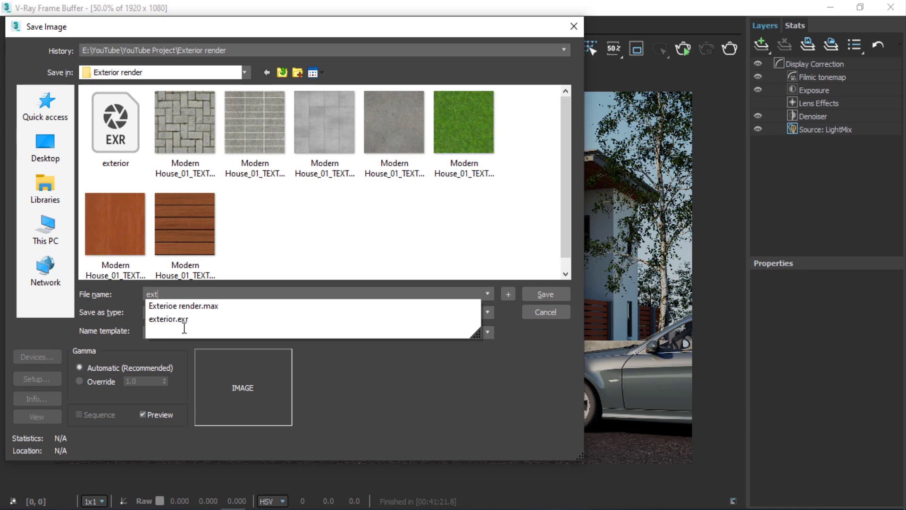
type("erior")
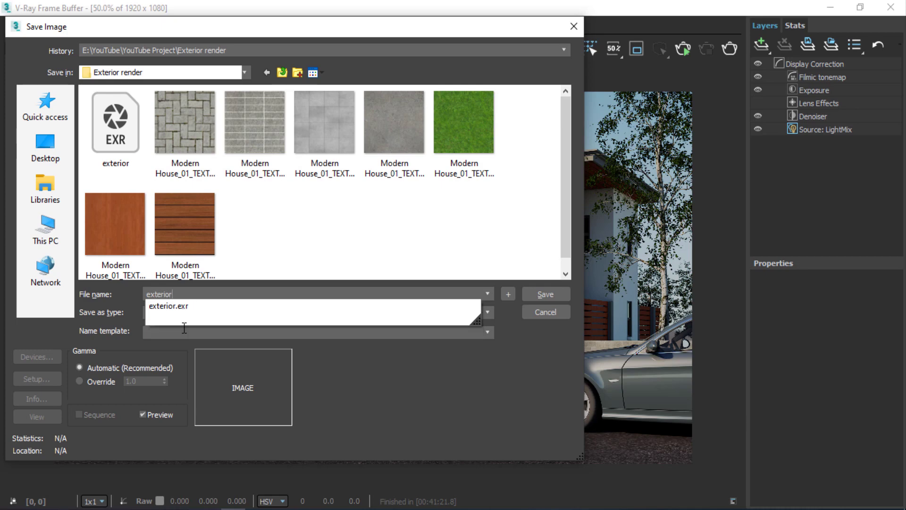
left_click(245, 225)
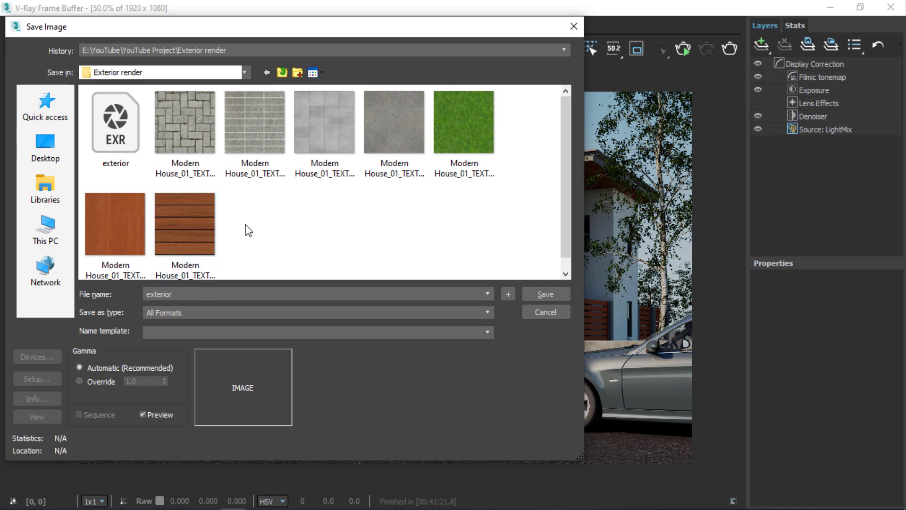
left_click(259, 313)
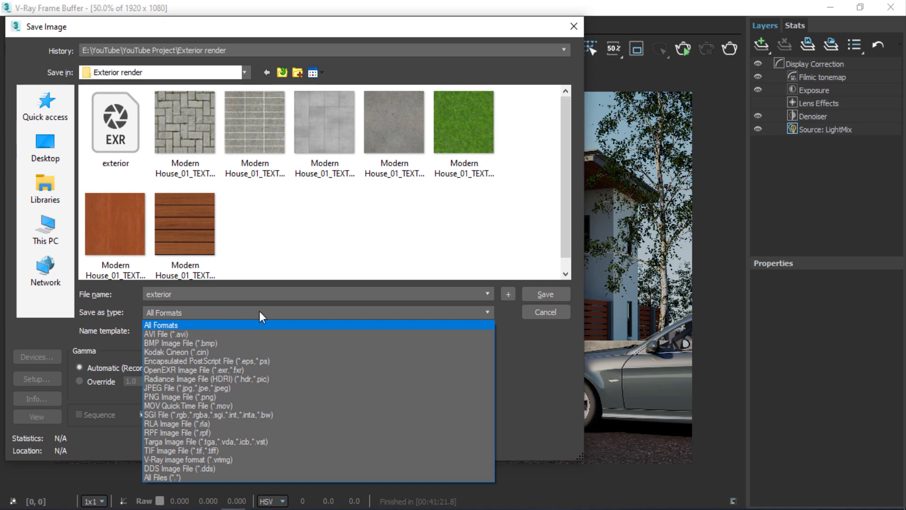
left_click(236, 387)
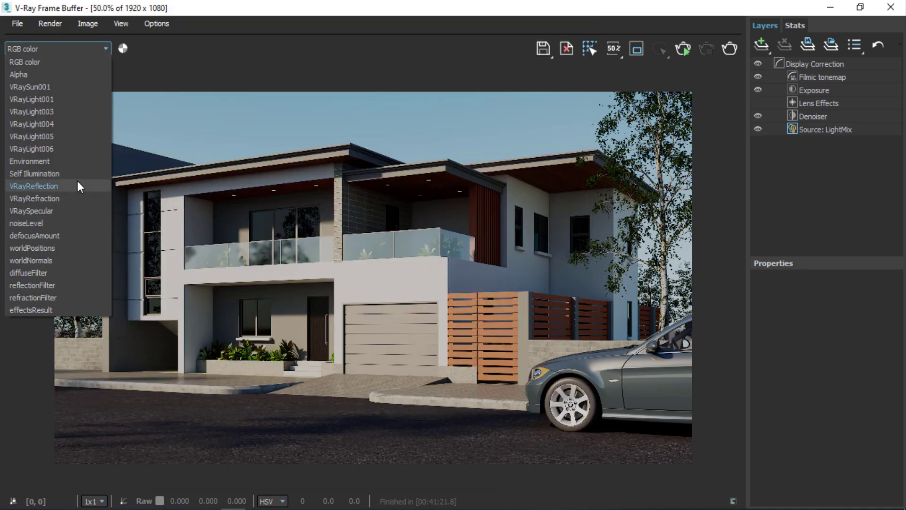
- Display the VRaySpecular channel and save it as a JPEG named exterior spe
left_click(73, 213)
left_click(543, 48)
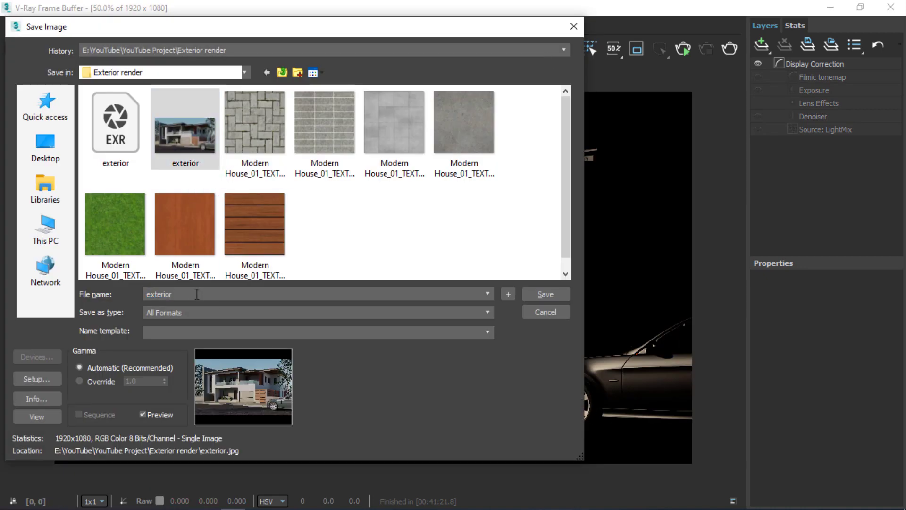
type("se")
type("e")
left_click(296, 312)
left_click(302, 388)
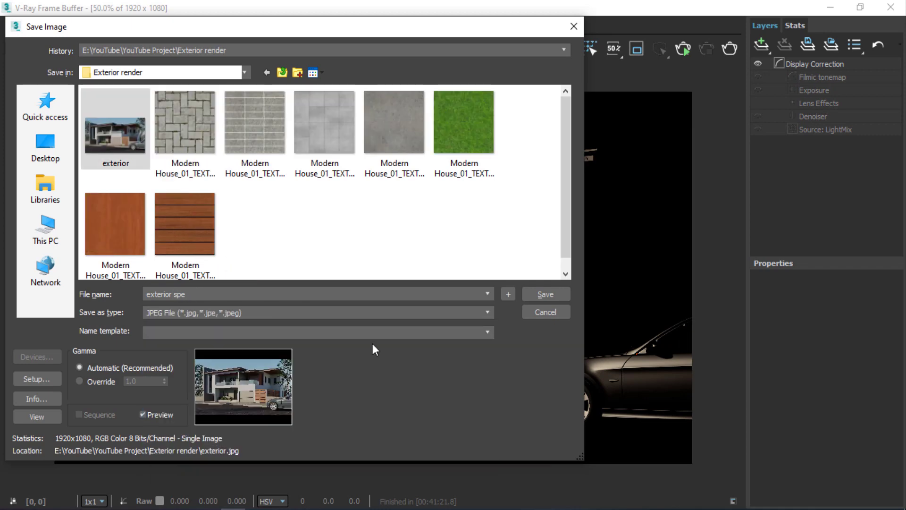
left_click(539, 290)
- Display the VRayReflection channel and save it as a JPEG named exterior ref
left_click(95, 50)
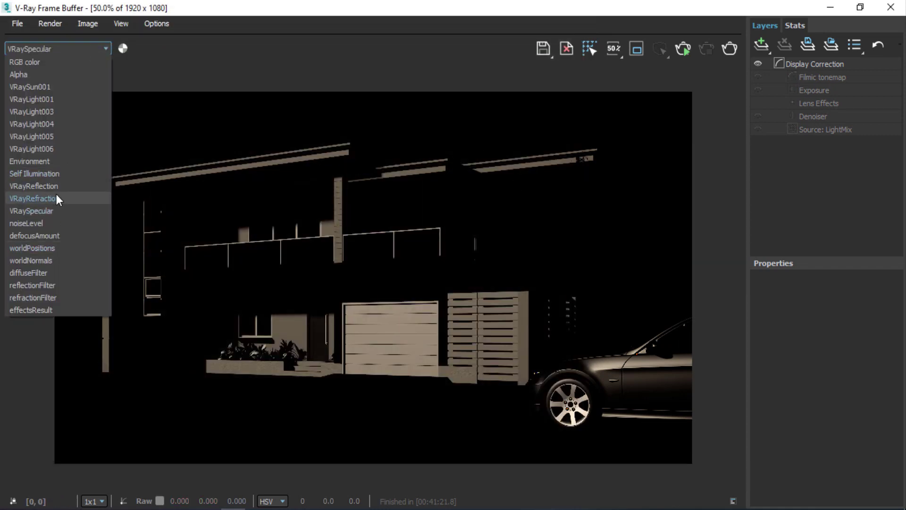
left_click(56, 194)
left_click(543, 48)
left_click(115, 135)
double_click(180, 294)
type("ref")
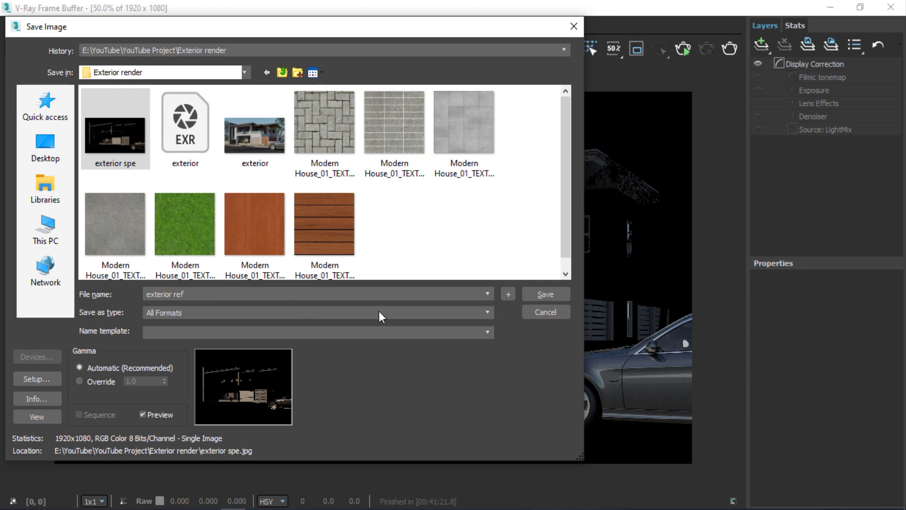
left_click(378, 313)
left_click(331, 389)
left_click(542, 299)
- Display the VRayRefraction channel and save it as a JPEG named exterior refa
left_click(66, 52)
left_click(85, 77)
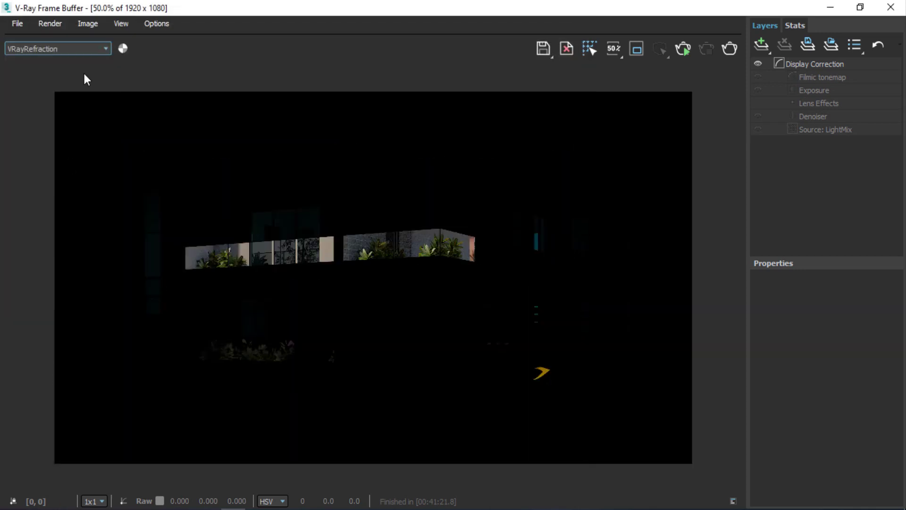
left_click(543, 48)
left_click(193, 295)
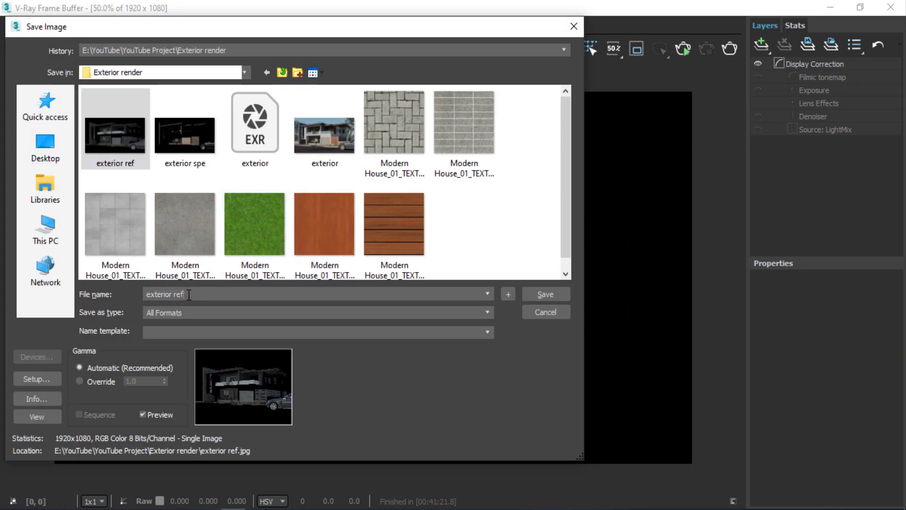
left_click(486, 313)
left_click(331, 388)
left_click(557, 294)
key("Return")
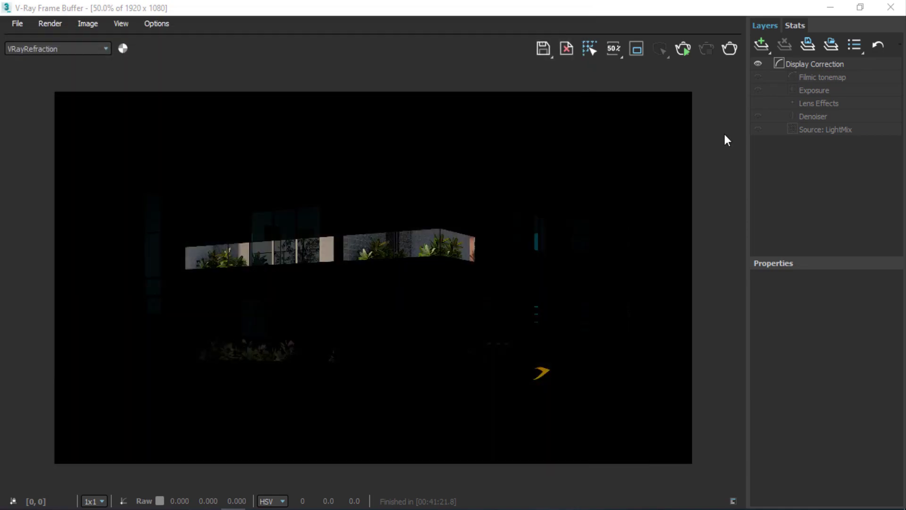
- Switch to the Exterior render folder in File Explorer and open exterior.jpg in Photoshop
left_click(208, 500)
left_click_drag(211, 199, 389, 99)
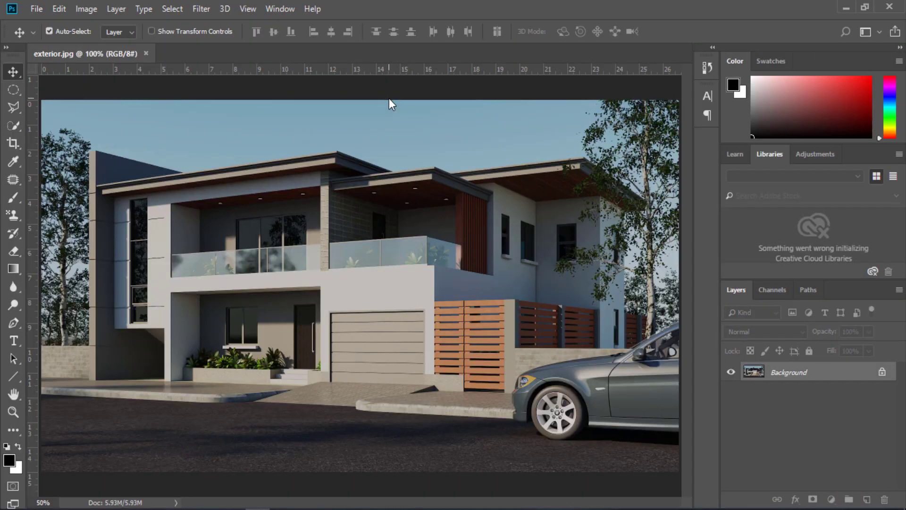
- Place the exterior ref, exterior refa and exterior spe images from the Exterior render folder into the exterior.jpg document as layers
left_click(209, 500)
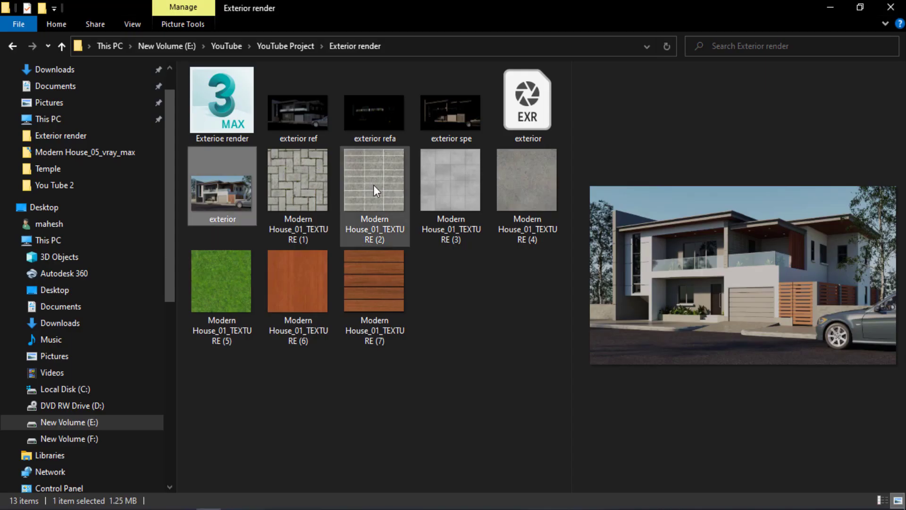
left_click(314, 120)
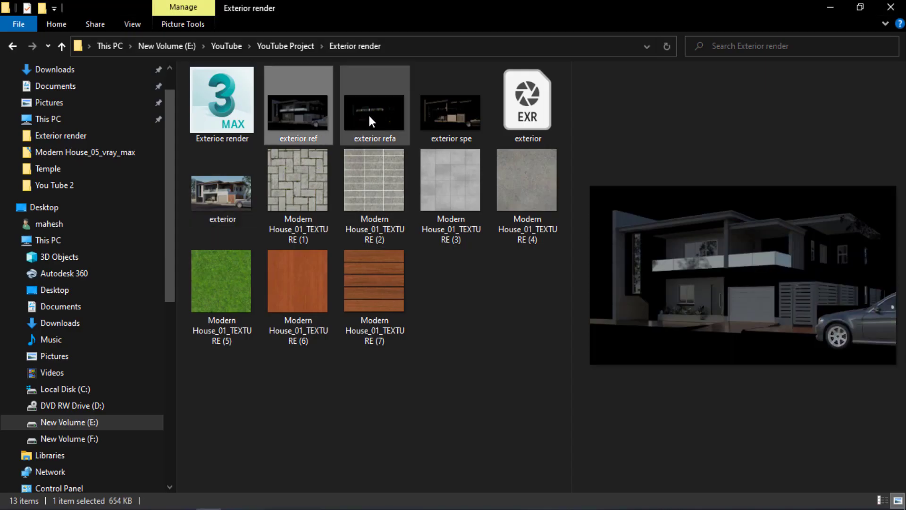
left_click(438, 114, "shift")
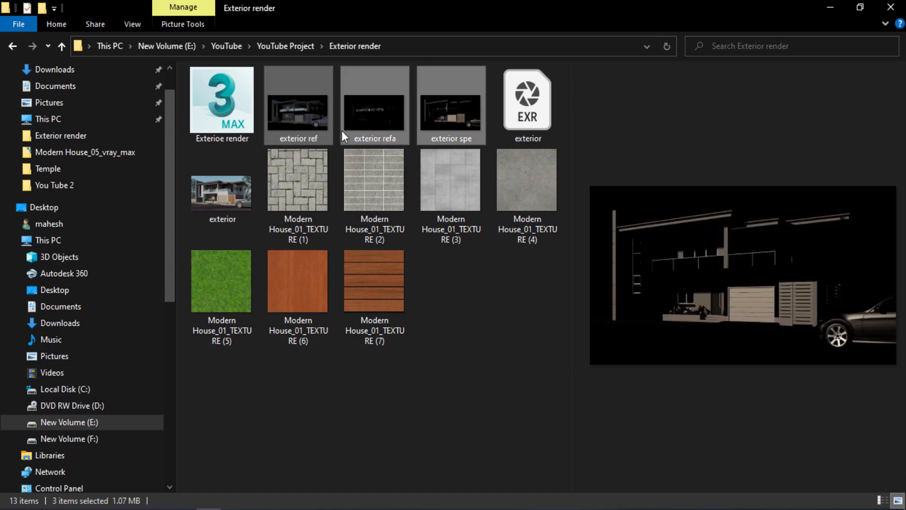
left_click_drag(310, 115, 296, 313)
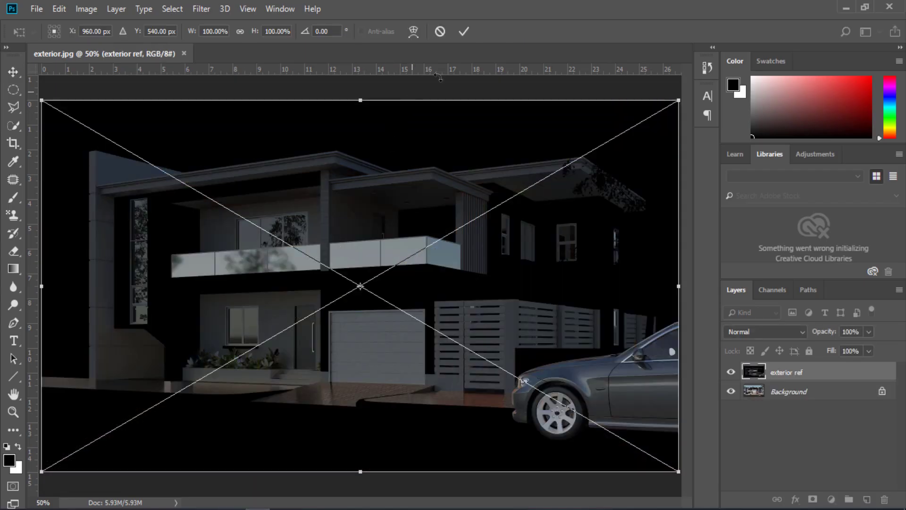
left_click(469, 33)
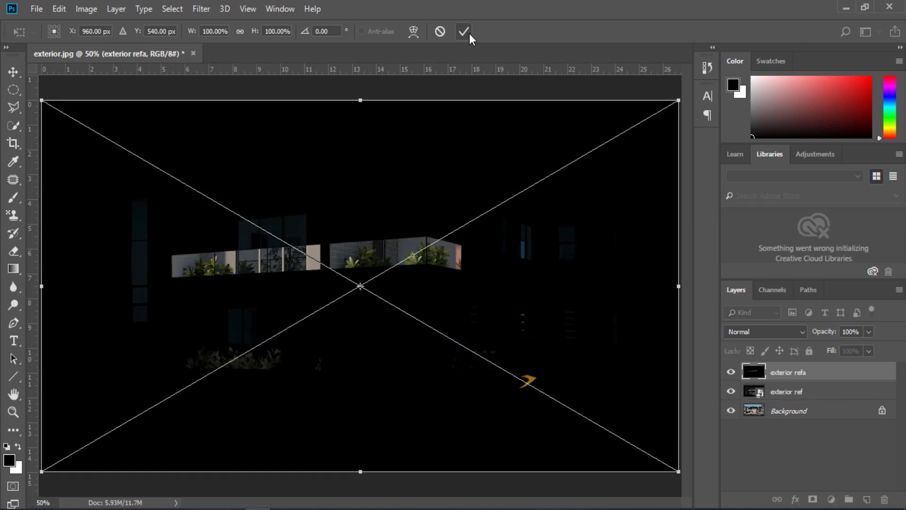
left_click(469, 31)
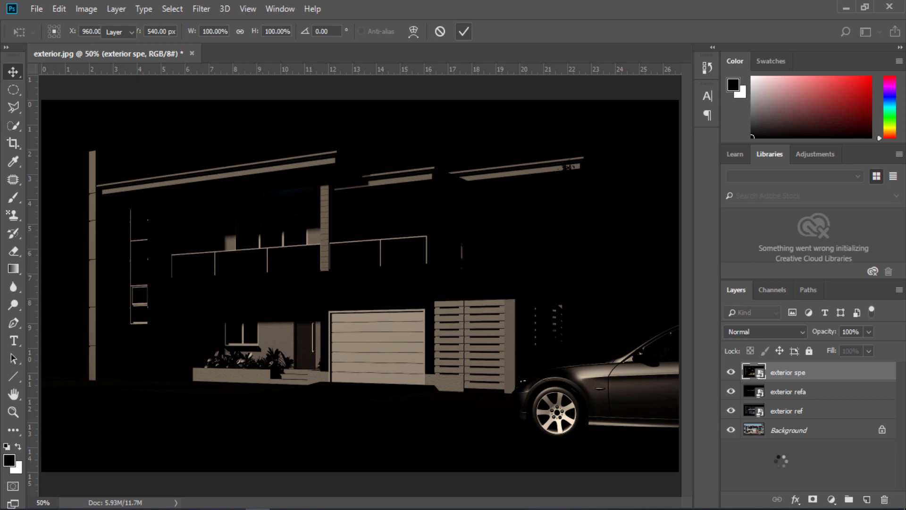
- Duplicate the Background layer and hide the original Background, exterior spe and exterior refa layers
left_click_drag(789, 430, 867, 499)
left_click(755, 477)
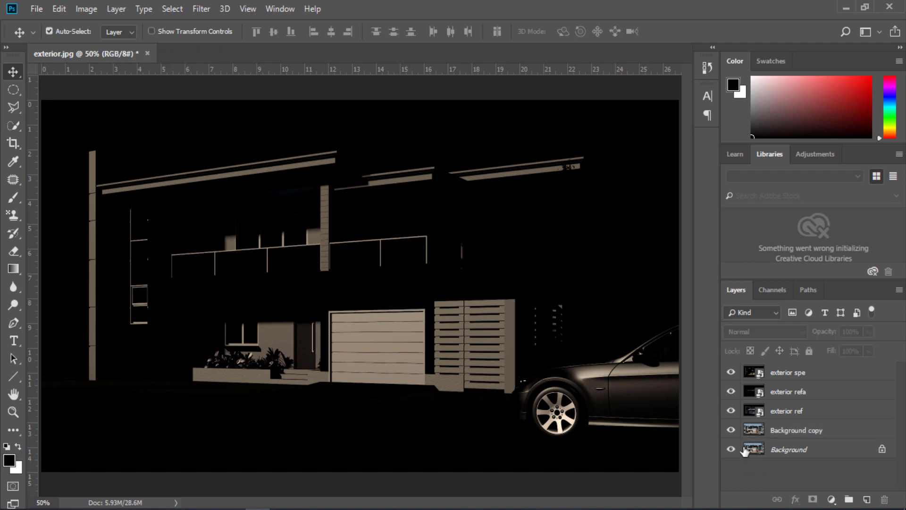
left_click(731, 449)
left_click(730, 372)
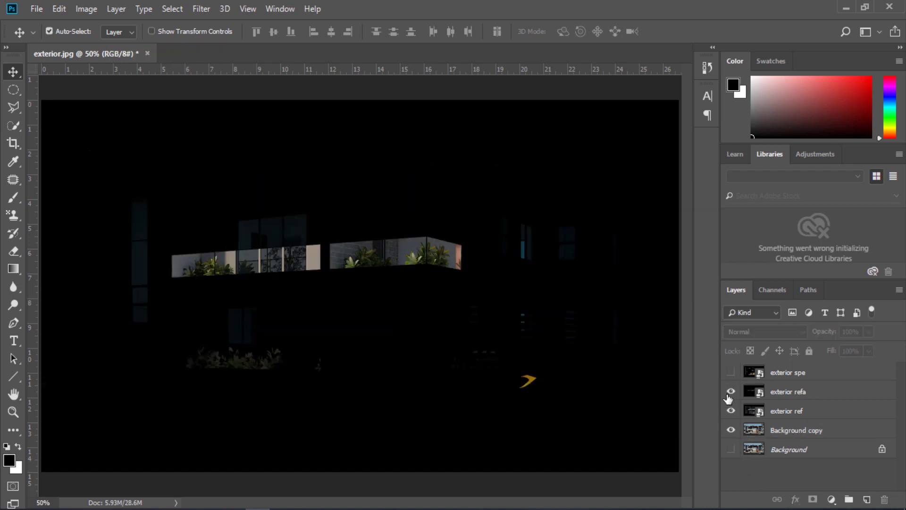
left_click(731, 391)
- Set the exterior ref layer's blend mode to Screen
left_click(778, 416)
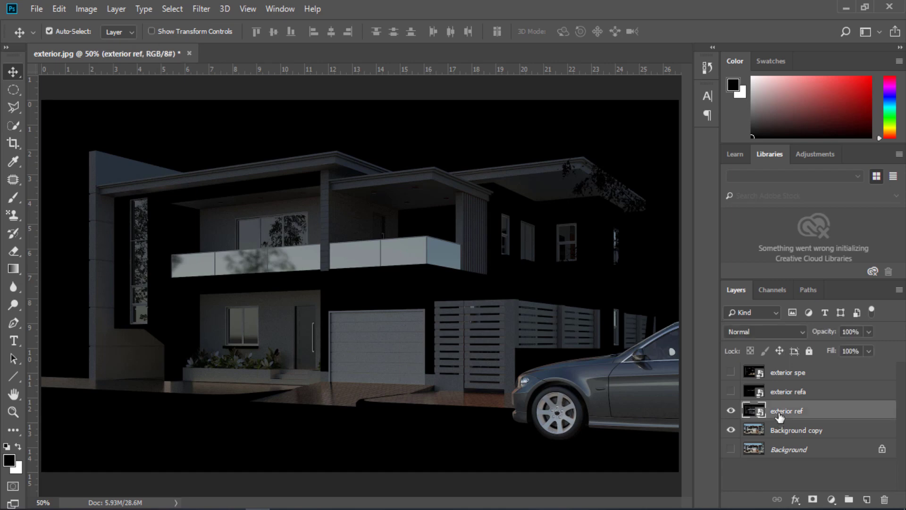
left_click(773, 333)
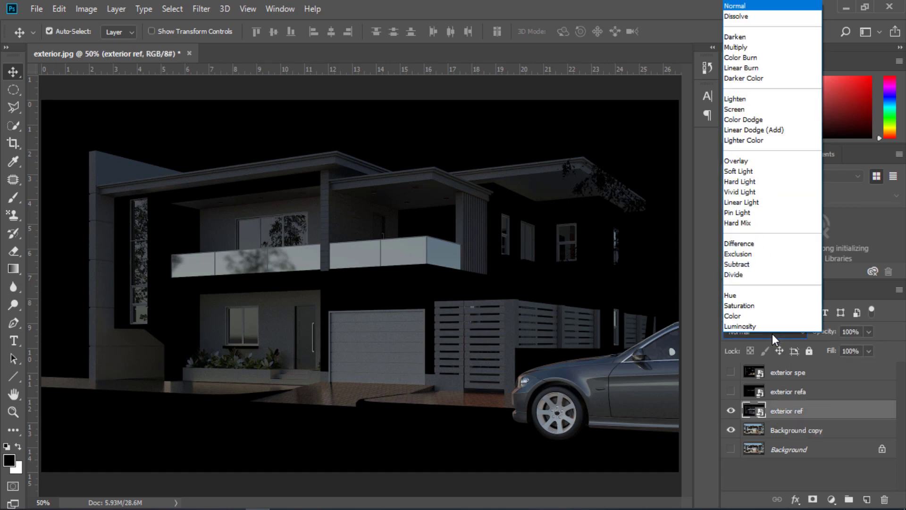
left_click(747, 108)
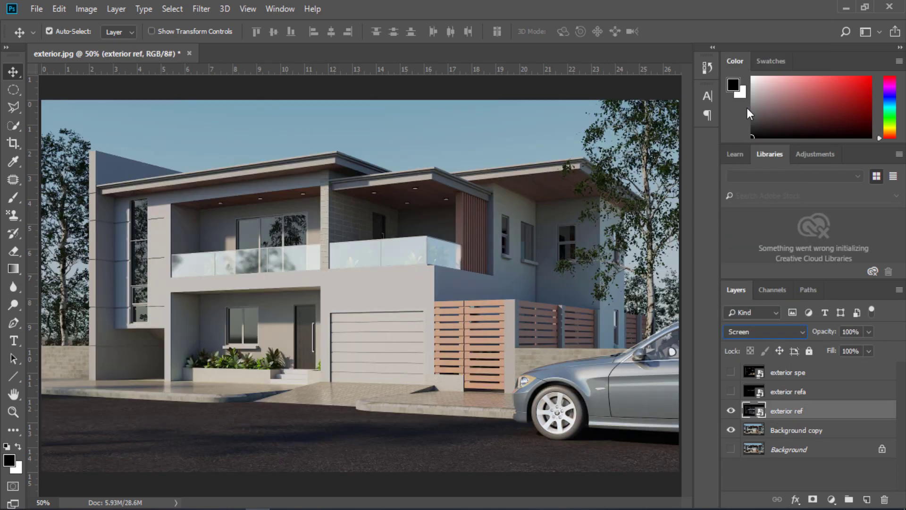
- Compare the whole house image with and without the exterior ref layer, leaving the layer hidden
left_click(730, 411)
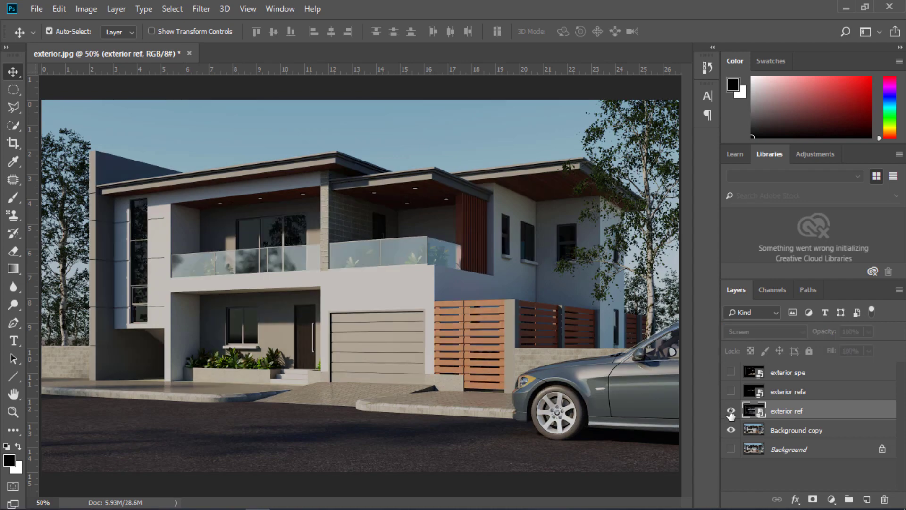
left_click(731, 412)
left_click(731, 412)
left_click(730, 411)
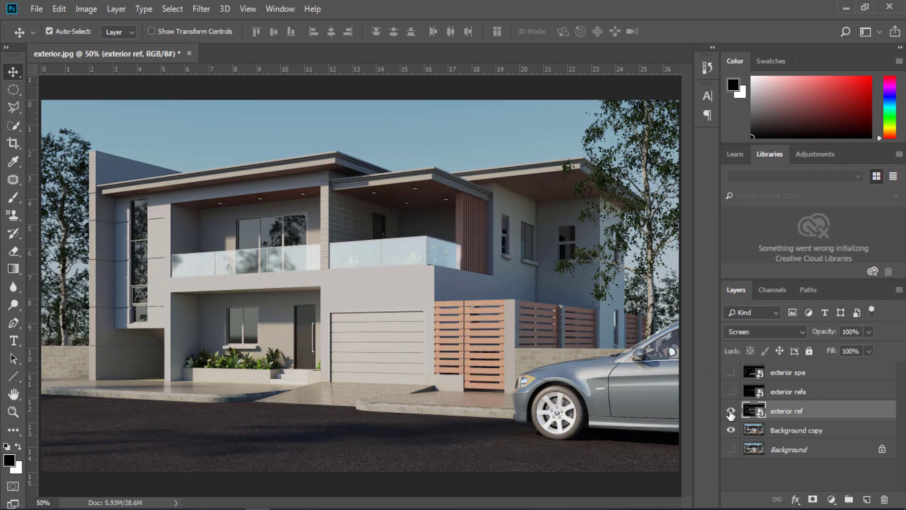
left_click(731, 411)
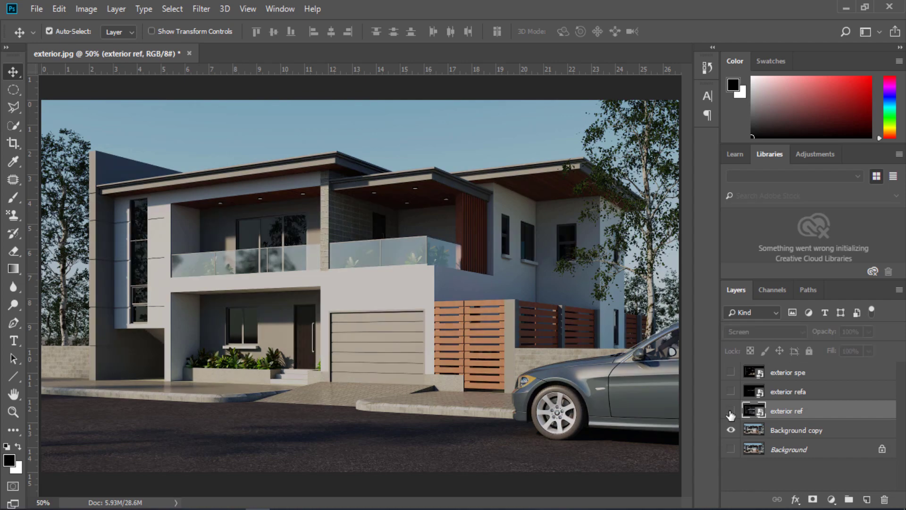
left_click(730, 411)
left_click(730, 412)
- Examine the effect of the exterior ref layer on the balcony glass and windows up close, and again on the full image
key("ctrl+plus")
key("ctrl+plus")
key("ctrl+plus")
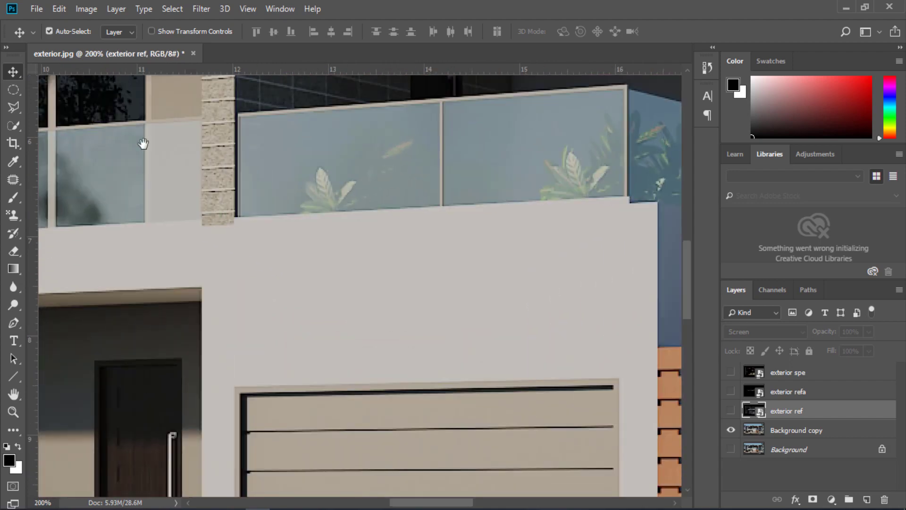
left_click_drag(143, 143, 504, 479)
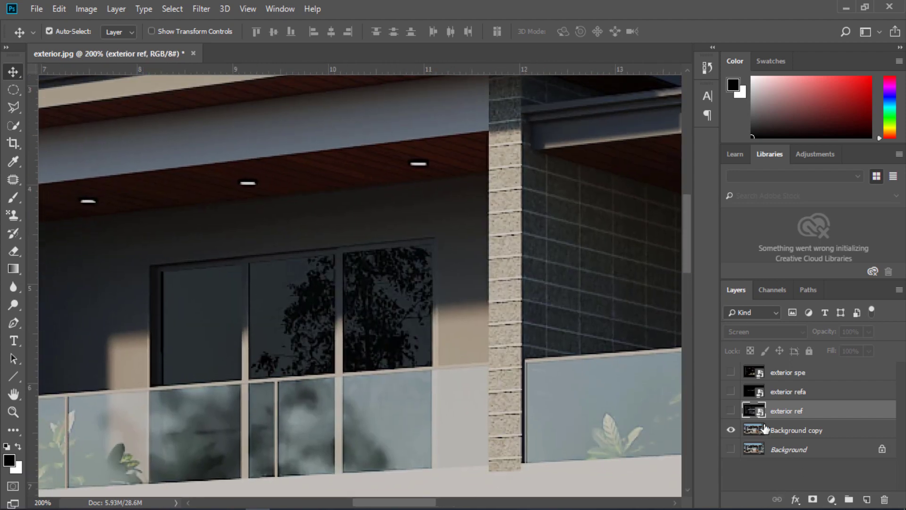
left_click(731, 410)
left_click(731, 411)
key("ctrl+0")
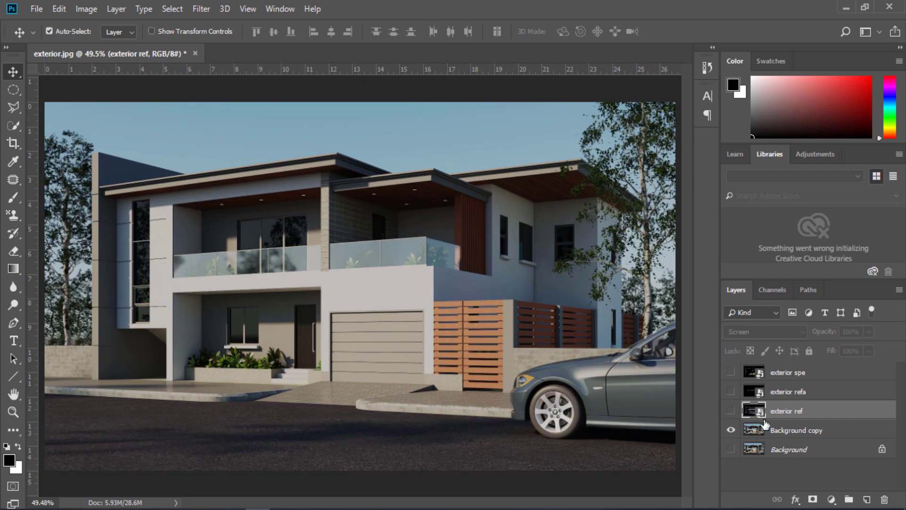
left_click(730, 411)
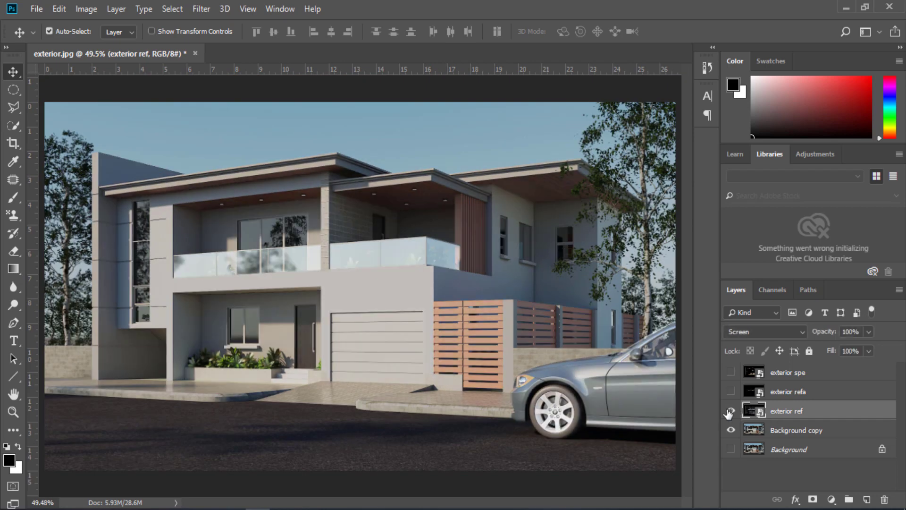
left_click(730, 411)
- Show the exterior refa layer, set its blend mode to Screen and compare the image with and without it
left_click(731, 392)
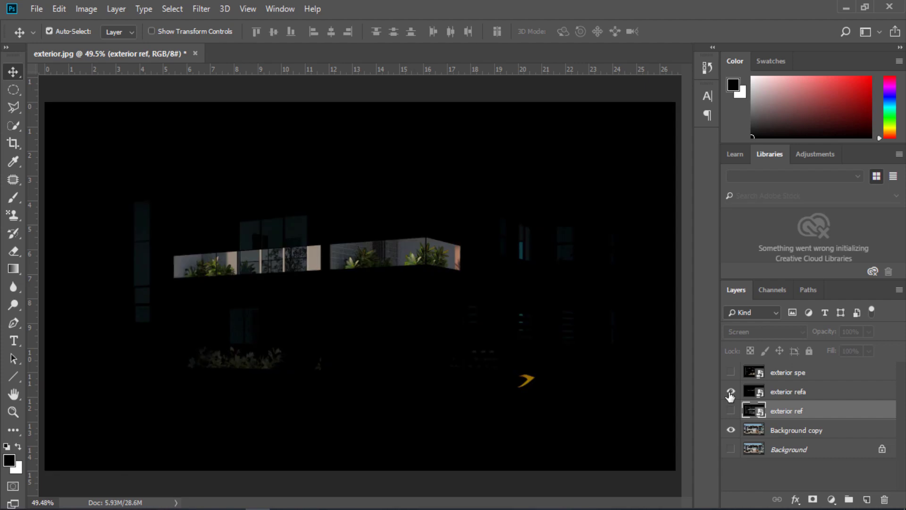
left_click(788, 392)
left_click(752, 313)
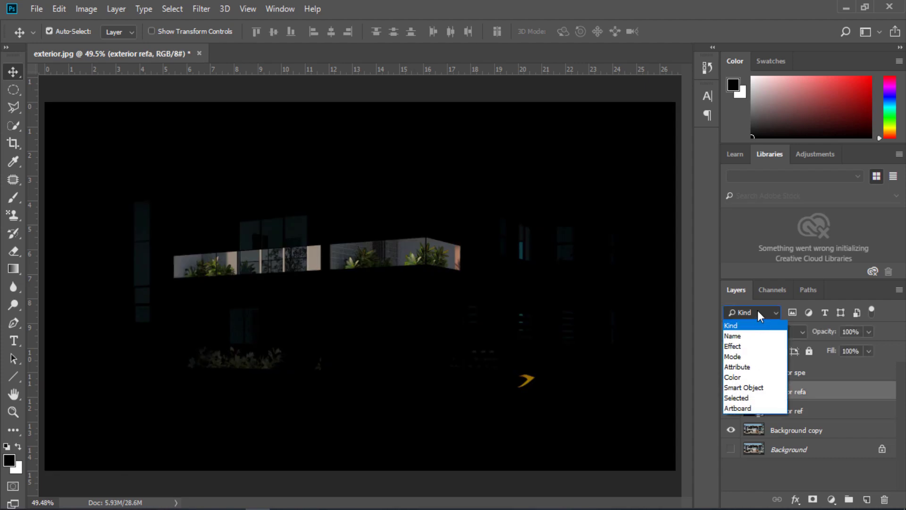
left_click(757, 310)
left_click(764, 330)
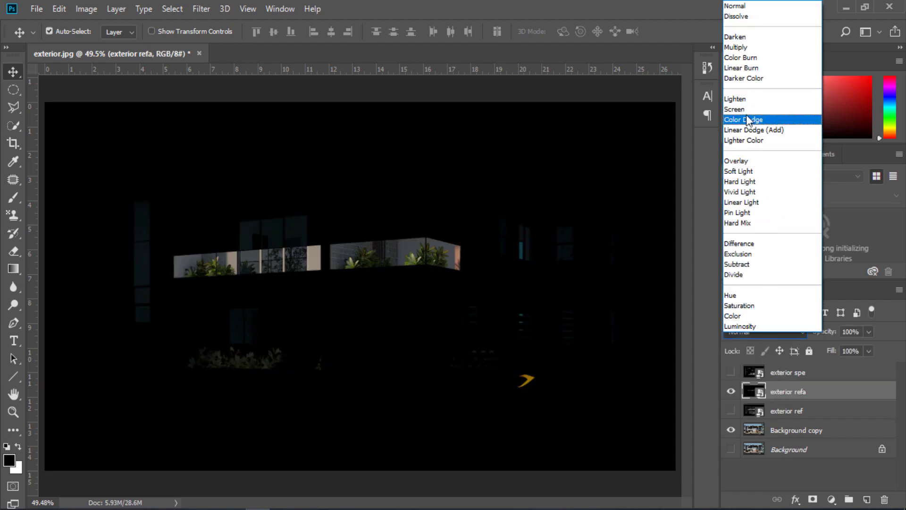
left_click(745, 108)
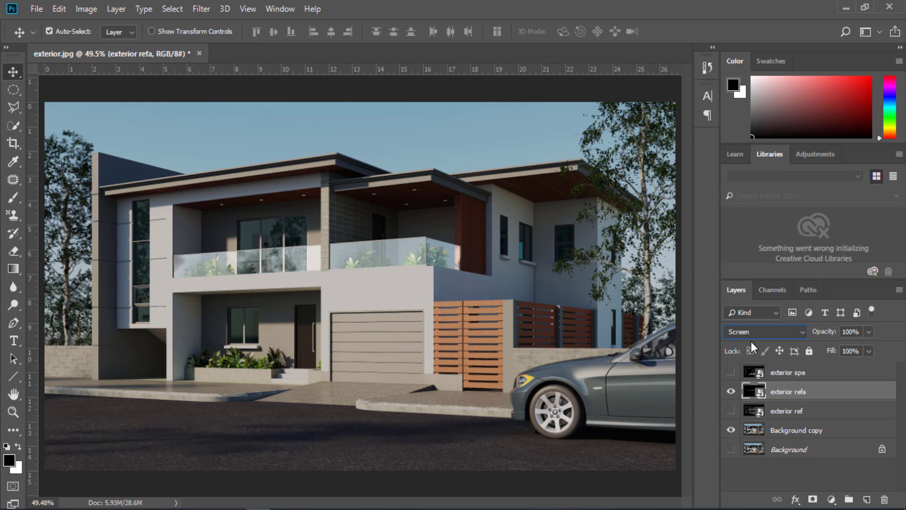
left_click(731, 392)
left_click(731, 392)
- Show the exterior spe layer, set its blend mode to Screen and compare the image with and without it
left_click(731, 372)
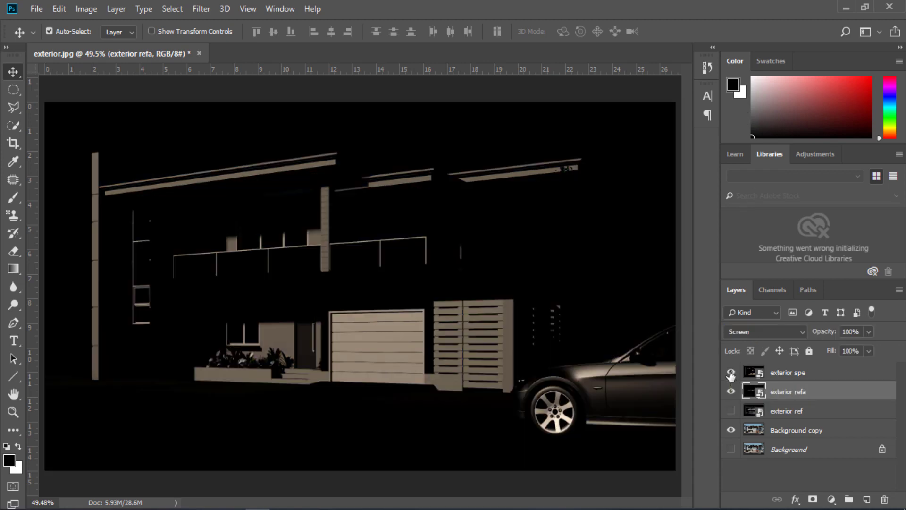
left_click(780, 332)
left_click(749, 109)
left_click(781, 376)
left_click(777, 333)
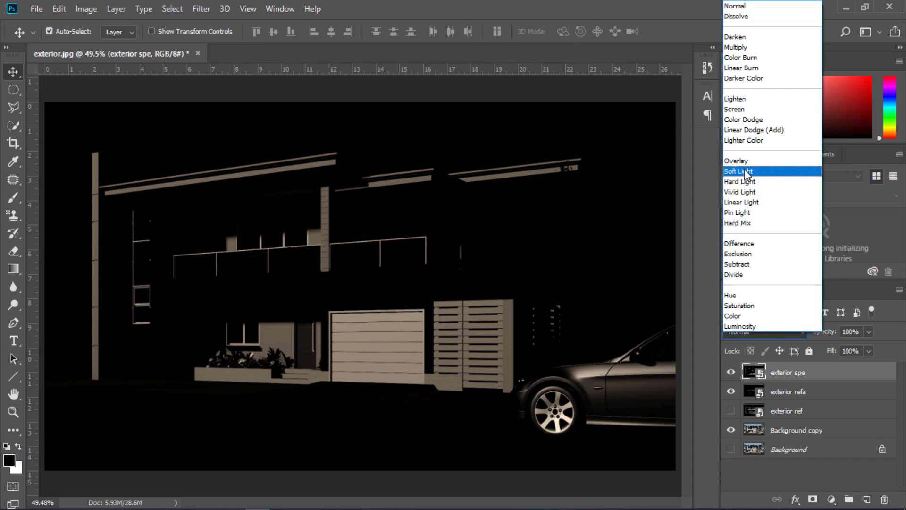
left_click(750, 109)
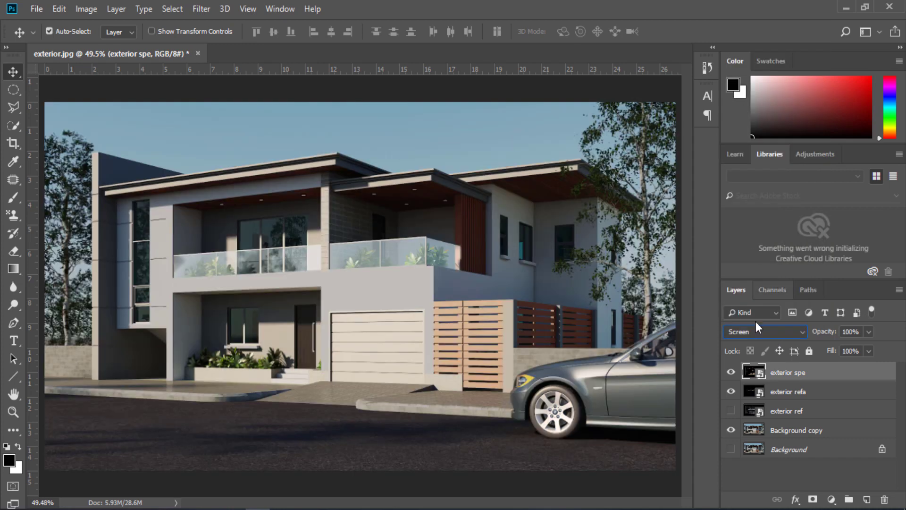
left_click(736, 372)
left_click(734, 374)
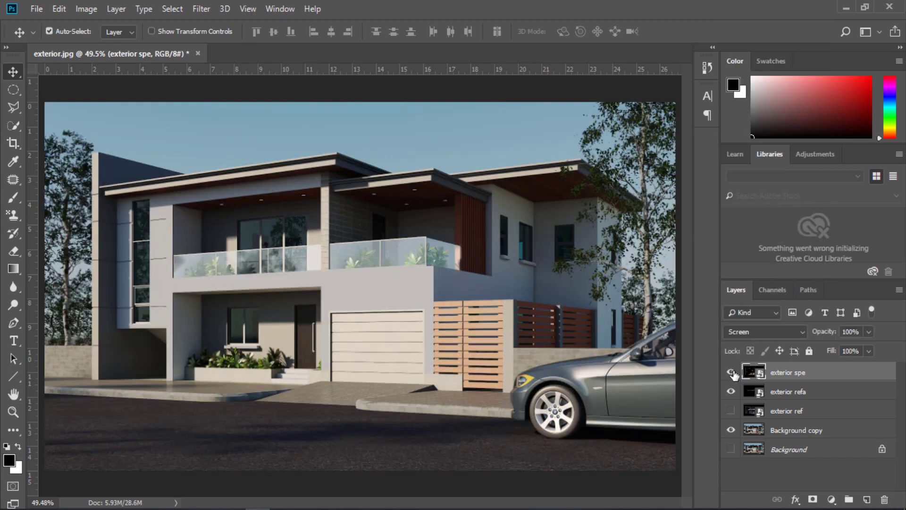
left_click(734, 374)
left_click(734, 373)
- Show the exterior ref layer again and compare the combined image with and without it
left_click(828, 335)
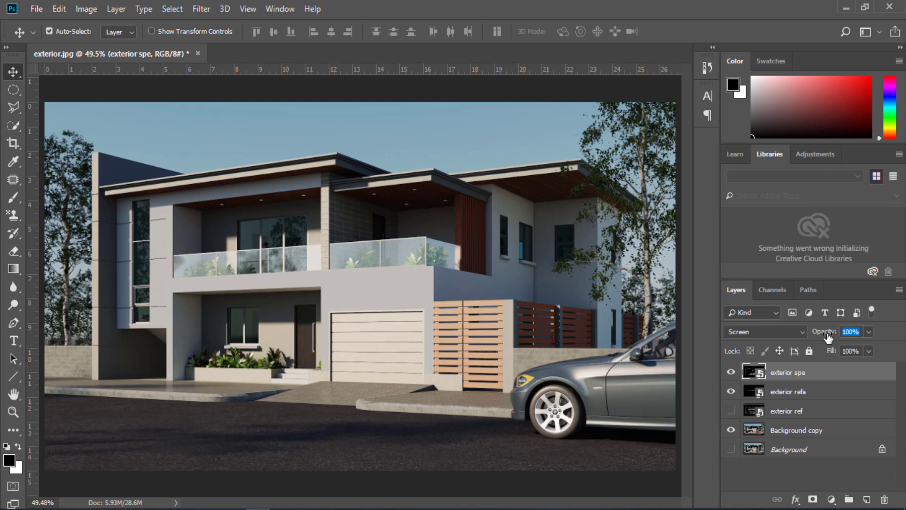
left_click(779, 432)
left_click(732, 411)
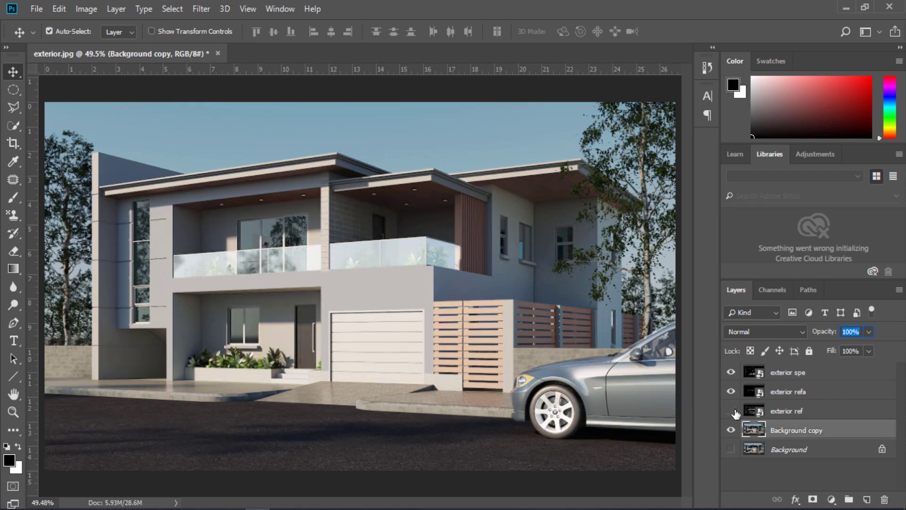
left_click(733, 411)
left_click(733, 411)
- Try lowering the Background copy layer's opacity, and set it back to 100%
left_click_drag(828, 335, 765, 347)
left_click_drag(850, 332, 826, 338)
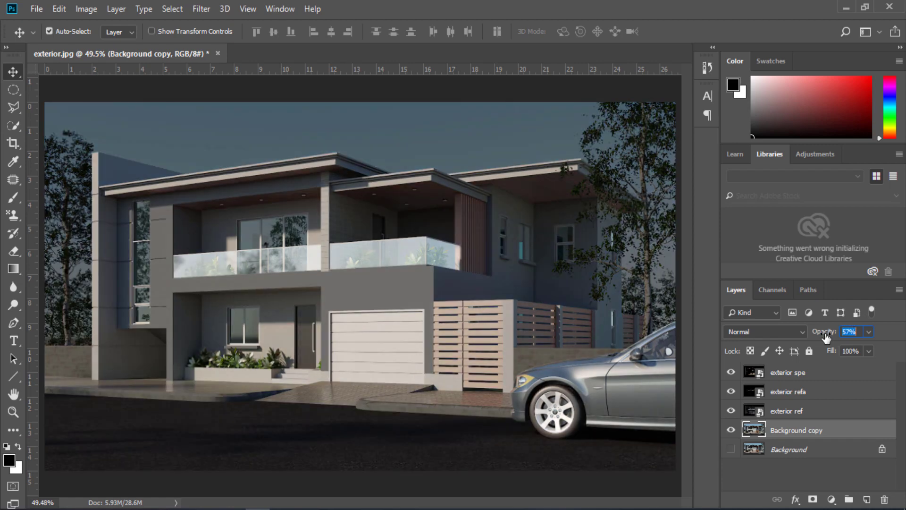
type("100")
key("Return")
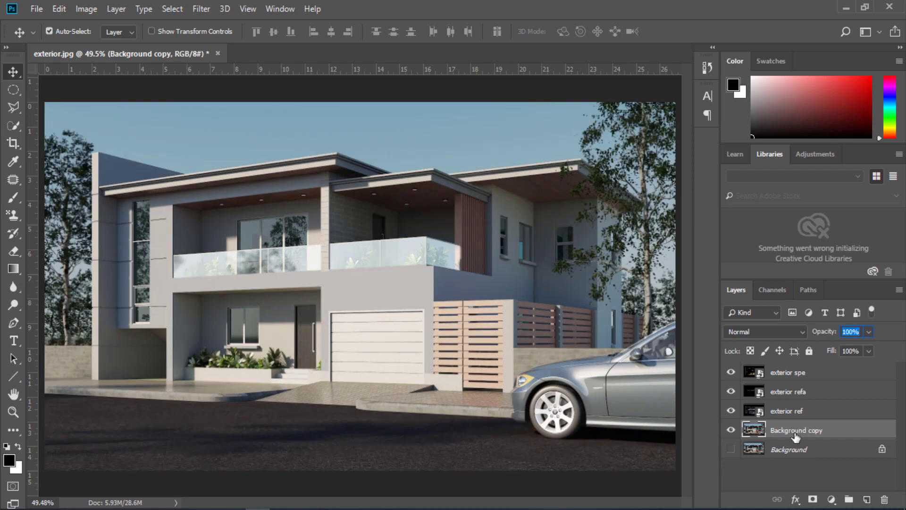
- Hide the exterior ref, exterior refa and exterior spe layers and select the Background copy layer
left_click(785, 412)
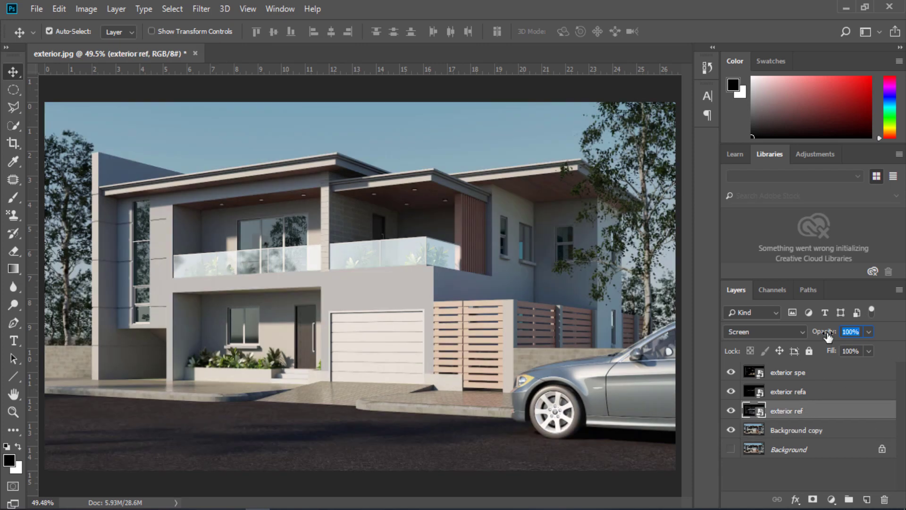
mouse_move(828, 336)
left_mouse_down()
mouse_move(750, 351)
mouse_move(831, 344)
left_mouse_up()
left_click(731, 410)
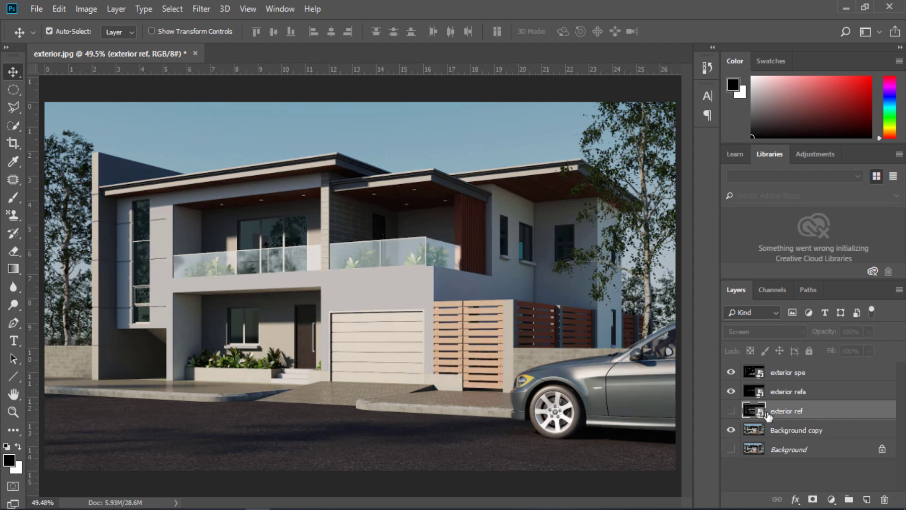
left_click_drag(731, 391, 731, 372)
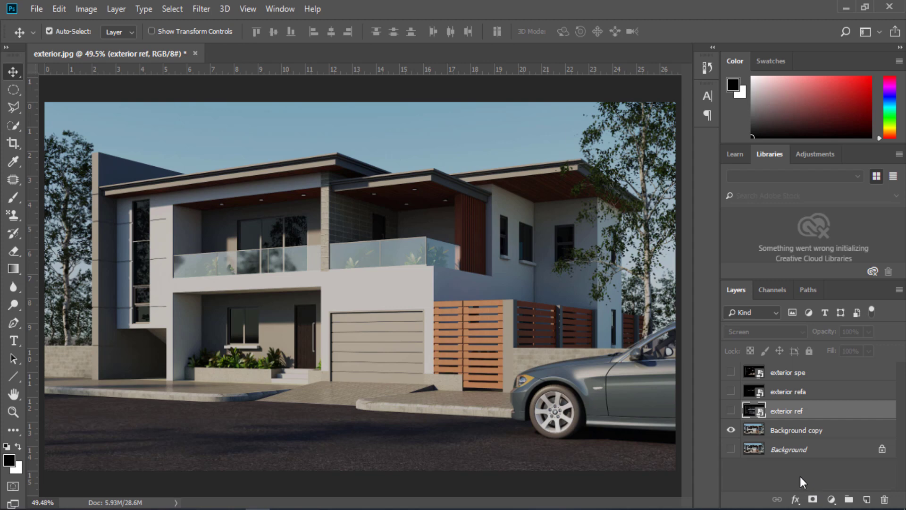
left_click(787, 431)
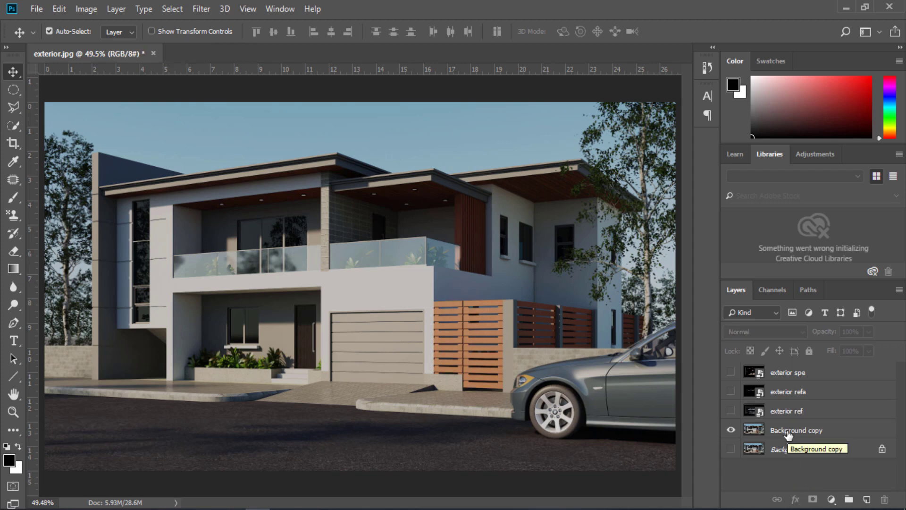
left_click(788, 431)
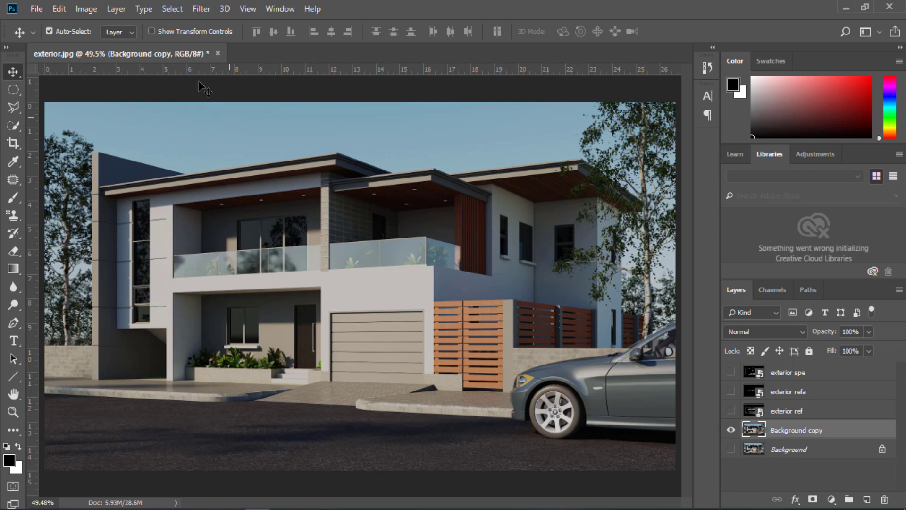
- Open the Camera Raw Filter on the Background copy layer and apply the automatic tone adjustments
left_click(202, 9)
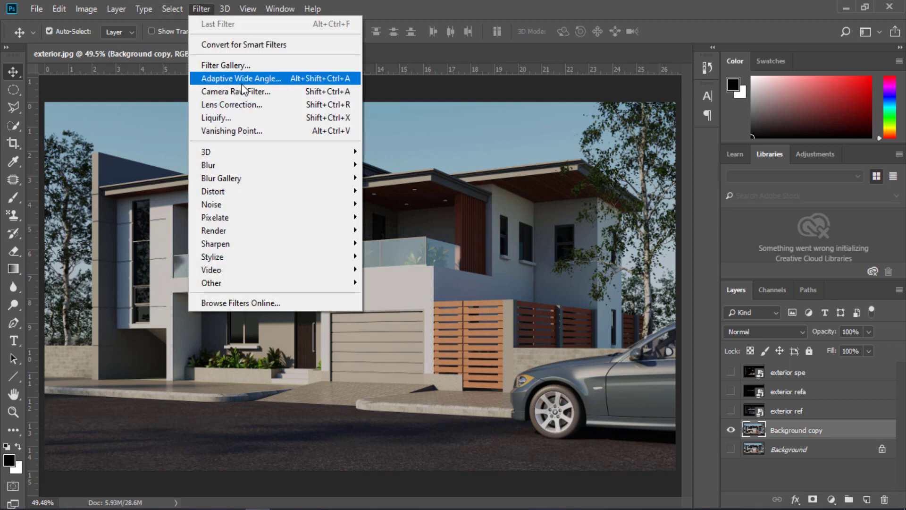
left_click(256, 94)
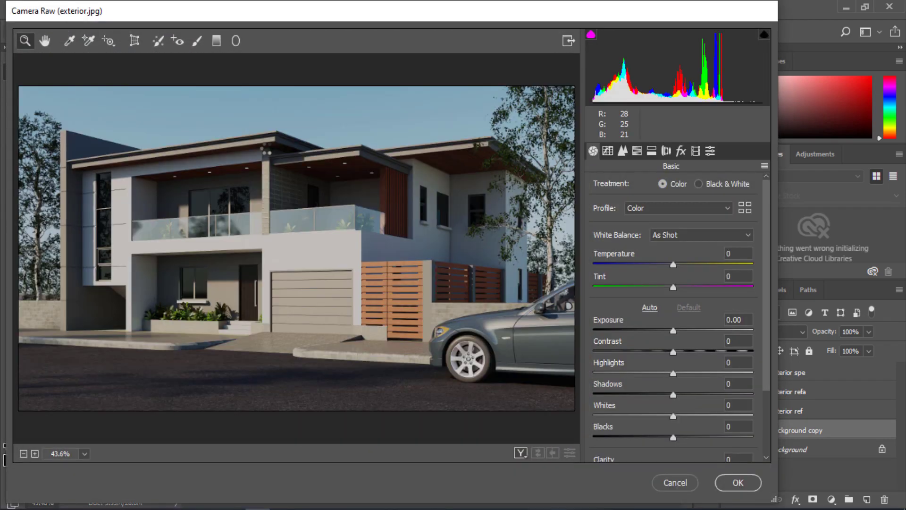
left_click_drag(388, 14, 414, 15)
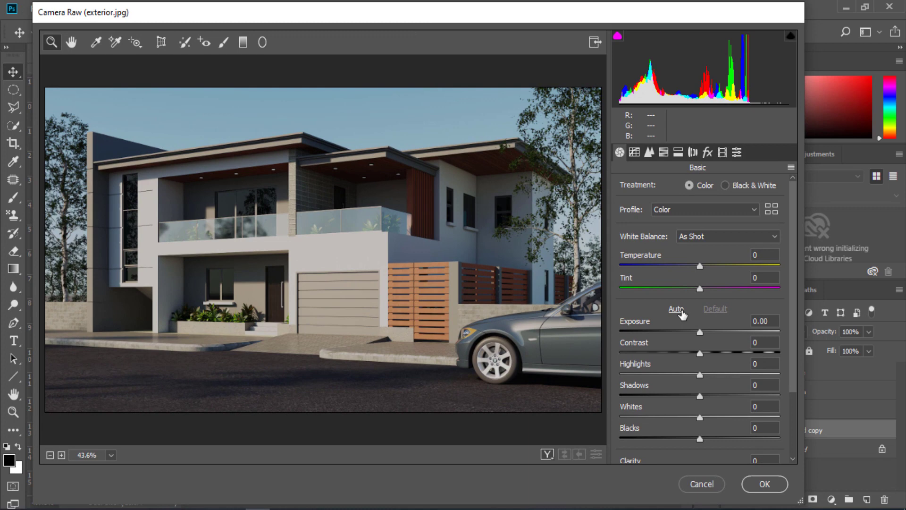
left_click(676, 309)
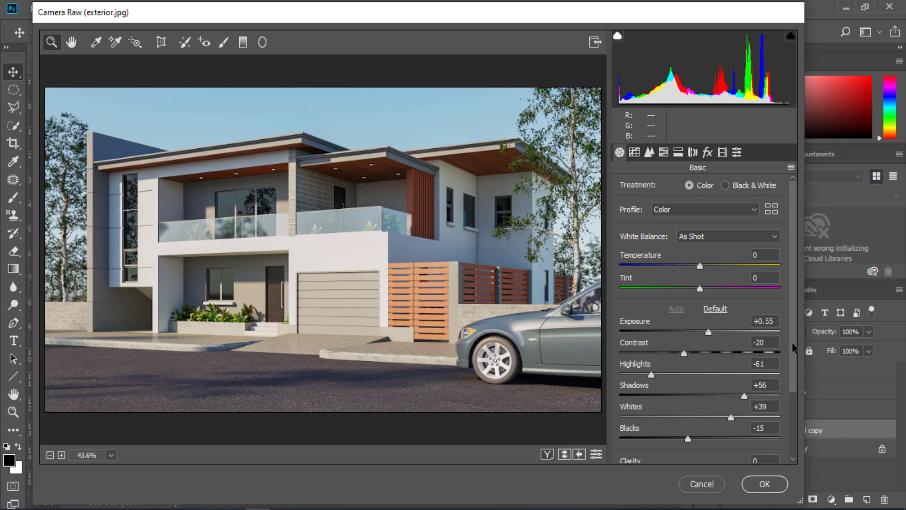
- Set Dehaze to +17 and Clarity to +22 for the house render
left_click_drag(794, 390, 797, 439)
scroll(796, 437, "down", 3)
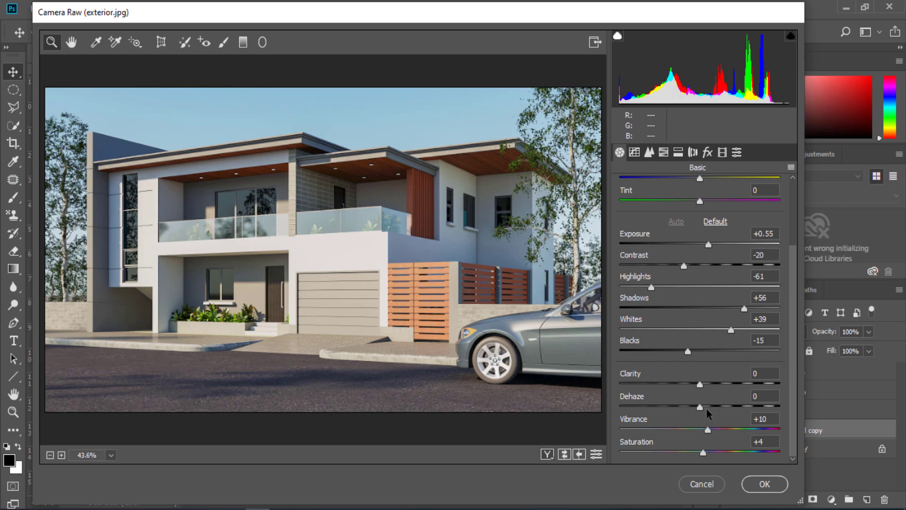
left_click_drag(701, 408, 718, 390)
left_click(700, 385)
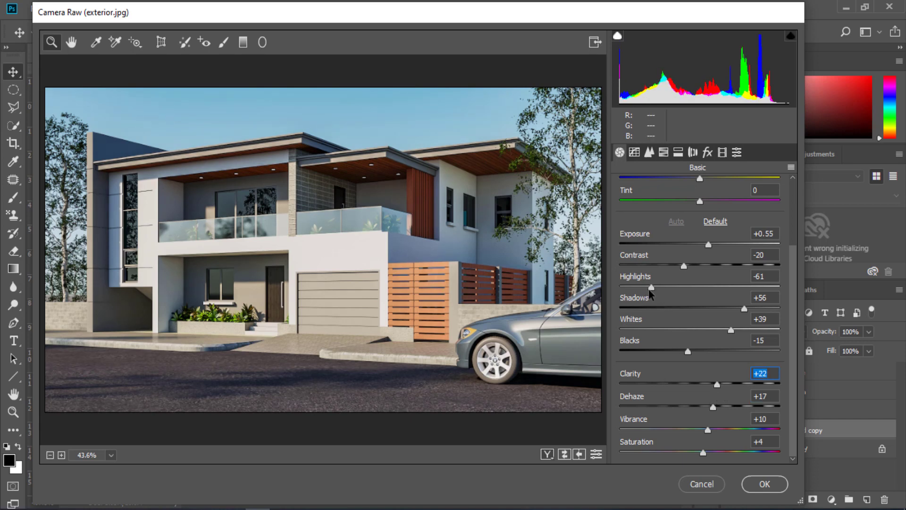
- Try Highlights at -73, Contrast at +11 and Shadows at +68, and restore the automatic tone values
mouse_move(652, 288)
left_mouse_down()
mouse_move(633, 293)
mouse_move(658, 296)
mouse_move(643, 296)
left_mouse_up()
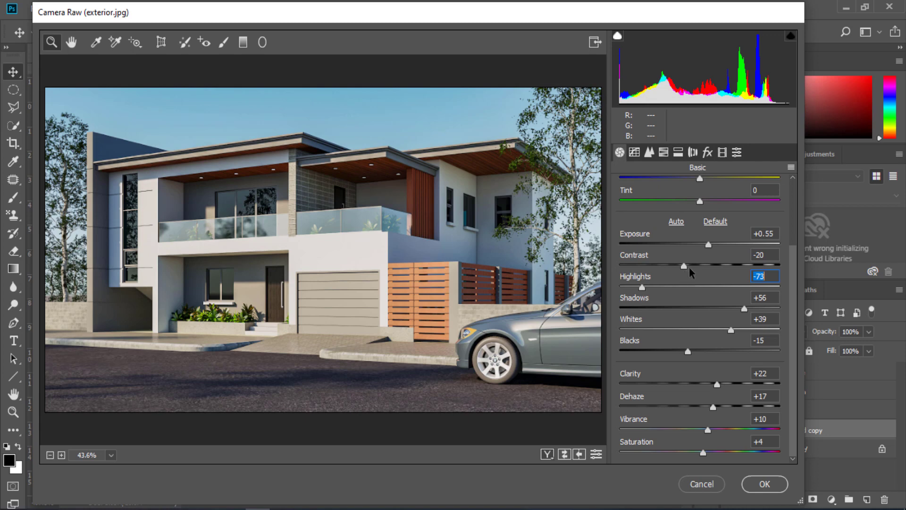
left_click_drag(684, 265, 710, 276)
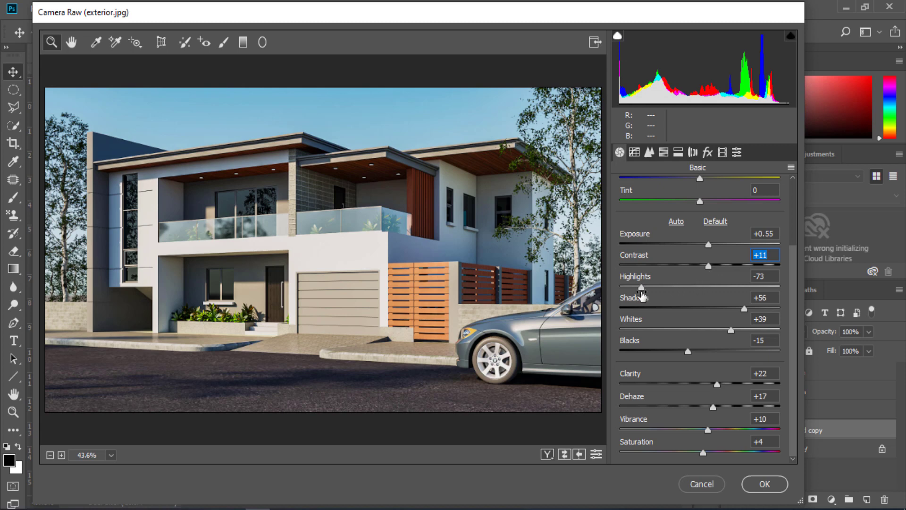
left_click_drag(642, 298, 651, 296)
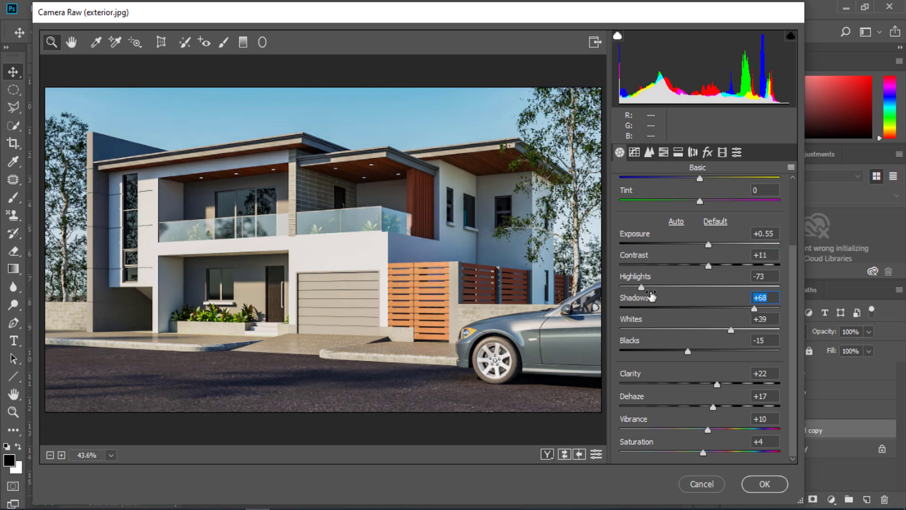
left_click(682, 233)
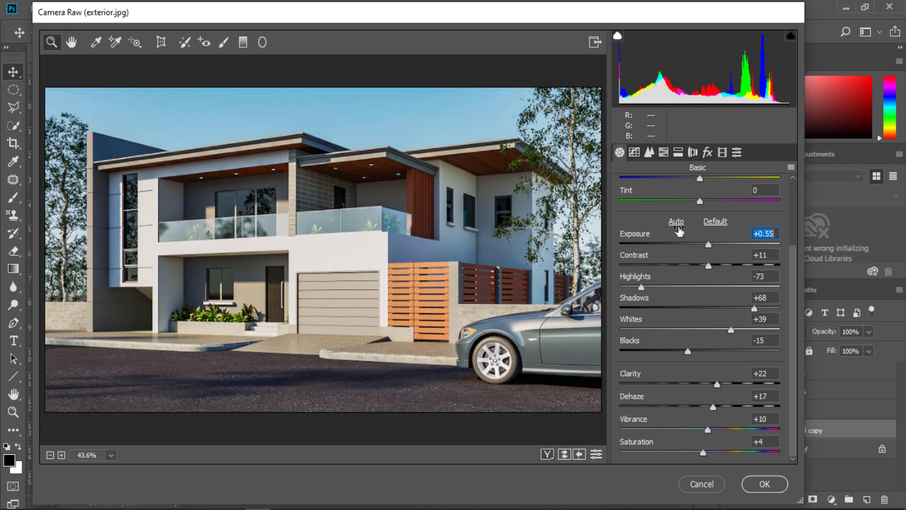
left_click(676, 223)
- Set Contrast to +10 and Highlights to -75, and apply the Camera Raw adjustments to the layer
left_click_drag(685, 267, 709, 265)
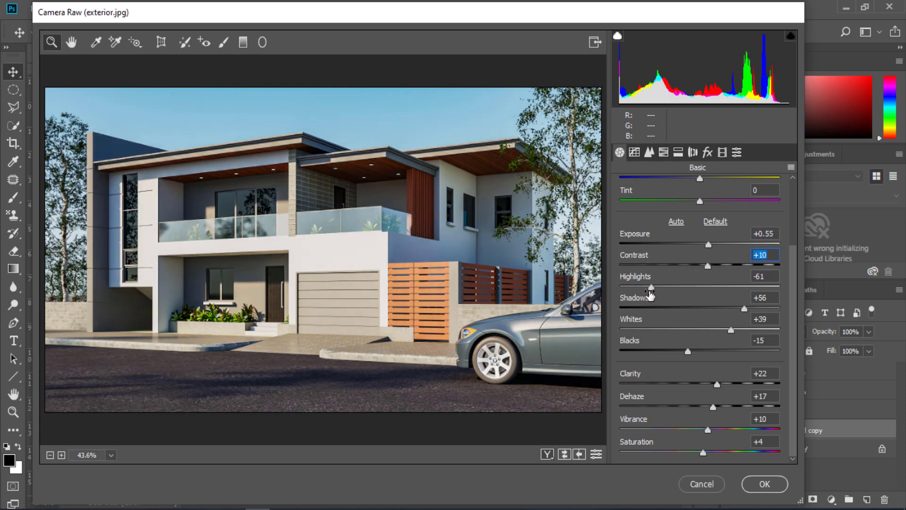
left_click(652, 289)
left_click_drag(653, 294, 645, 293)
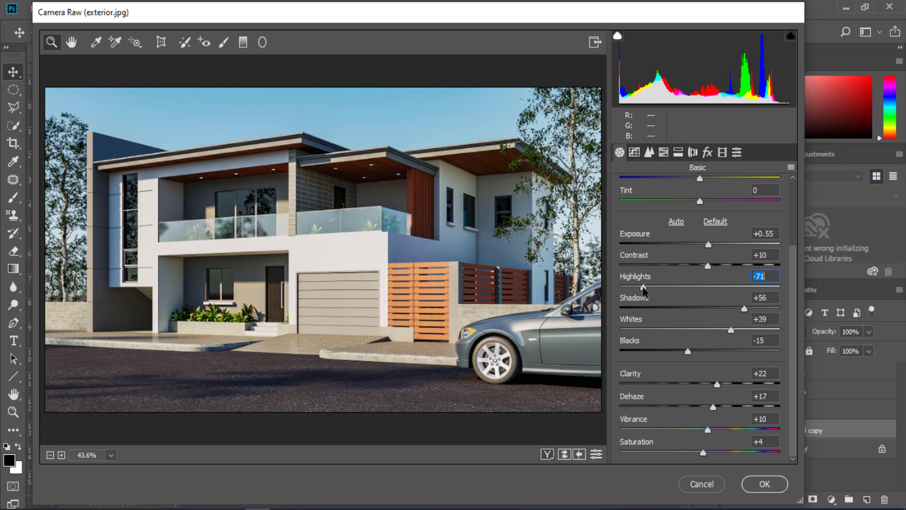
mouse_move(644, 291)
left_mouse_down()
mouse_move(610, 291)
mouse_move(640, 288)
left_mouse_up()
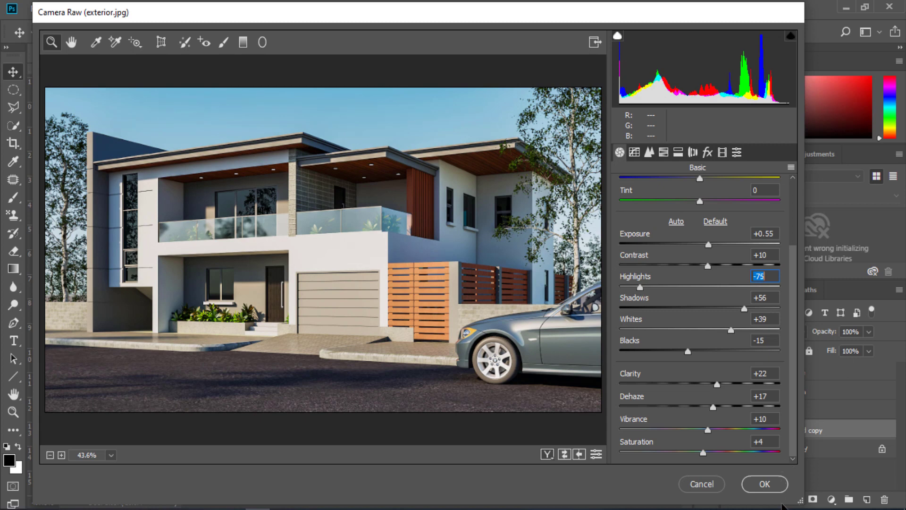
left_click(769, 482)
- Show the original Background layer and compare it with the adjusted Background copy by hiding and showing the copy
left_click(730, 449, "alt")
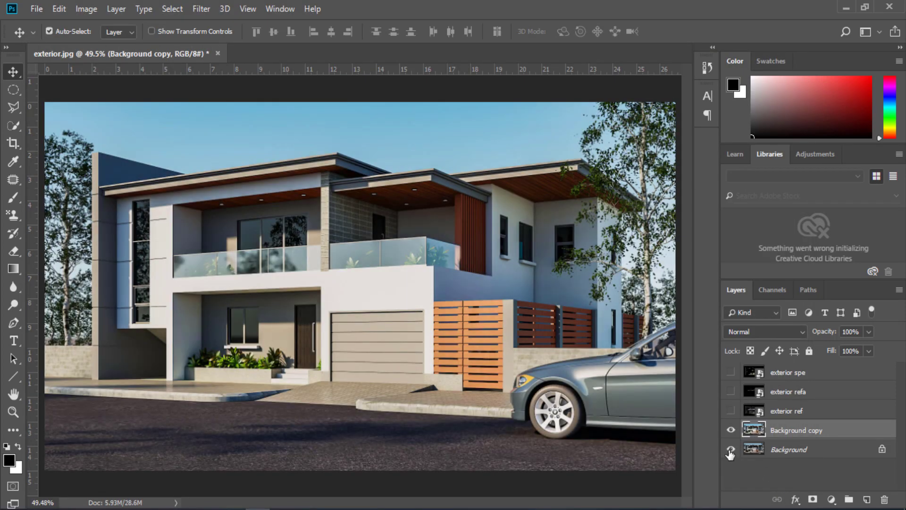
left_click(731, 431)
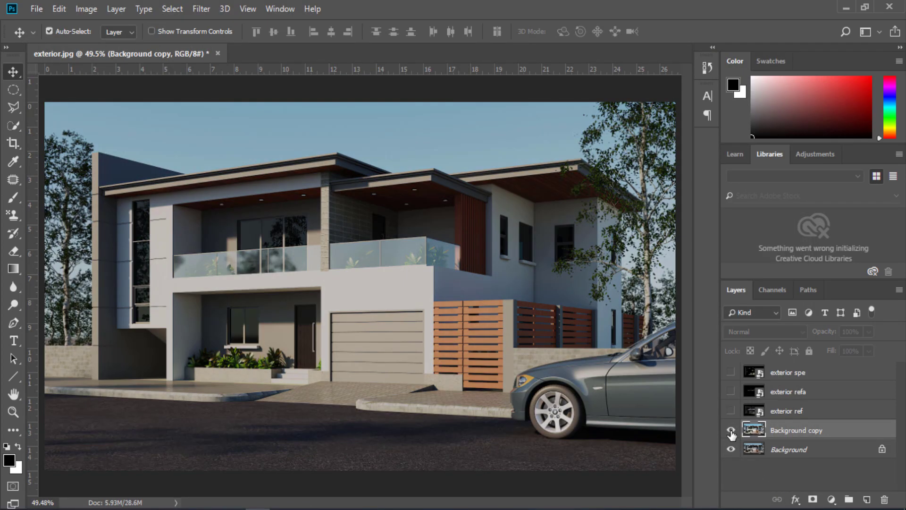
left_click(731, 431)
left_click(731, 431)
left_click(731, 431)
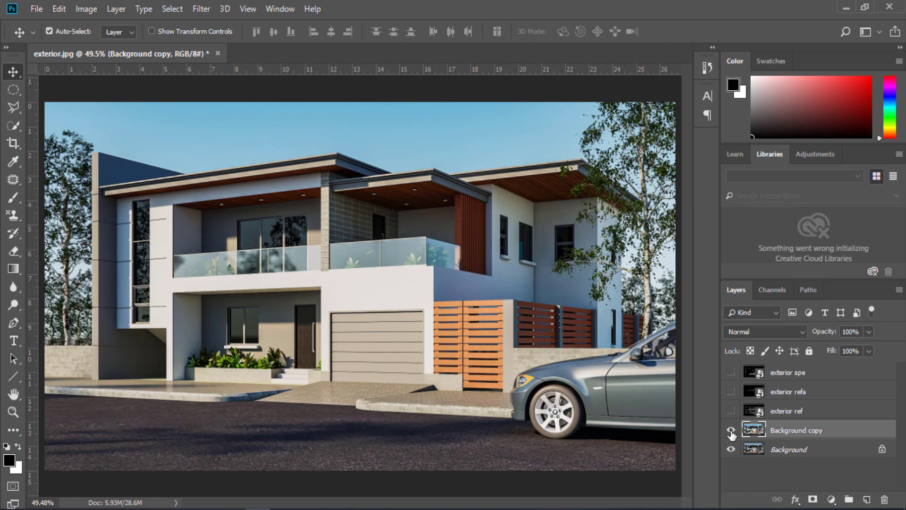
left_click(731, 431)
left_click(731, 430)
left_click(233, 509)
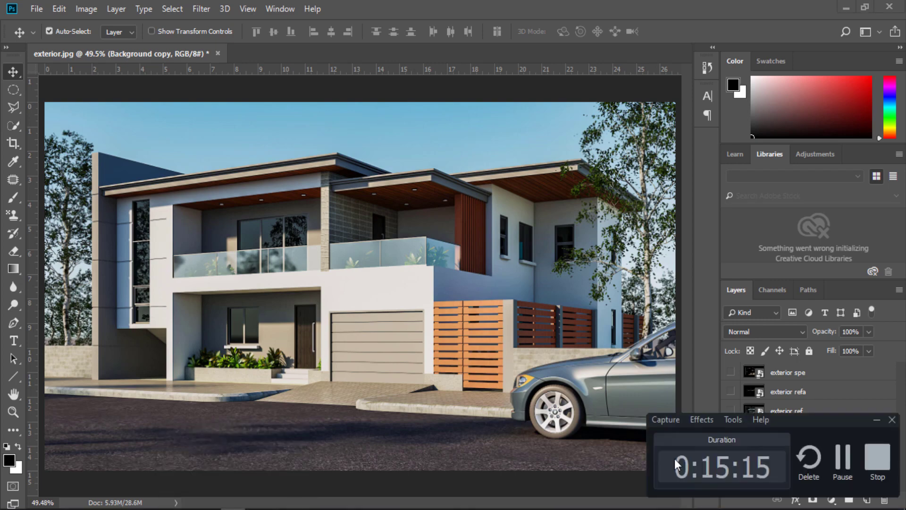